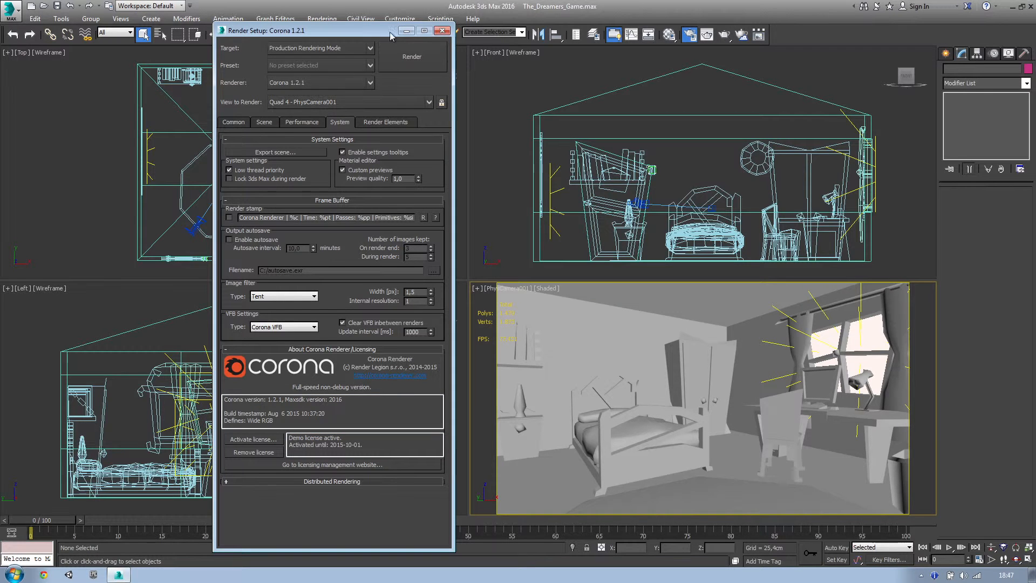
Step: Close the render settings and set the light creation category to Corona
click(442, 31)
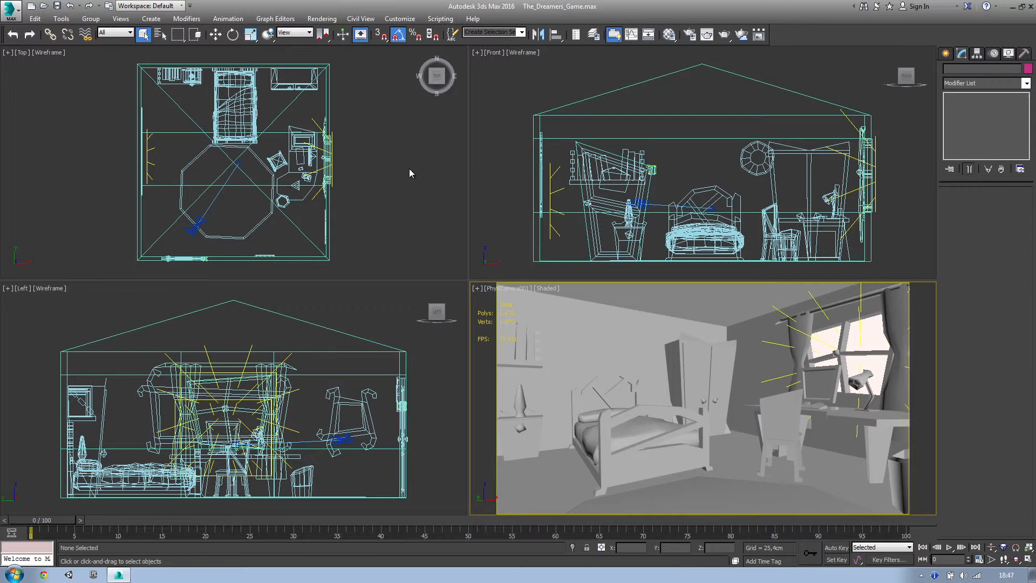
click(945, 54)
click(988, 71)
click(968, 85)
click(968, 87)
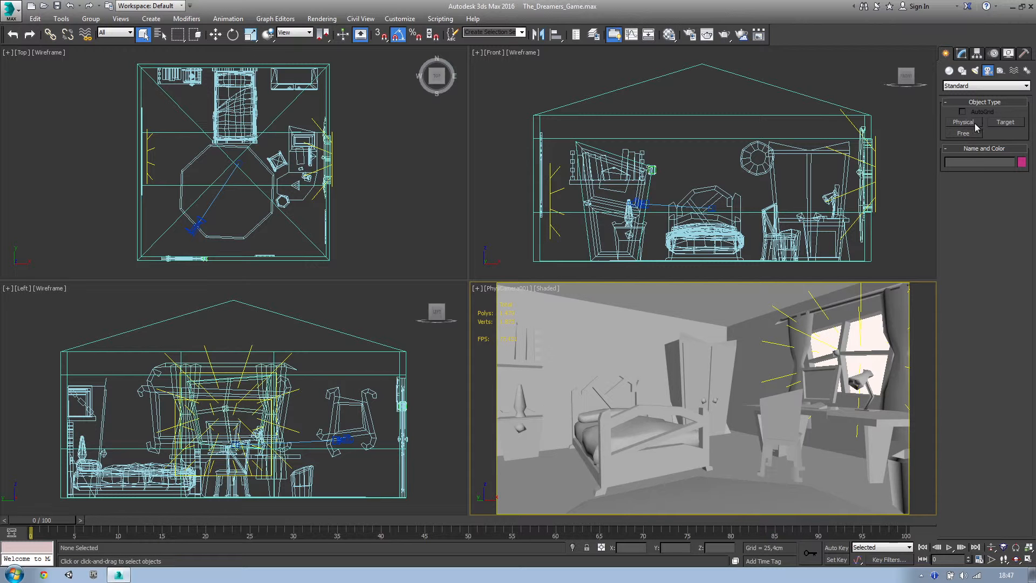
click(975, 71)
click(986, 86)
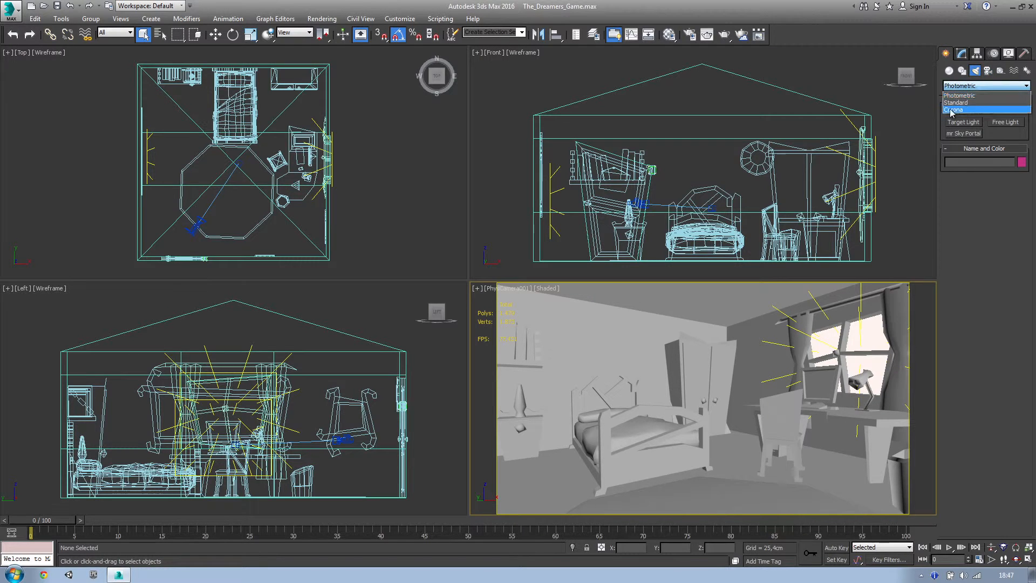
click(988, 115)
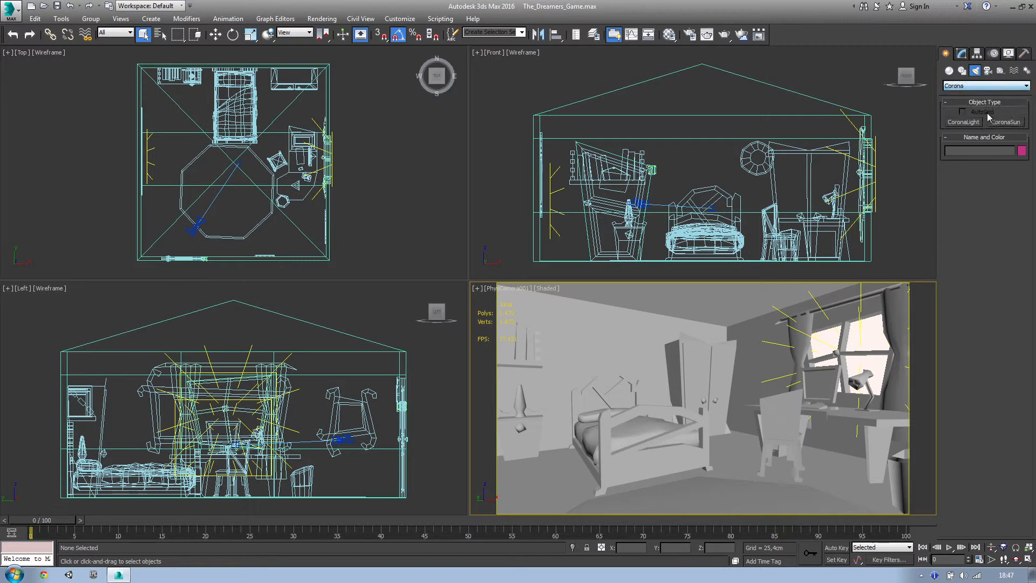
click(966, 86)
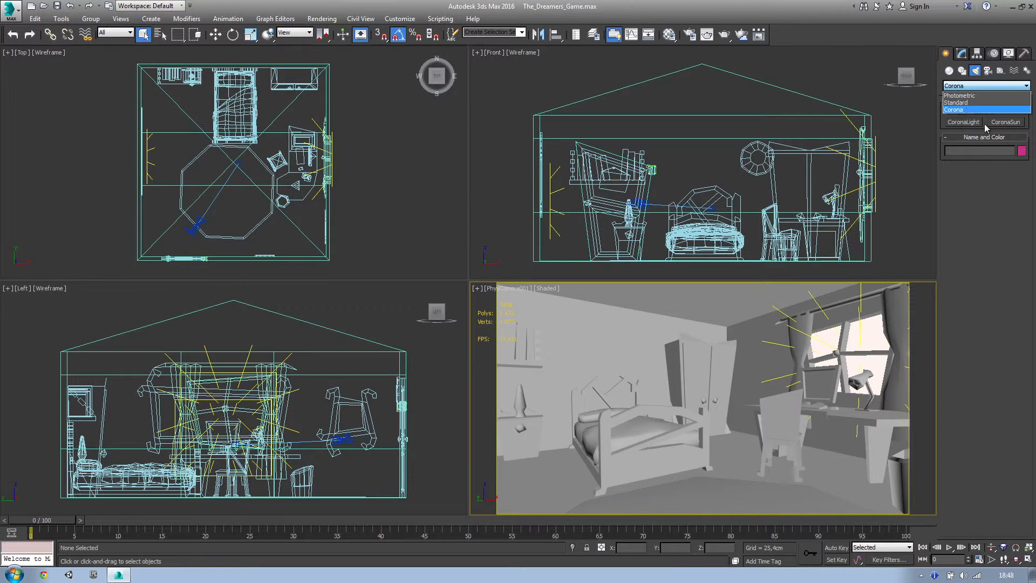
click(987, 169)
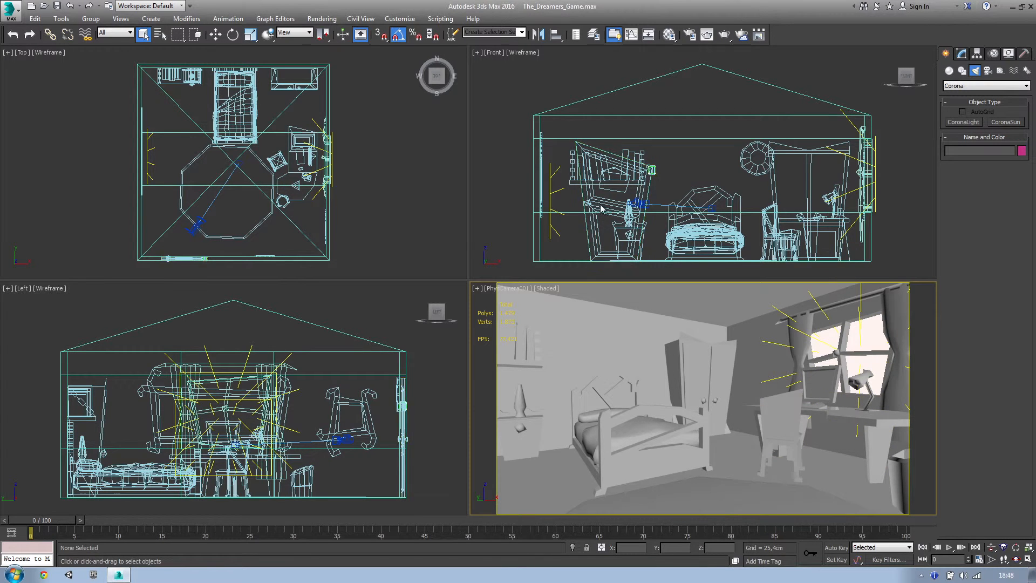
Step: Examine the CoronaLight creation parameters, including its shape choices and IES options
click(964, 124)
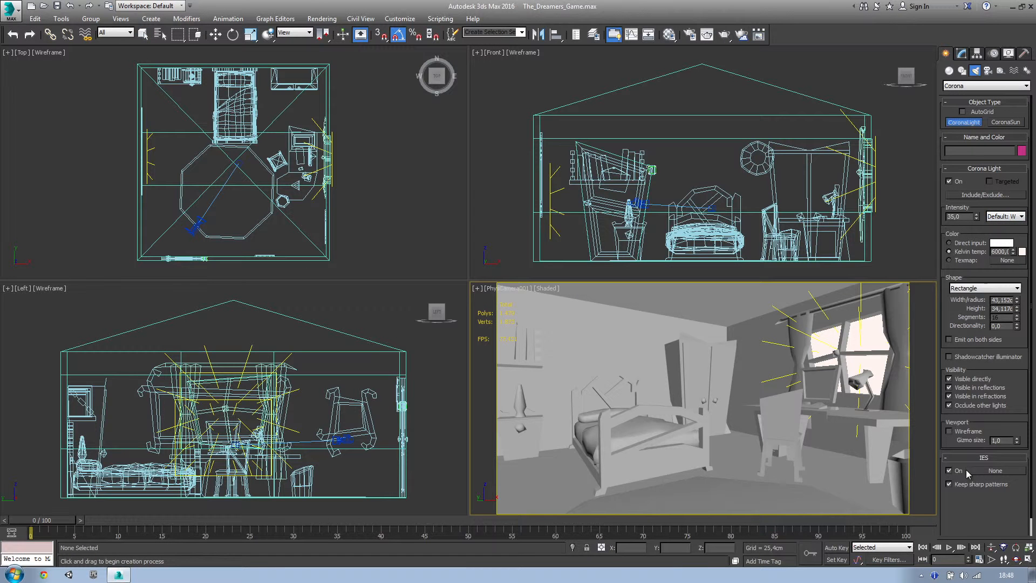
scroll(987, 460, down, 1)
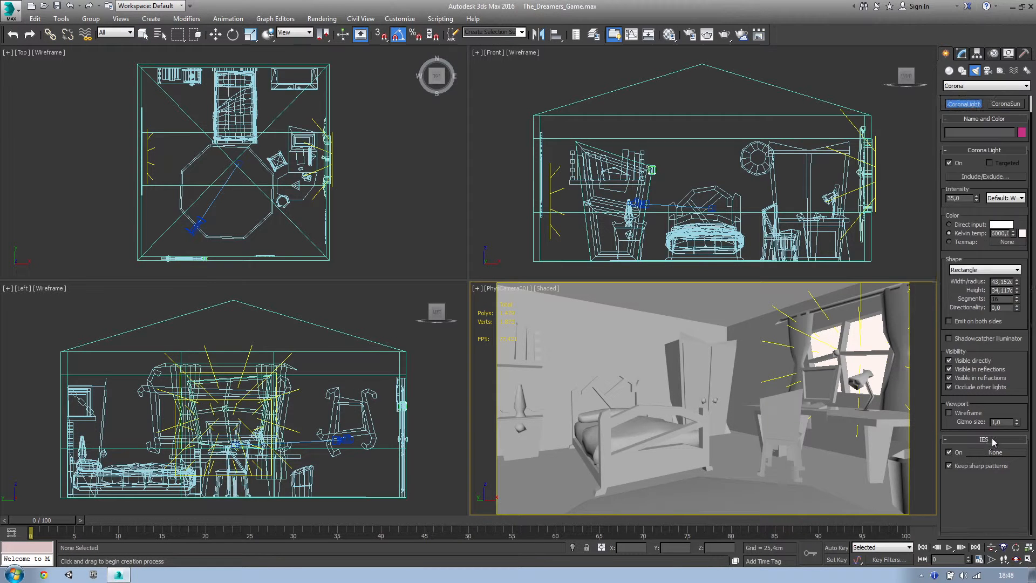
scroll(991, 498, up, 1)
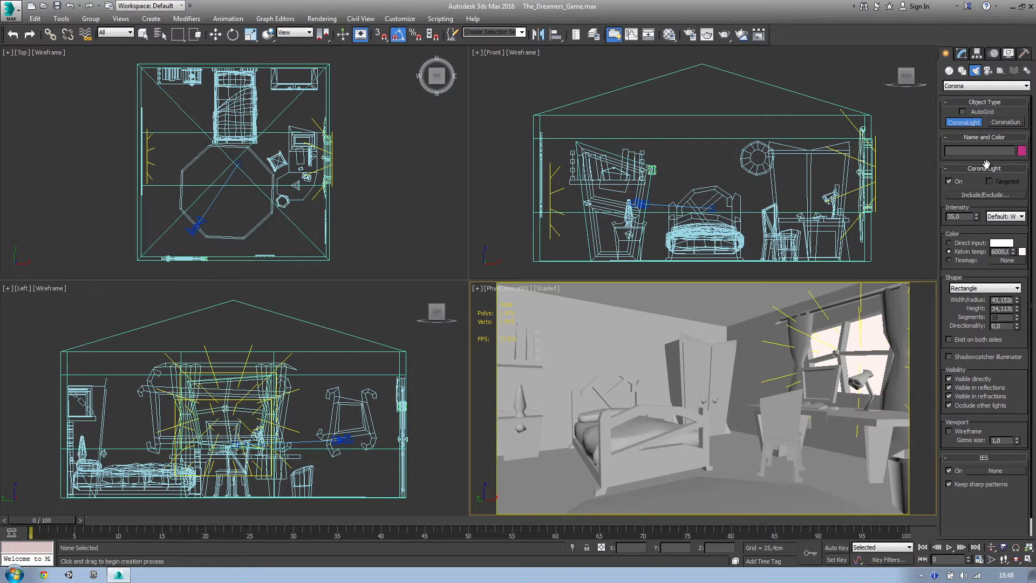
click(976, 288)
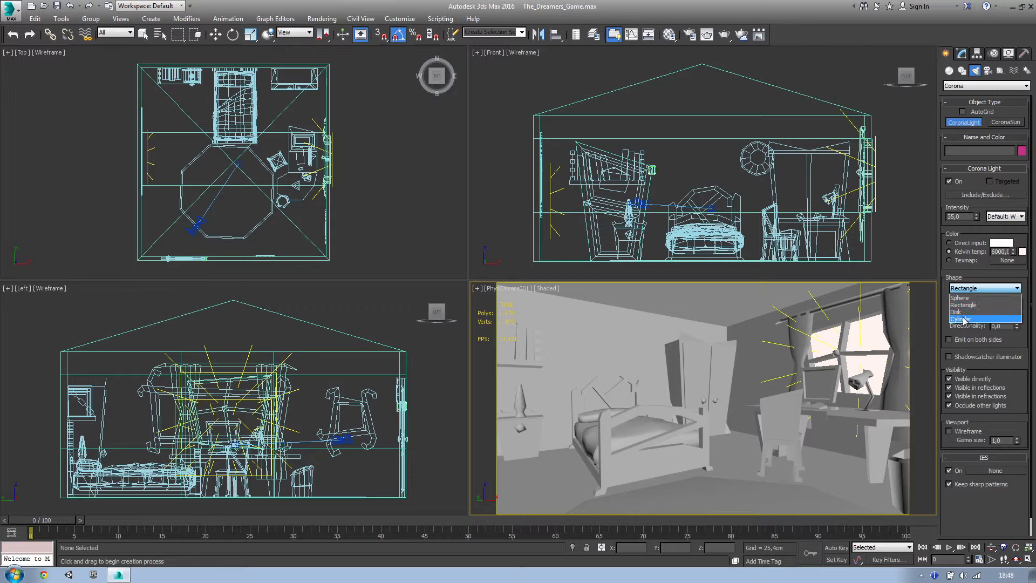
click(978, 289)
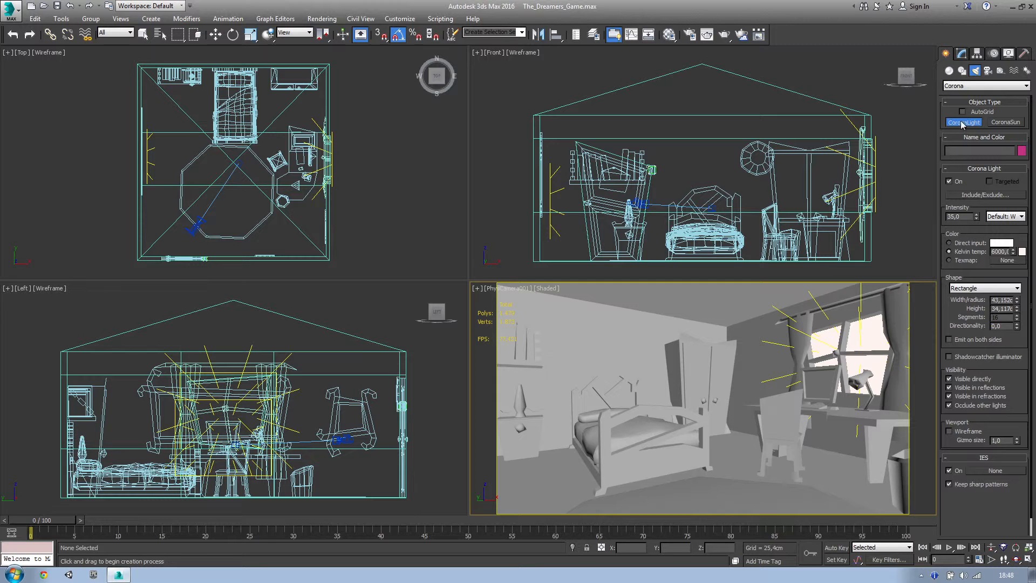
Step: Place a targeted CoronaSun outside the room's window wall in the Top view
click(1007, 122)
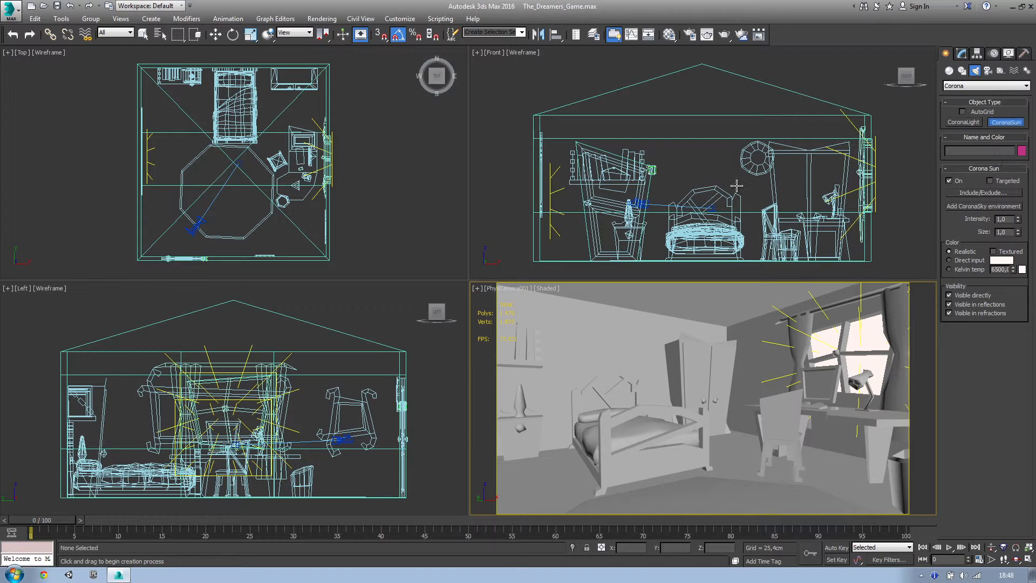
drag(436, 153, 387, 227)
click(408, 229)
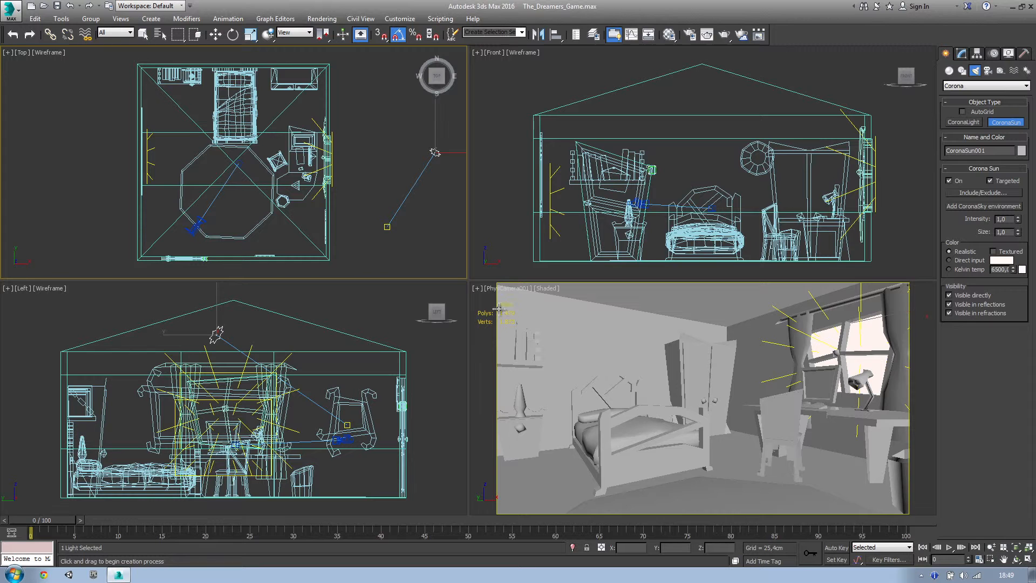
Step: Add the CoronaSky environment from the sun's parameters and check the scene's environment map
click(587, 306)
key(8)
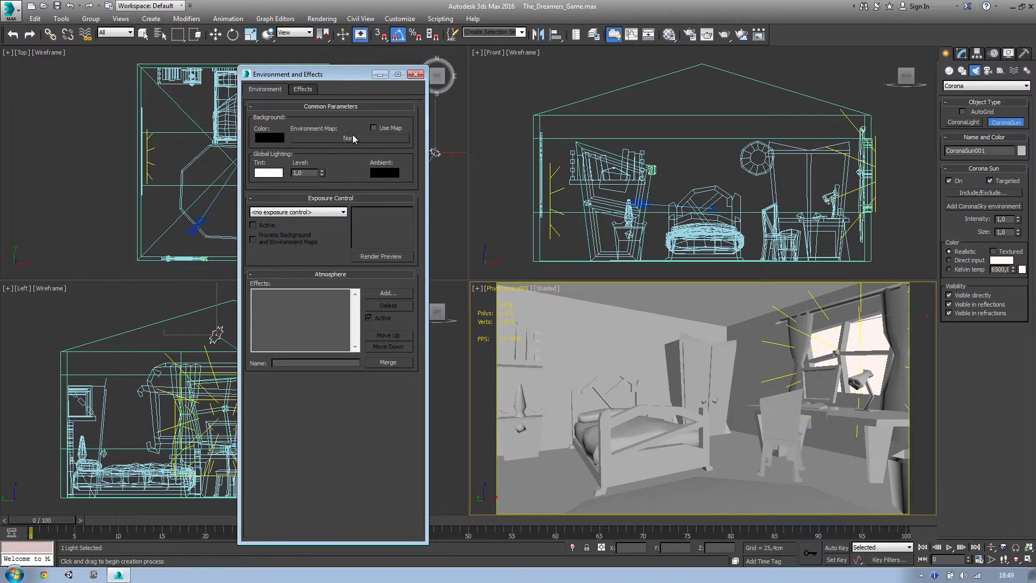
click(996, 209)
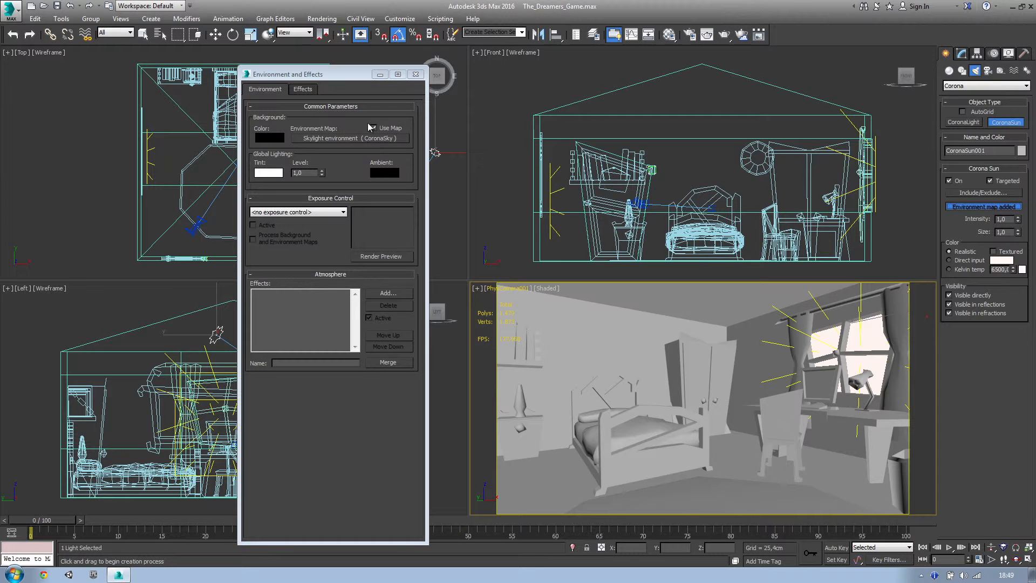
click(416, 74)
Step: Remove the Corona suns from the scene and clear the CoronaSky environment map
drag(437, 232, 438, 188)
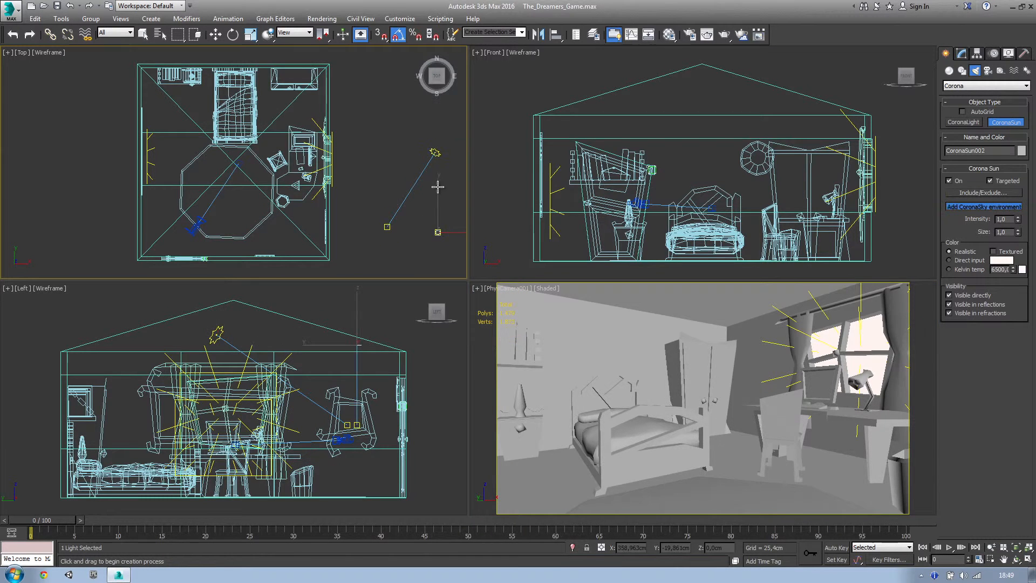
right_click(445, 183)
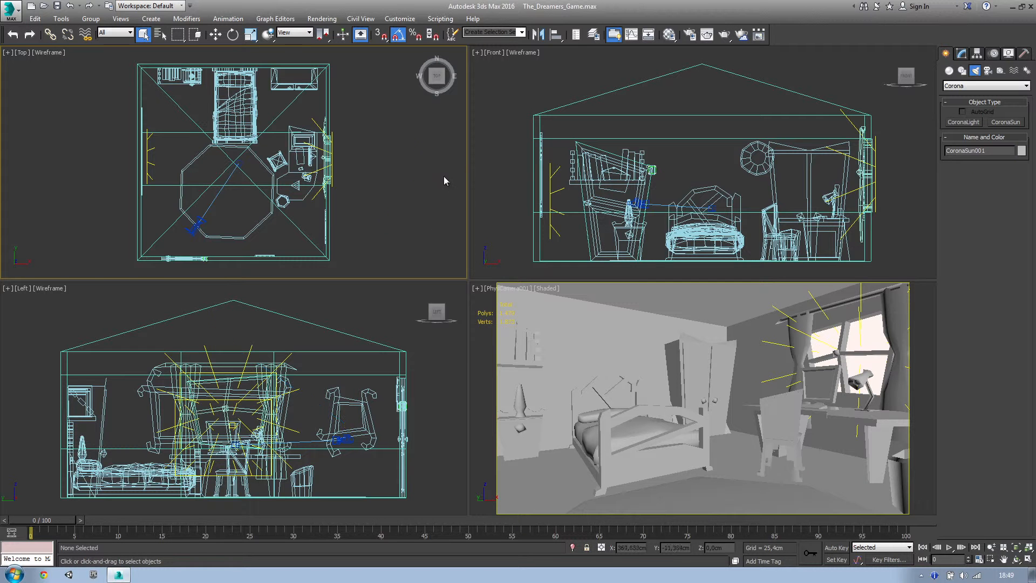
click(592, 326)
key(8)
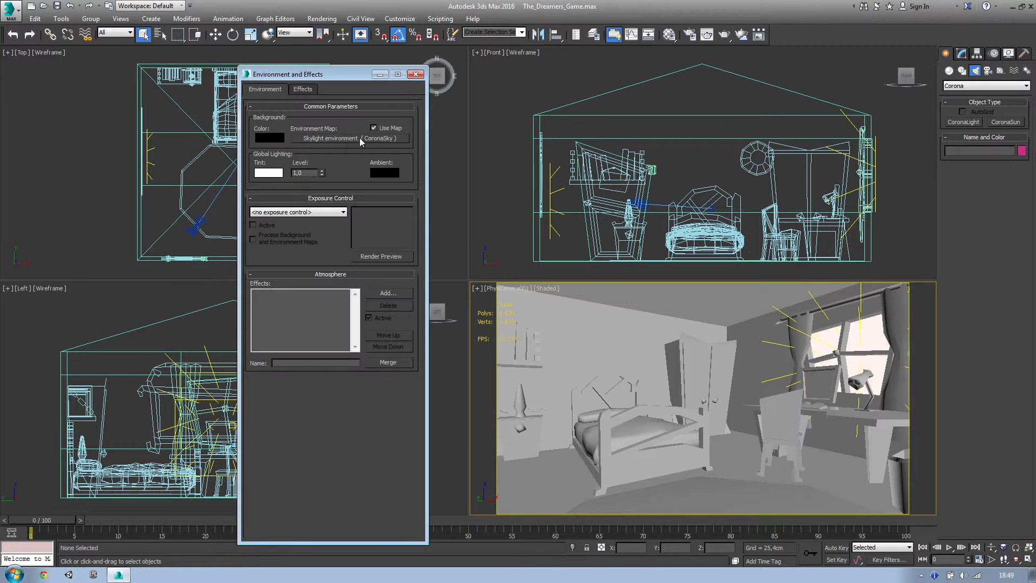
right_click(380, 142)
click(400, 173)
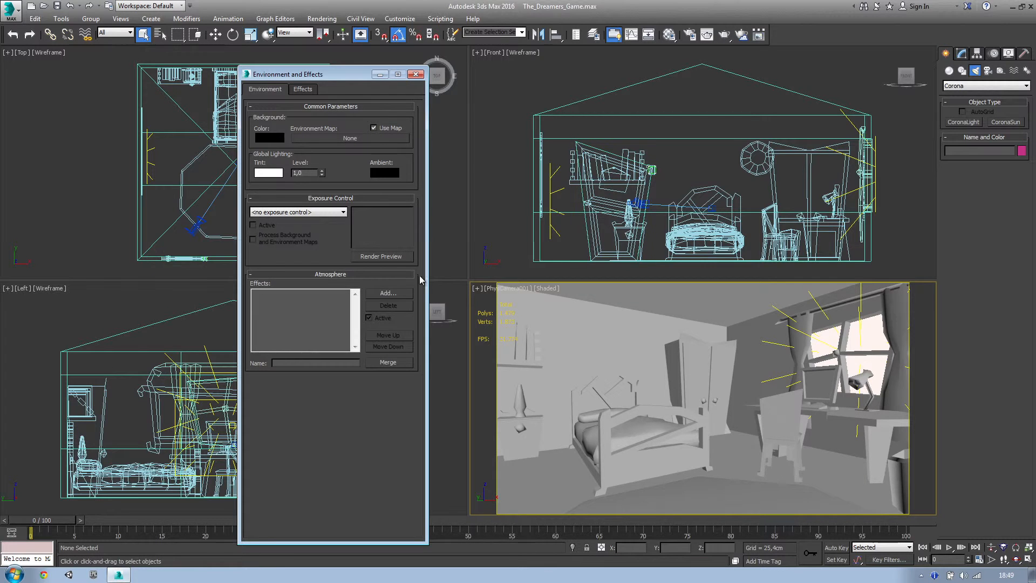
Step: Review the atmospheric effects and render effects that can be added, without adding any, and close the environment settings
click(388, 293)
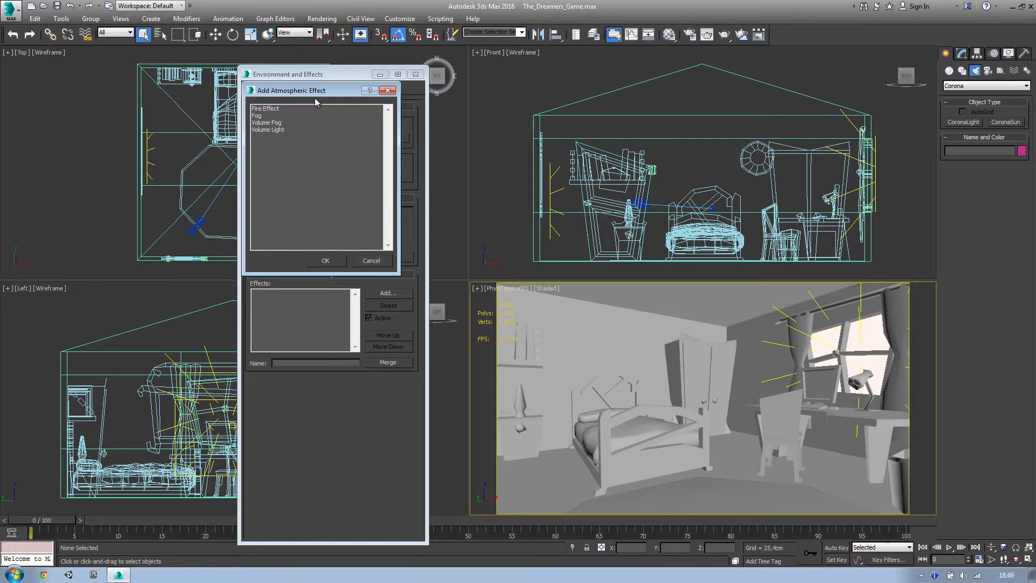
click(388, 90)
click(303, 91)
click(380, 127)
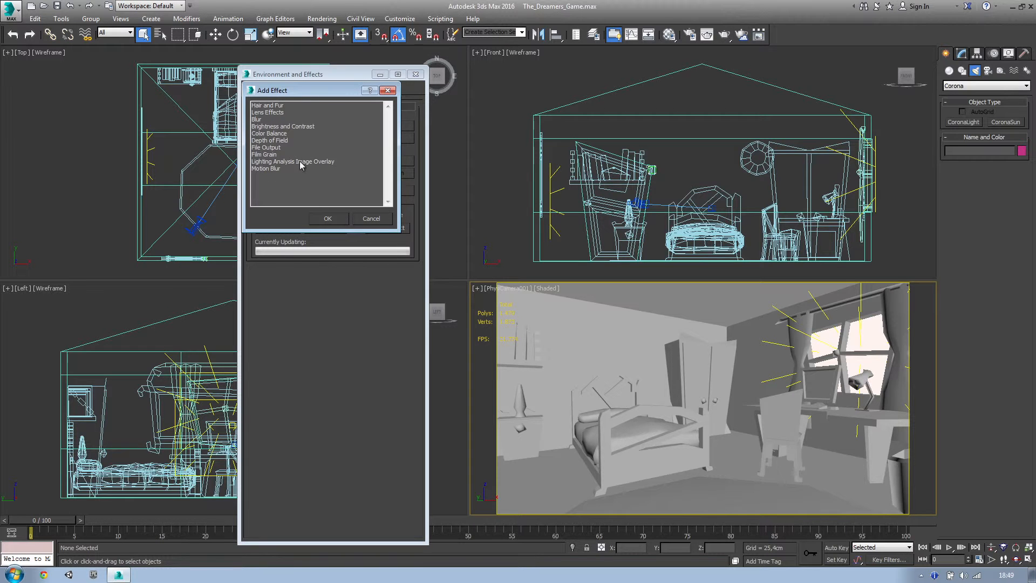
click(371, 219)
click(415, 74)
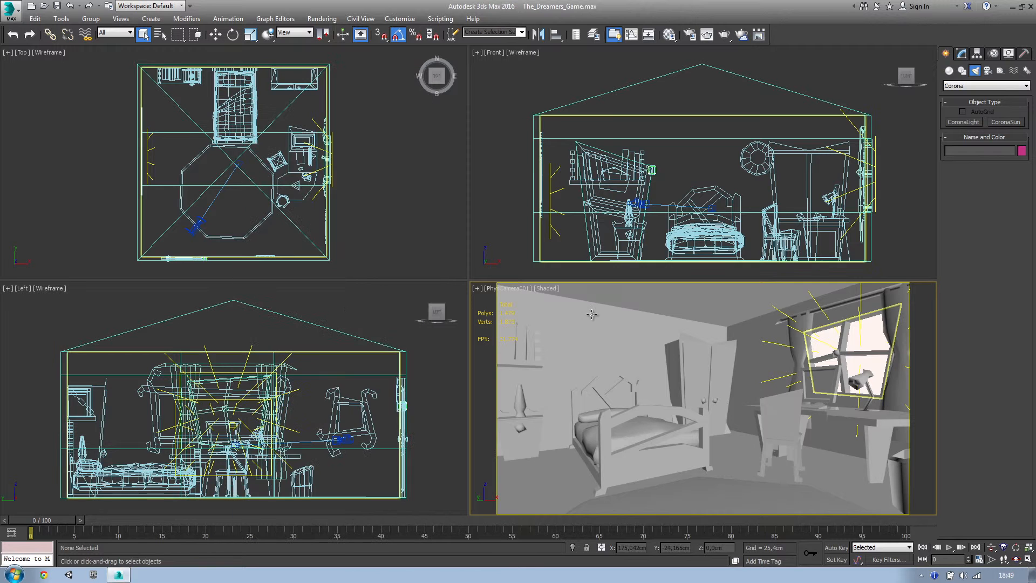
right_click(635, 318)
click(598, 350)
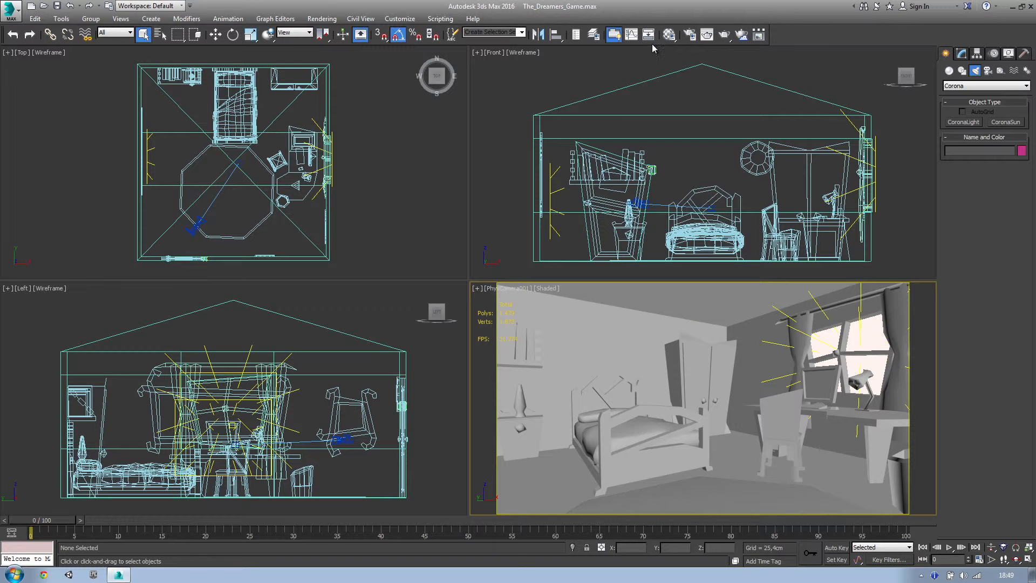
Step: Open the Material Editor and bring up the list of material types for fetching a new material
key(m)
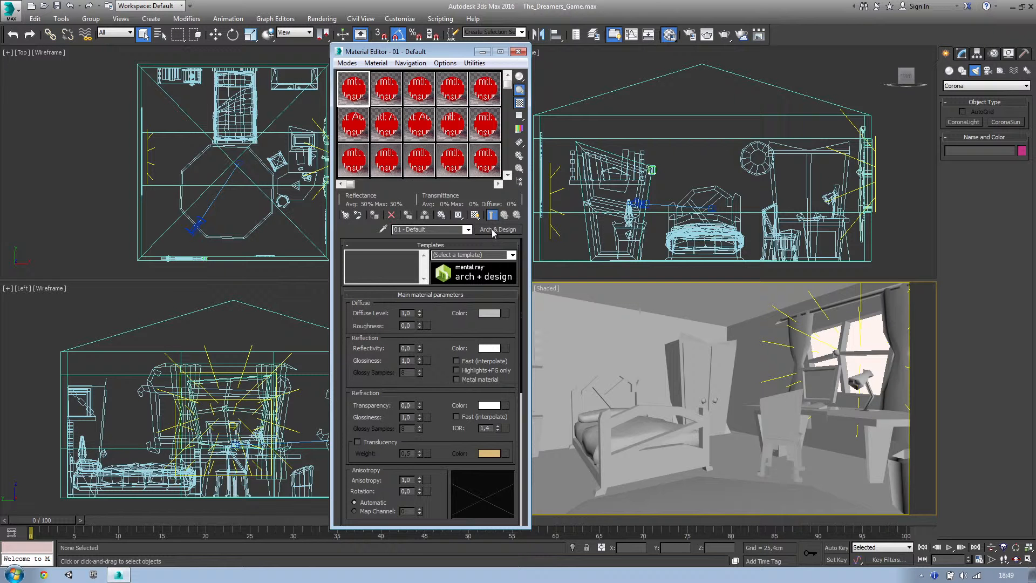
click(689, 34)
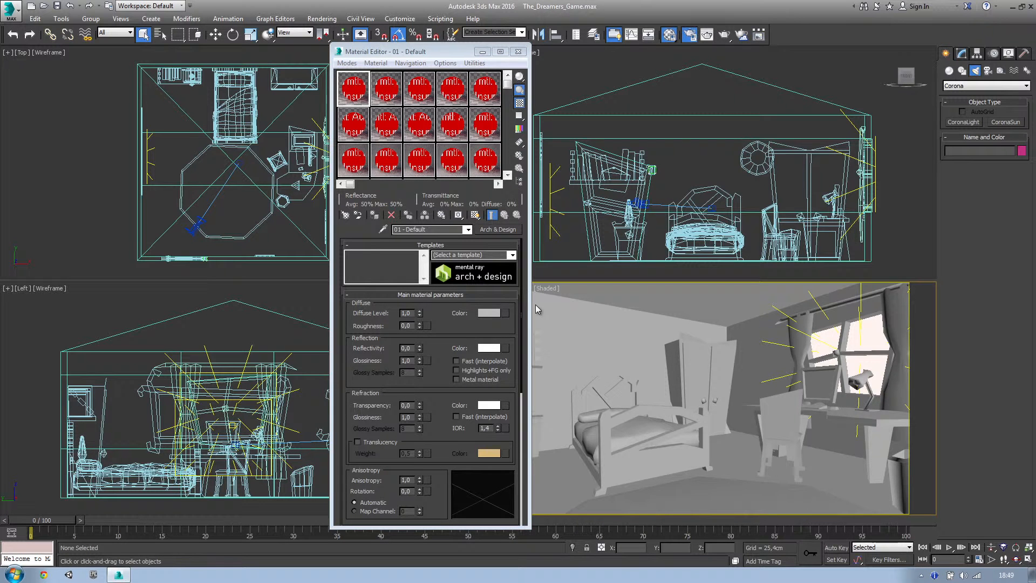
key(F10)
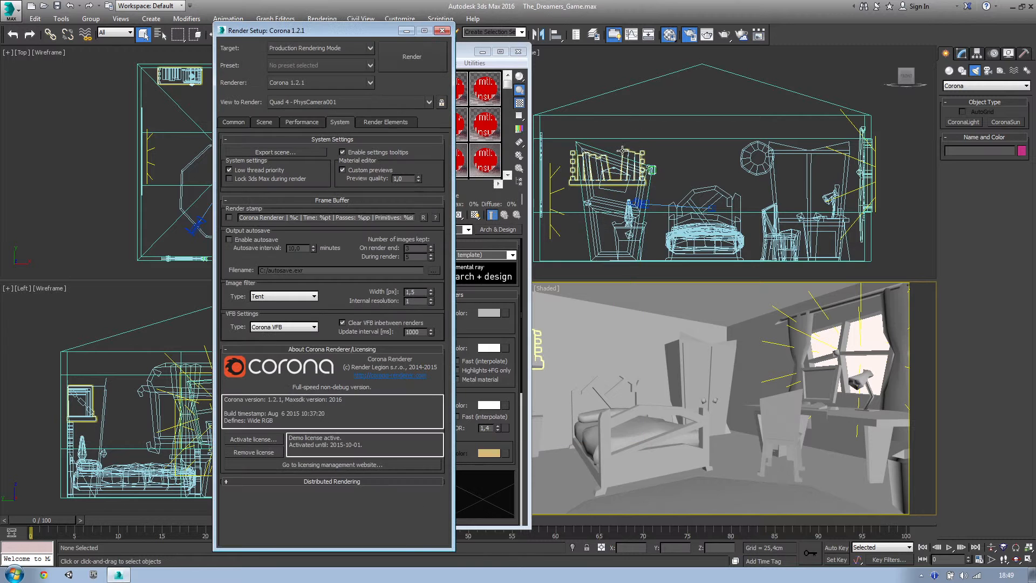
click(442, 30)
drag(457, 54, 419, 52)
click(307, 213)
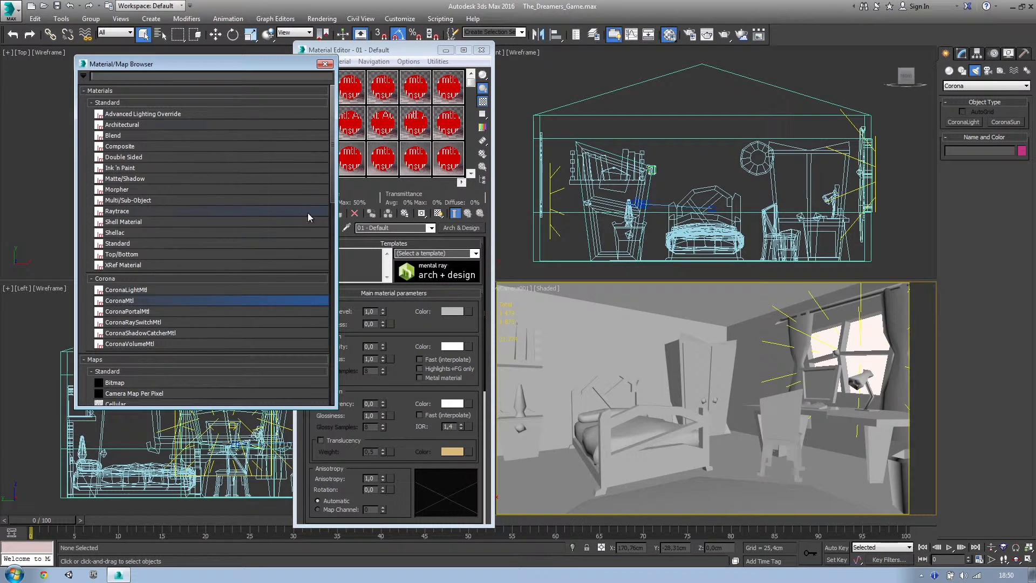
Step: Load a CoronaRaySwitchMtl into the first sample slot and move the Material Editor clear of the browser
click(151, 292)
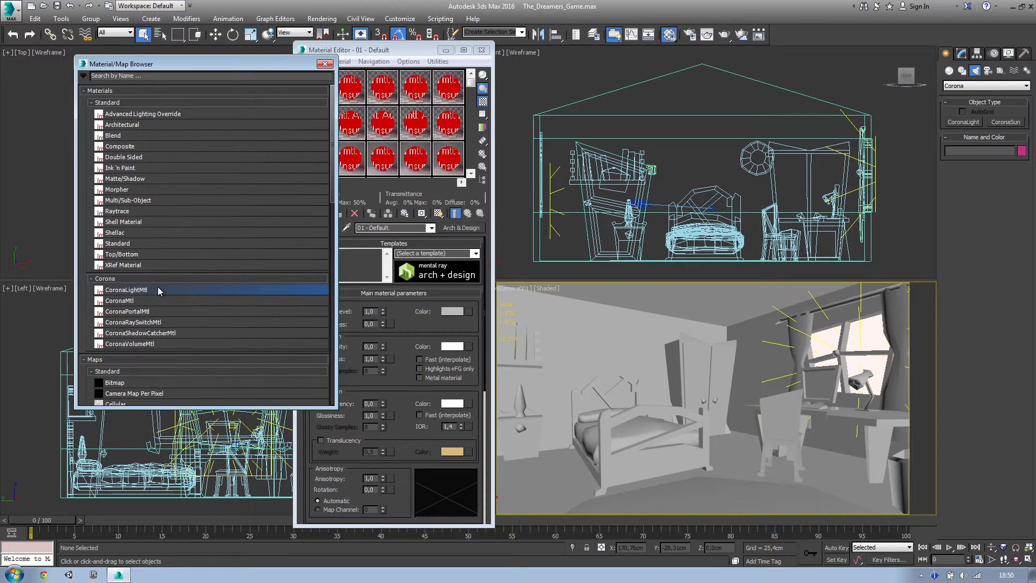
click(129, 301)
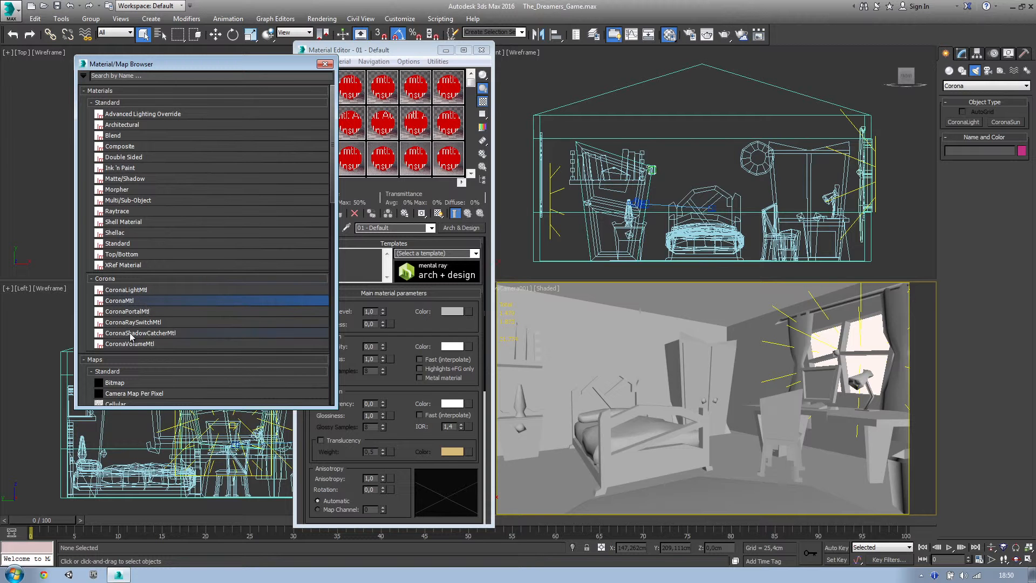
click(132, 313)
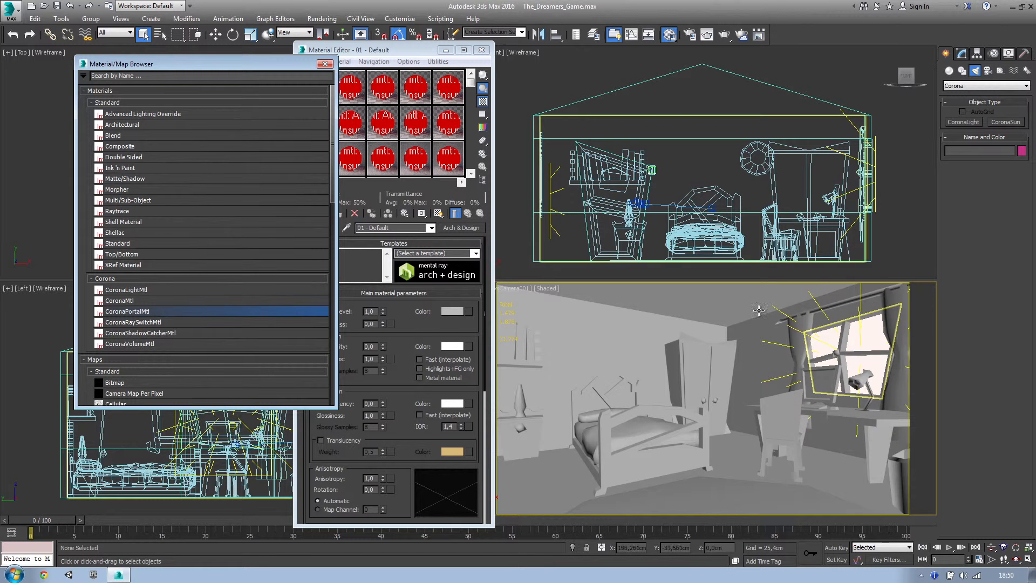
click(123, 326)
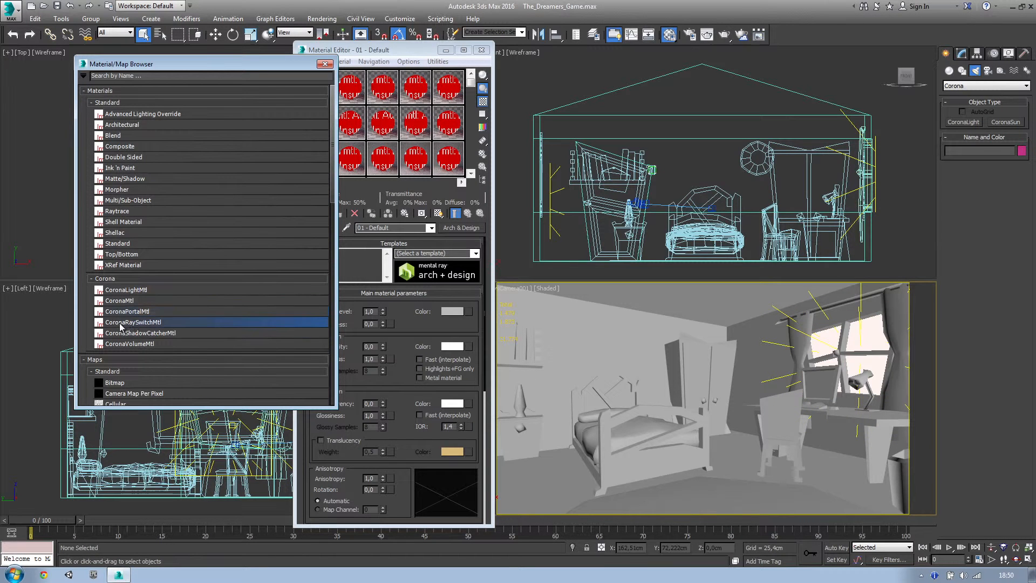
double_click(151, 323)
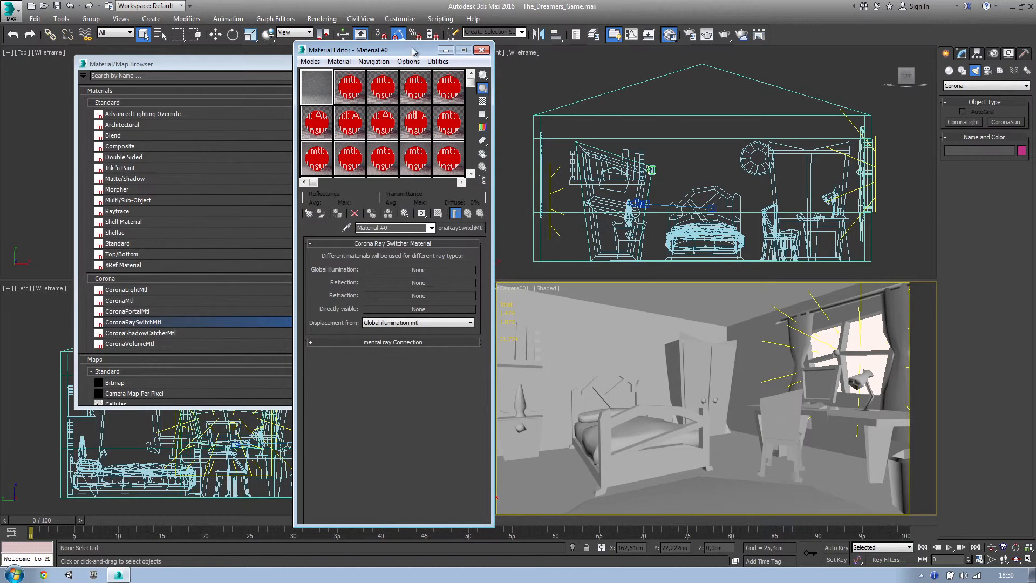
drag(413, 49, 586, 44)
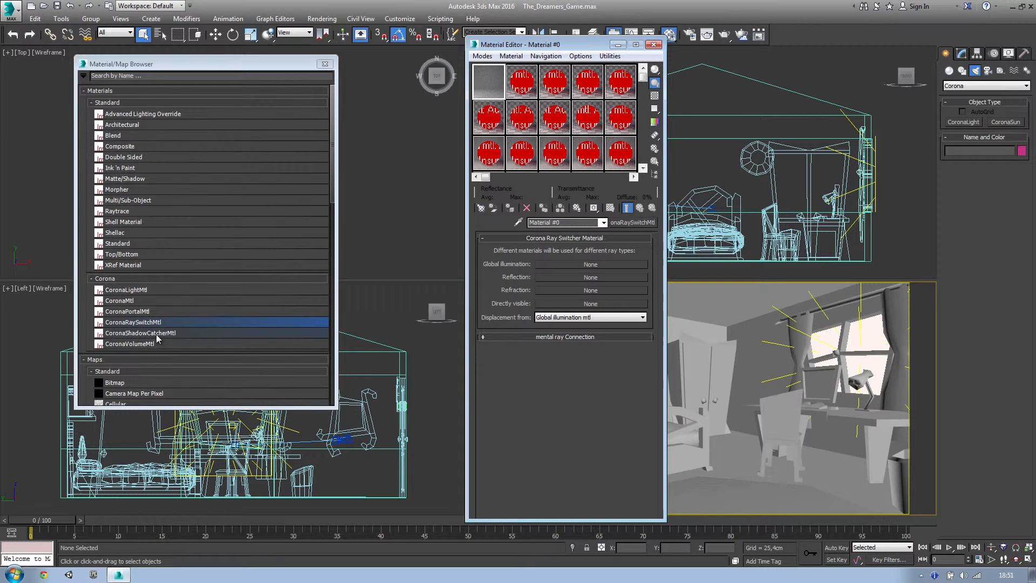
Step: Load a CoronaShadowCatcherMtl into the first sample slot and highlight CoronaVolumeMtl in the browser
double_click(141, 334)
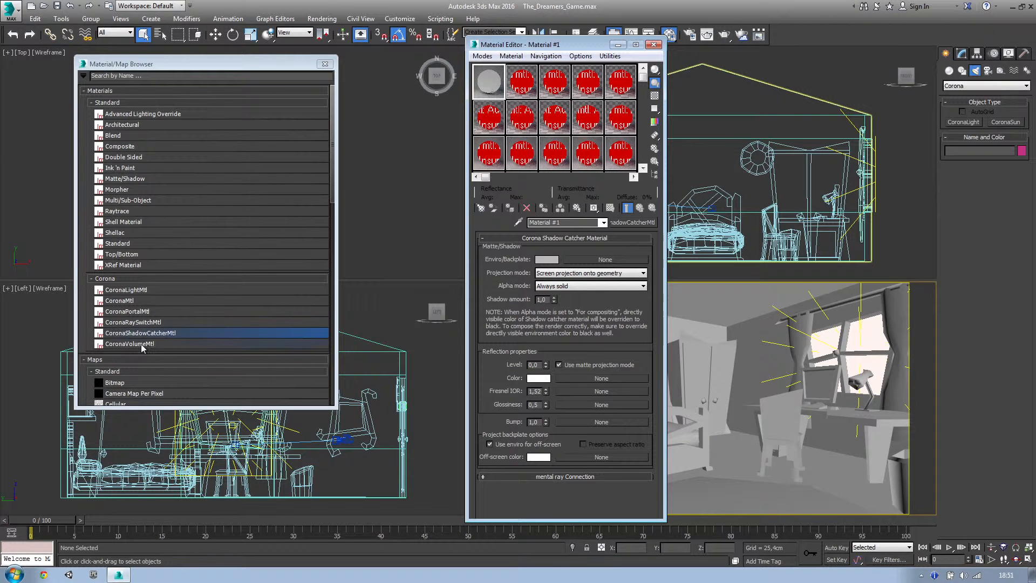
click(122, 344)
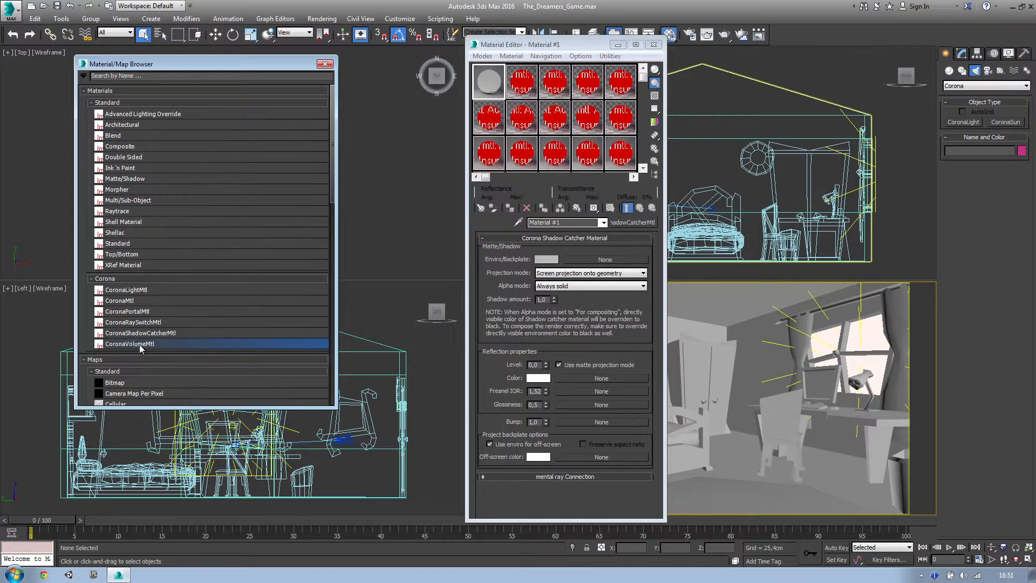
Step: Load a CoronaVolumeMtl and replace it with a CoronaMtl in the first sample slot, and close the material browser
double_click(140, 344)
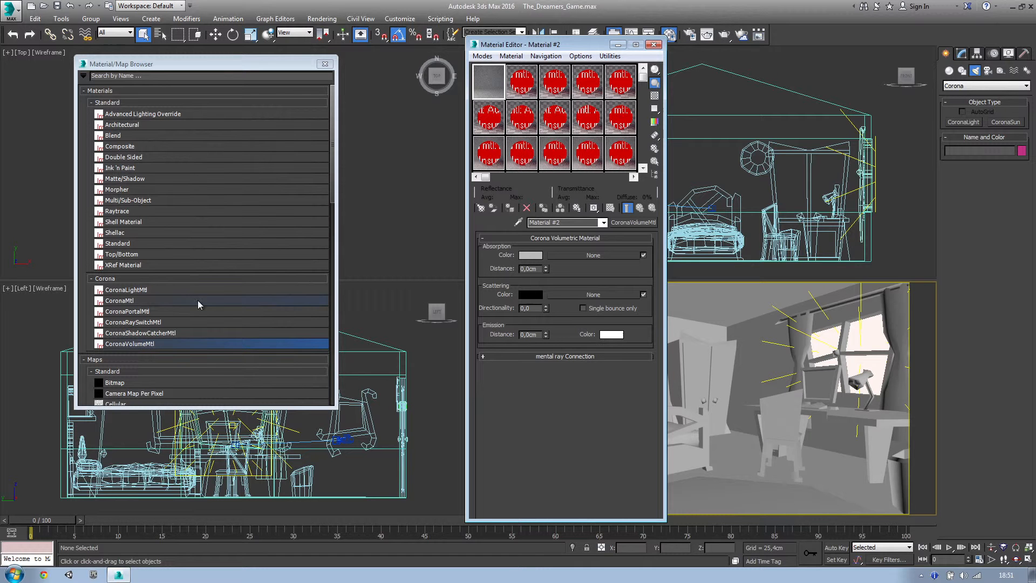
double_click(129, 301)
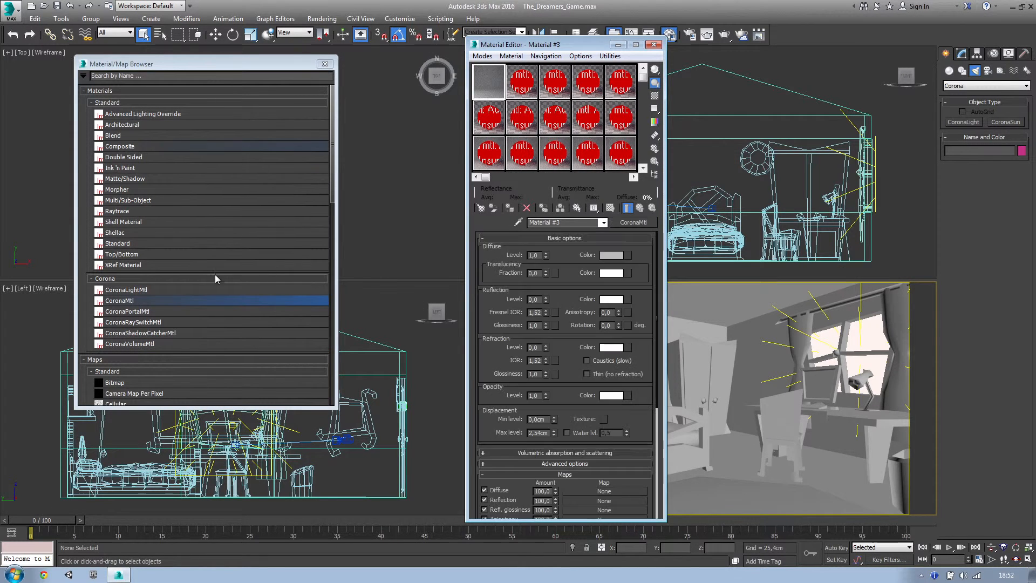
click(324, 66)
drag(539, 46, 352, 54)
Step: Select all the scene objects and assign the CoronaMtl from the first sample slot to them
right_click(693, 326)
click(635, 361)
click(632, 358)
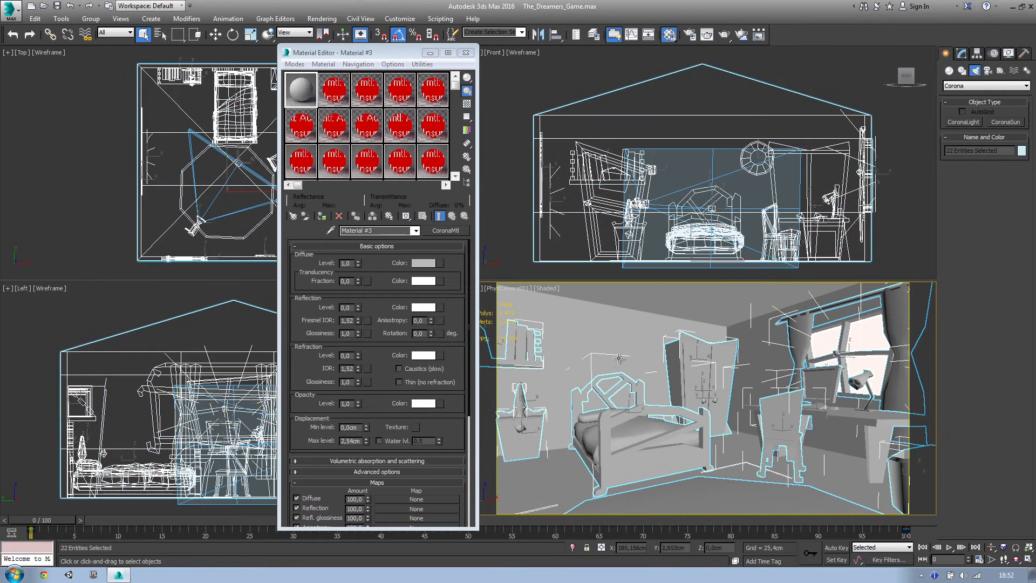
click(322, 218)
click(639, 365)
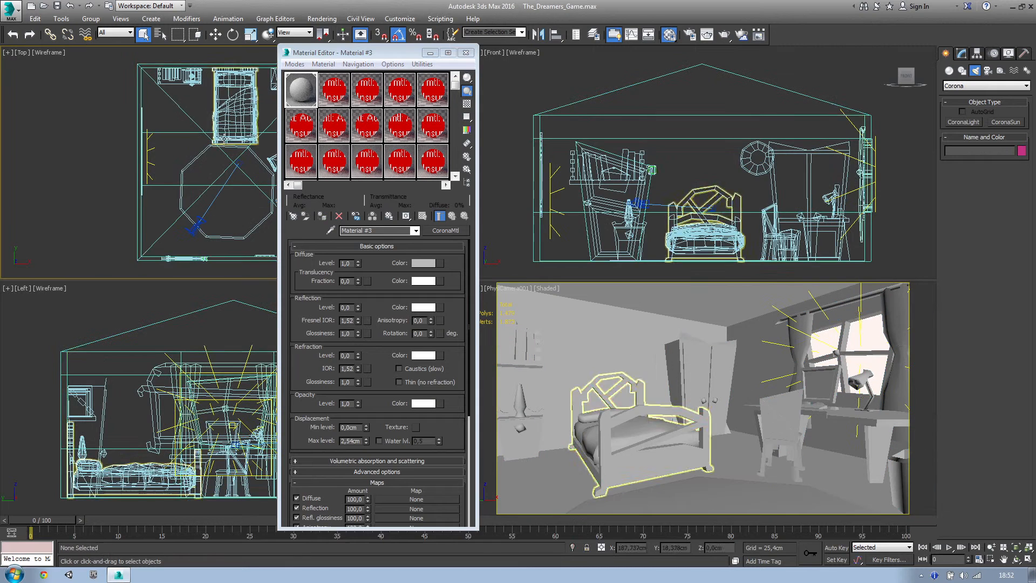
click(741, 453)
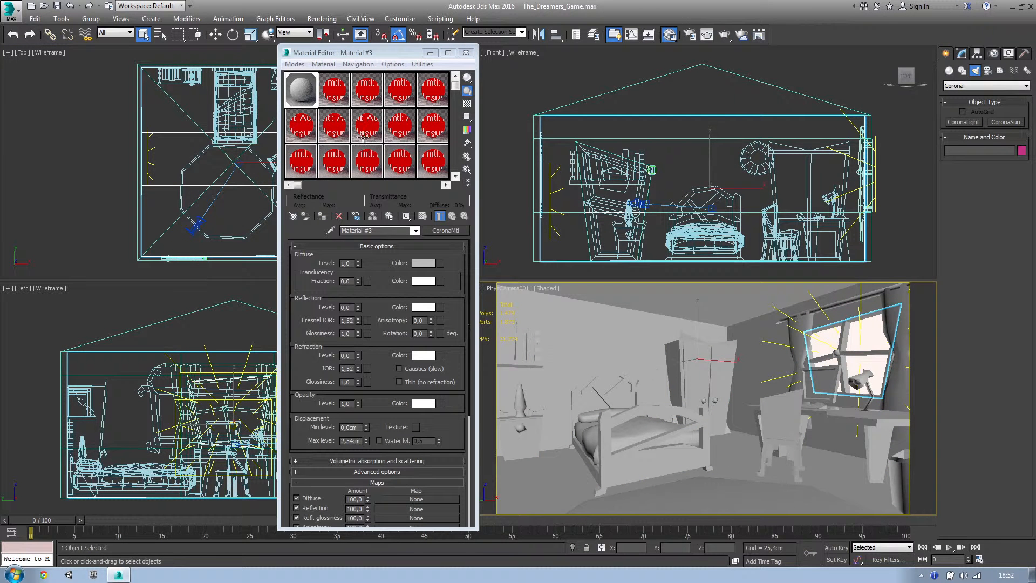
Step: Copy the CoronaMtl into the second sample slot and try to assign the copy to the bed
click(324, 102)
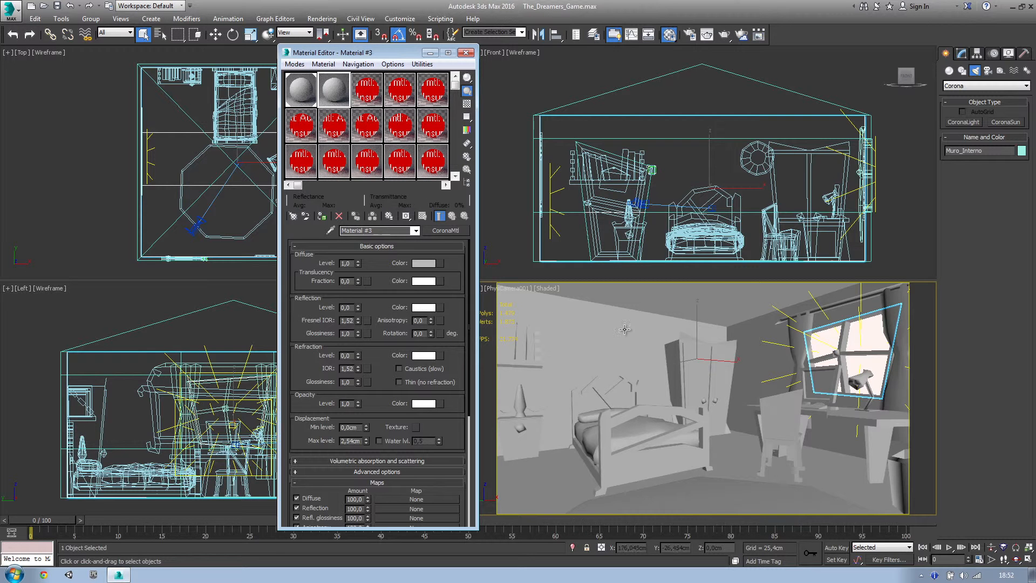
click(656, 438)
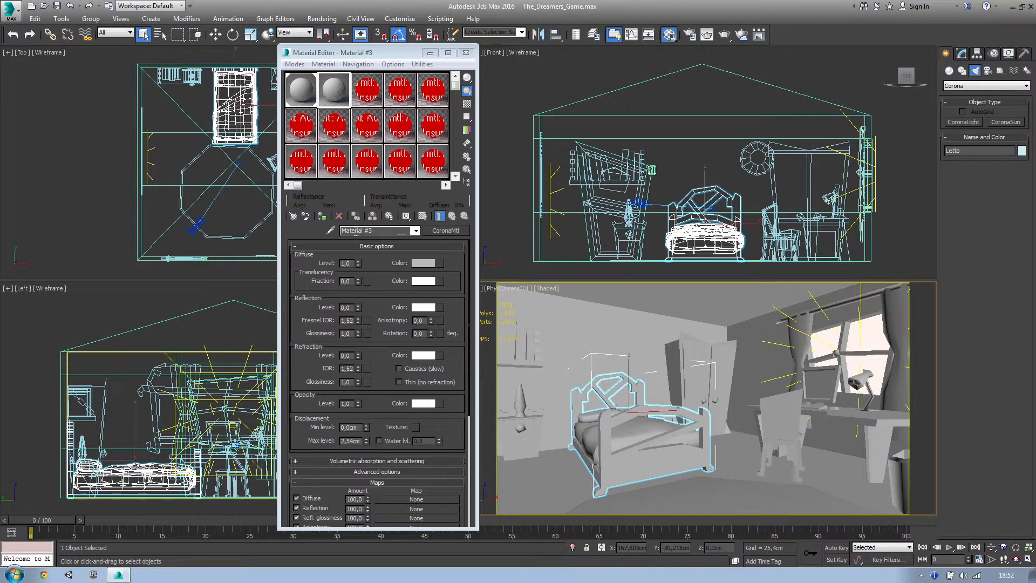
click(322, 216)
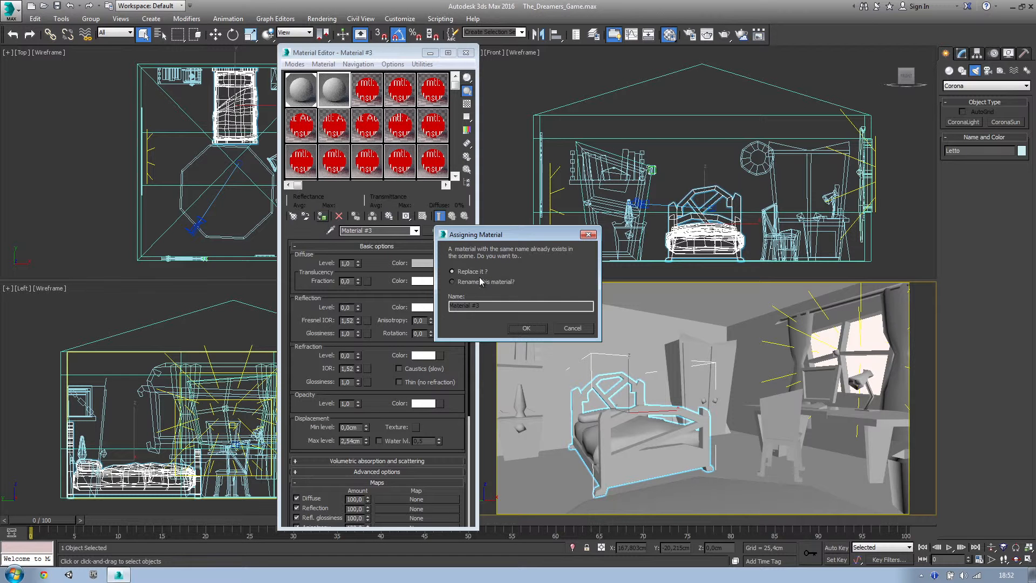
click(579, 330)
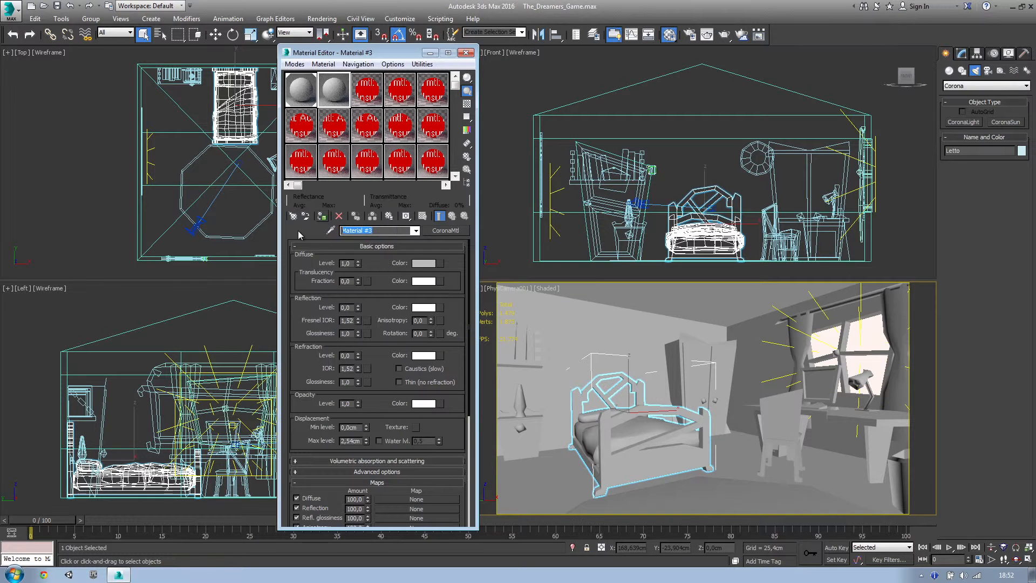
Step: Rename the copied material to obj, assign it to the bed and the chair, and clear the selection
text(o)
click(323, 216)
click(781, 417)
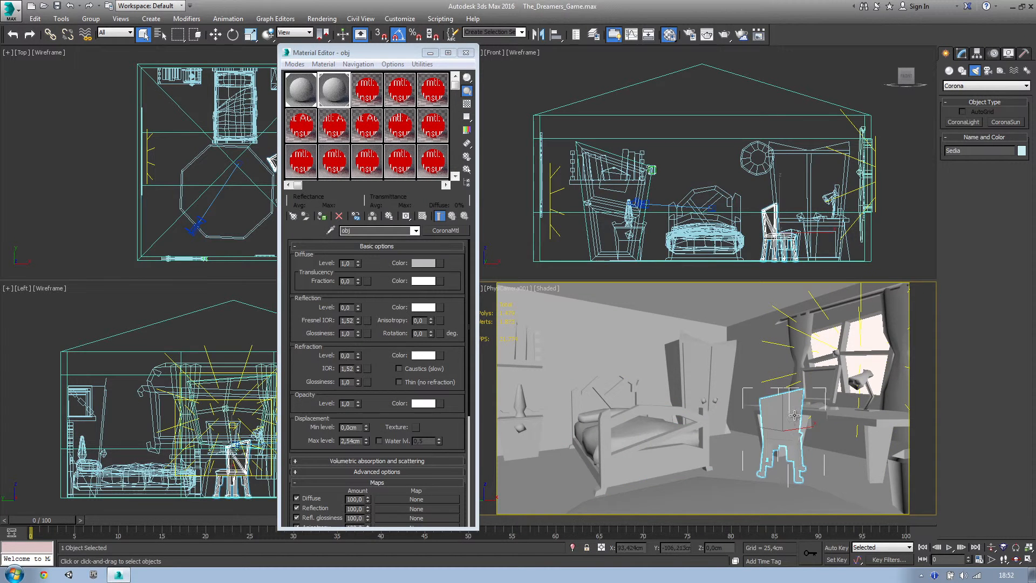
click(323, 216)
click(515, 128)
right_click(701, 402)
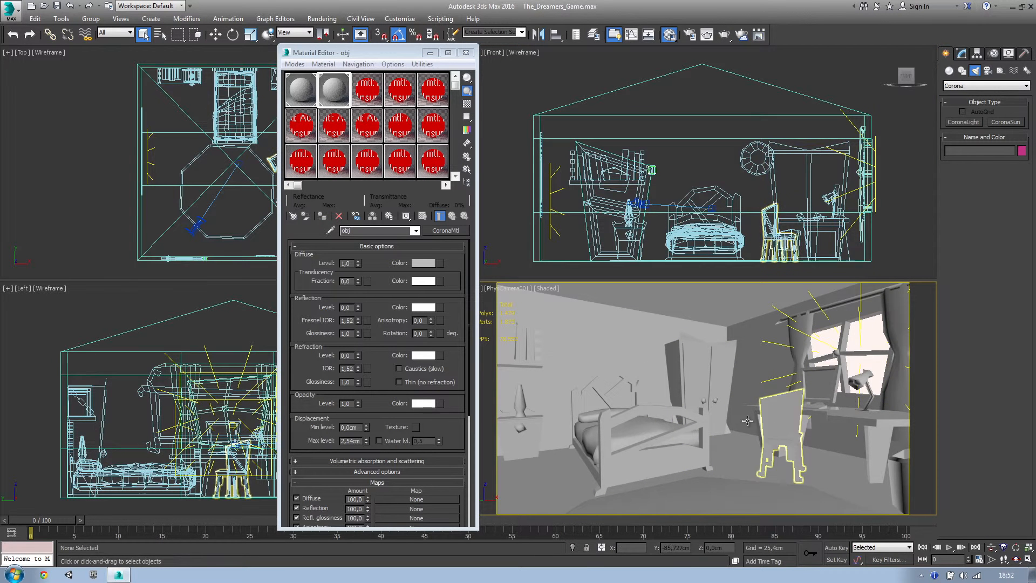
Step: Move the Material Editor clear of the camera view and start a render of PhysCamera001
drag(379, 54, 276, 55)
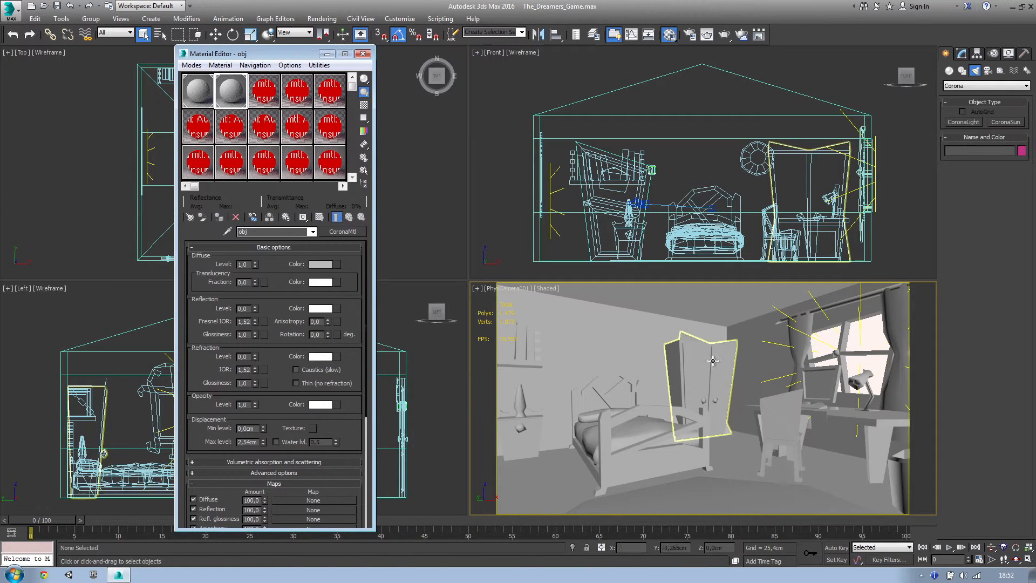
right_click(690, 367)
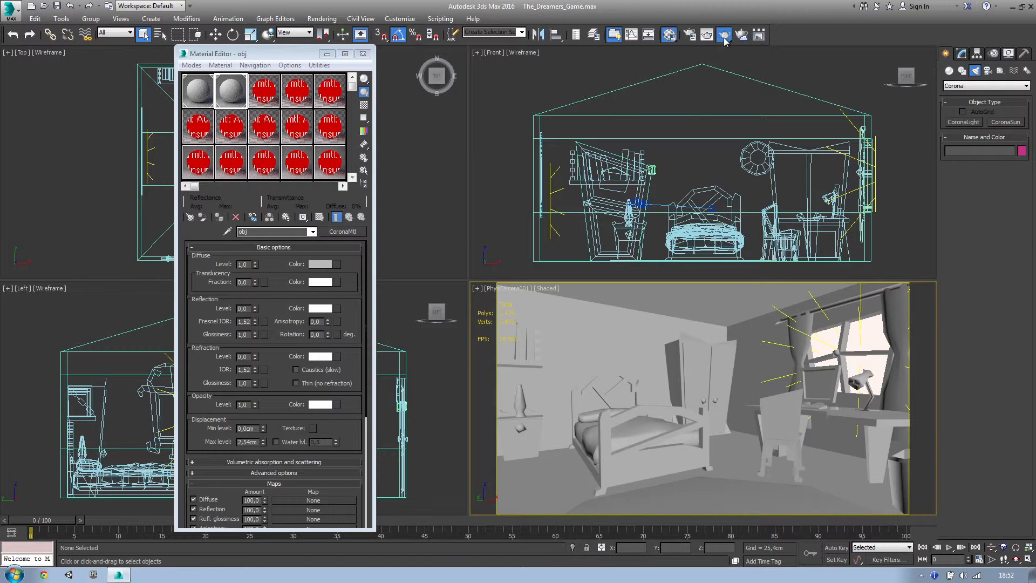
click(724, 35)
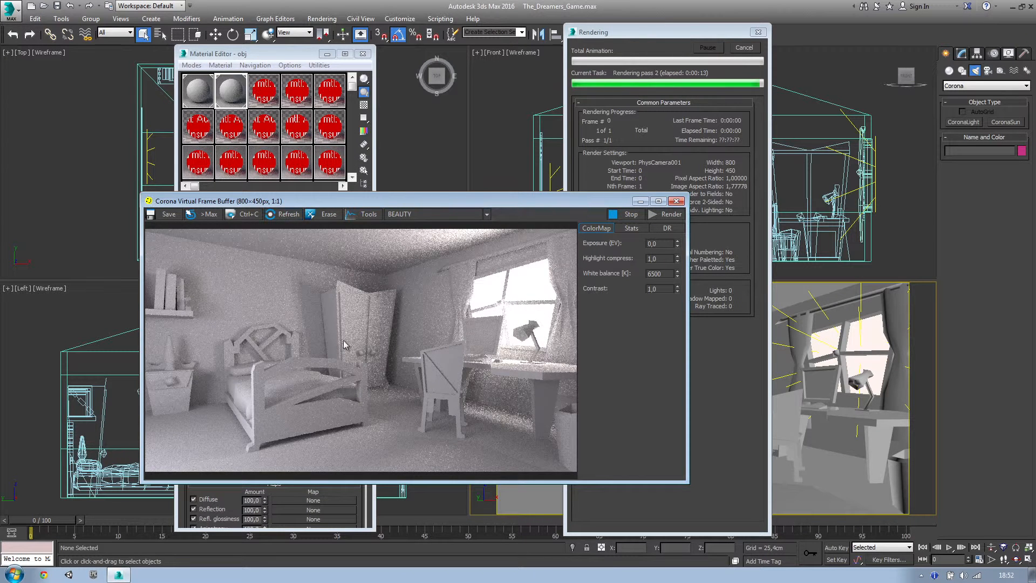
Step: Examine the noise and shading around the bed, chair and floor at close range in the running render
scroll(377, 378, up, 3)
scroll(377, 378, down, 3)
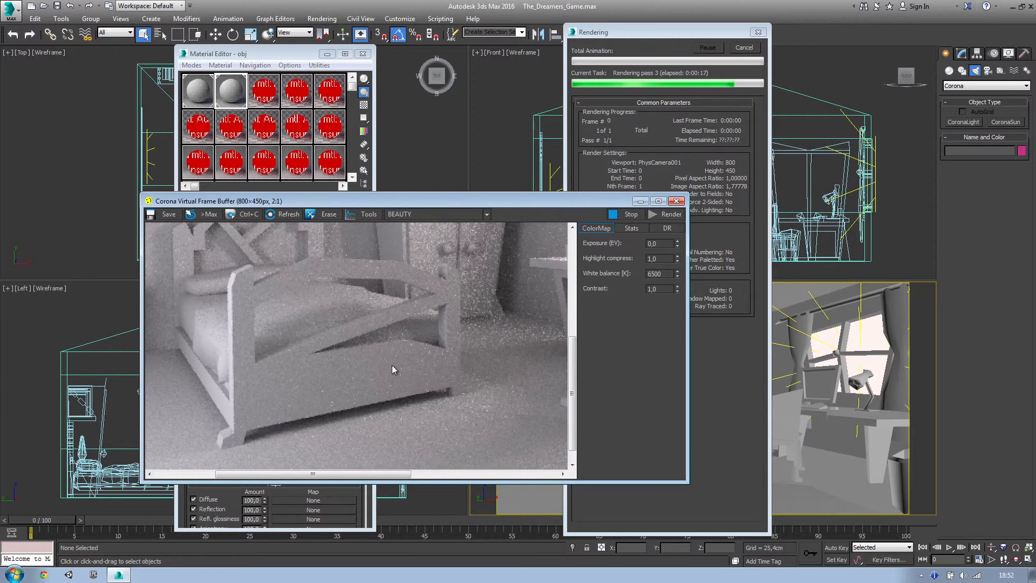
drag(419, 367, 336, 355)
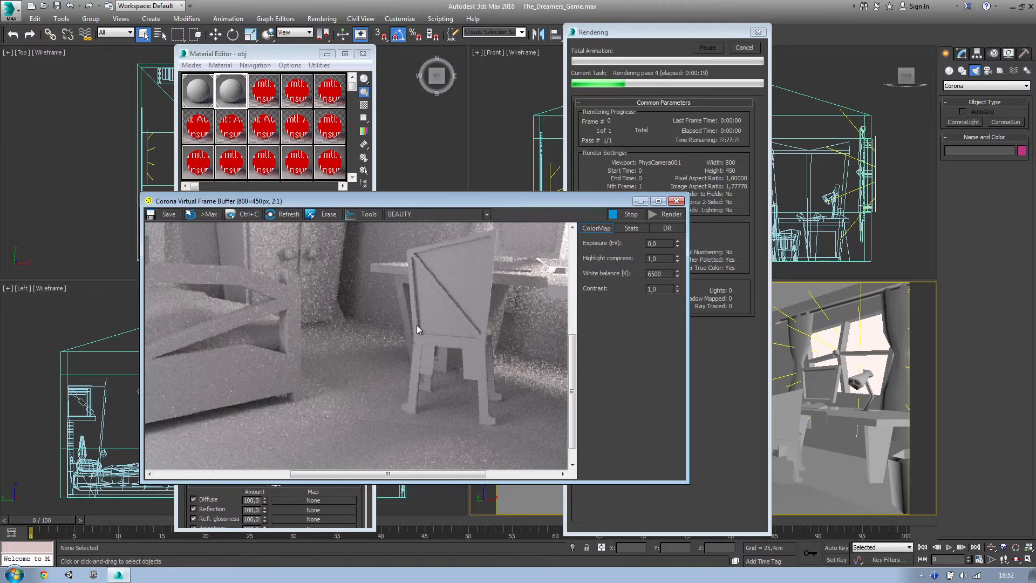
mouse_move(488, 356)
mouse_down()
mouse_move(399, 356)
mouse_move(427, 335)
mouse_move(490, 361)
mouse_up()
scroll(400, 355, up, 2)
scroll(426, 338, down, 1)
scroll(387, 361, down, 1)
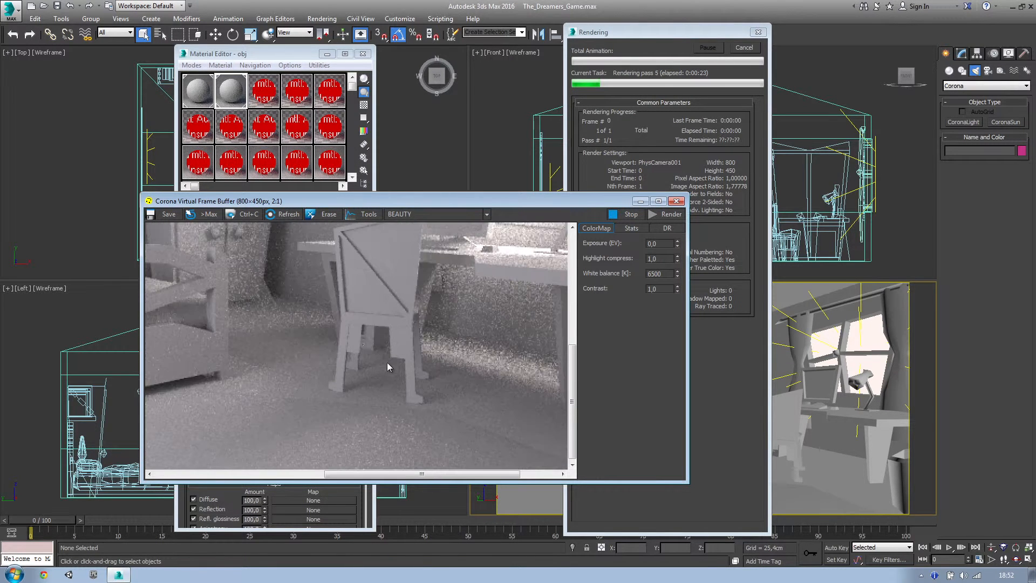
drag(363, 348, 475, 346)
drag(329, 331, 410, 331)
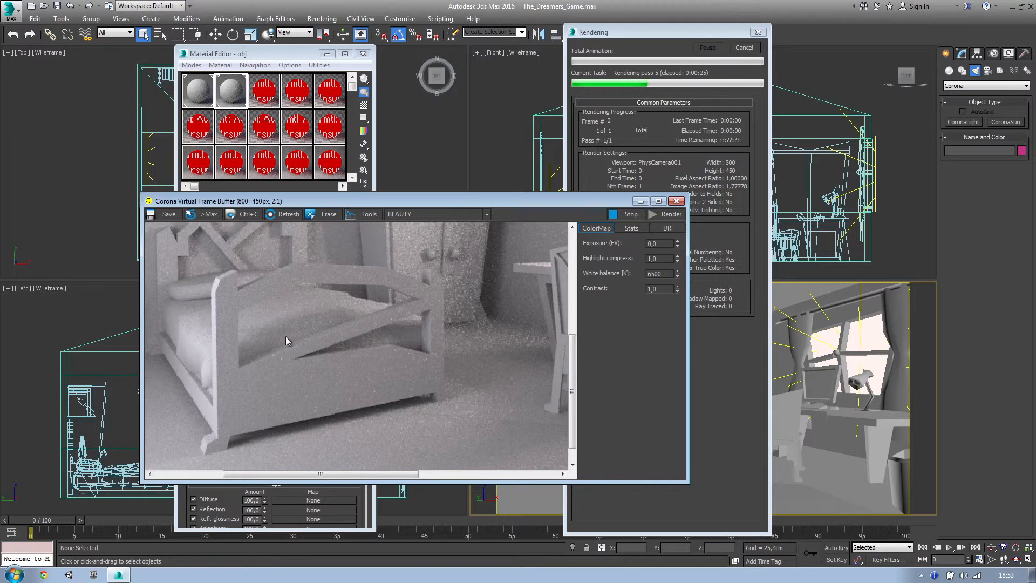
Step: Inspect the render around the bed, wardrobe and nightstand, and stop it and close the frame buffer
drag(566, 200, 758, 177)
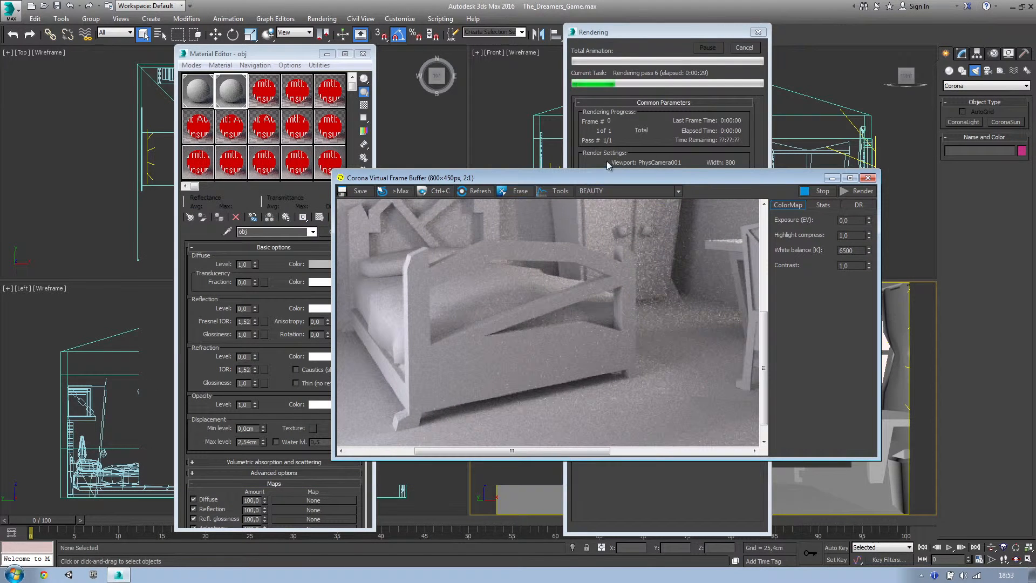
drag(601, 174, 608, 150)
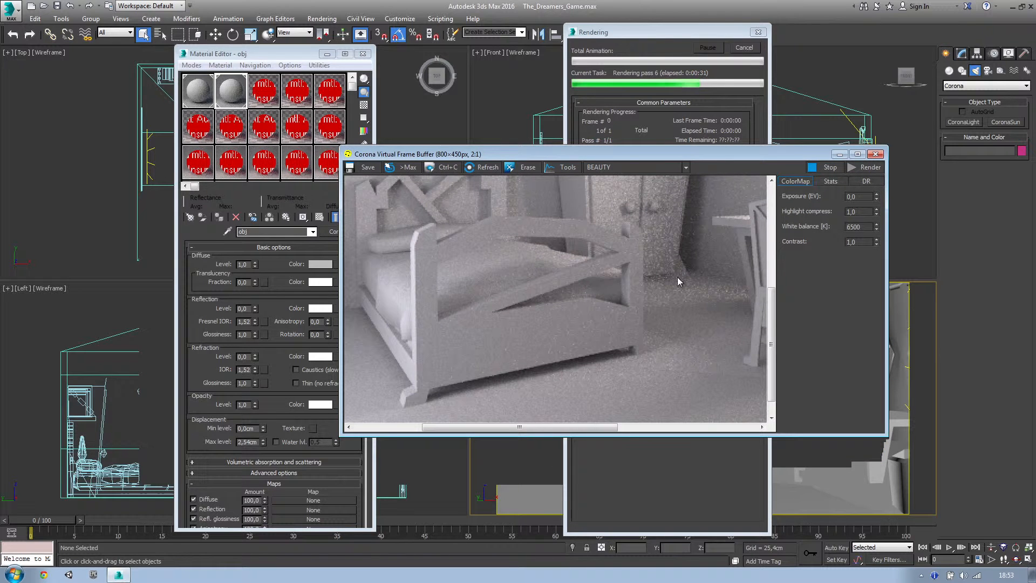
mouse_move(629, 300)
mouse_down()
mouse_move(623, 342)
mouse_move(621, 293)
mouse_up()
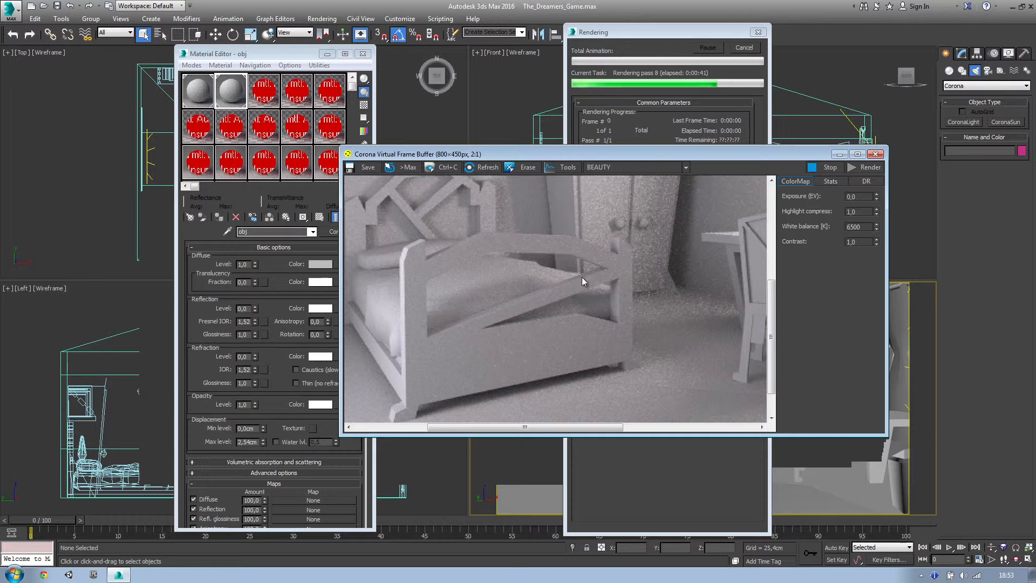
drag(562, 280, 570, 292)
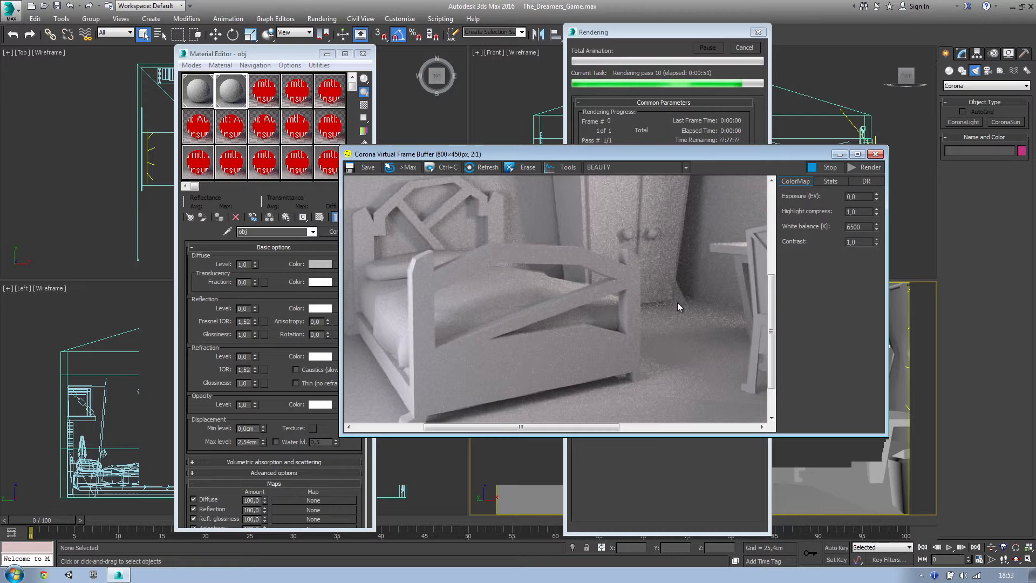
drag(541, 305, 414, 299)
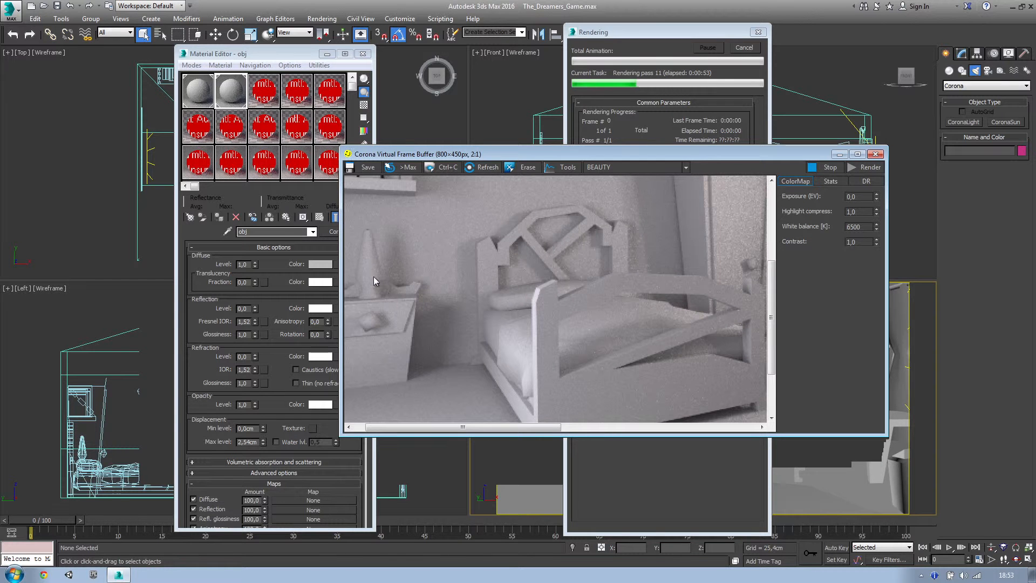
click(818, 170)
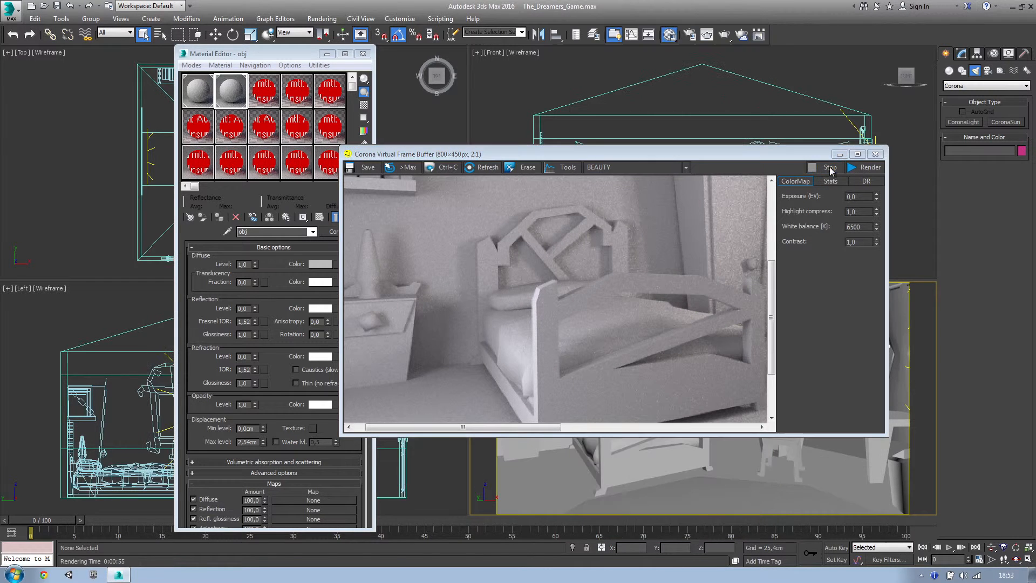
click(875, 154)
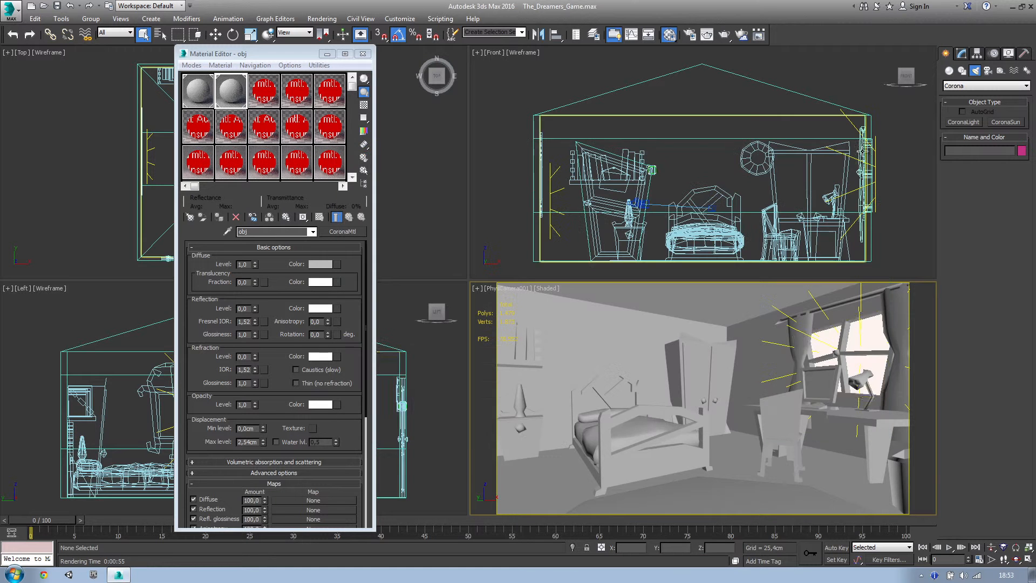
Step: Set the area to render to Region and place the region over the bed's foot and adjacent floor
click(707, 36)
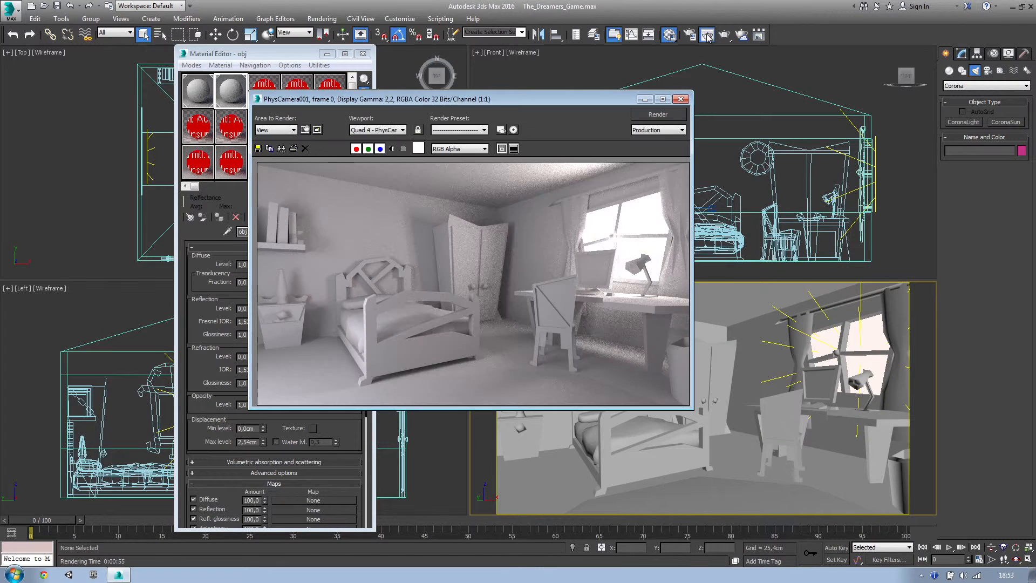
click(287, 131)
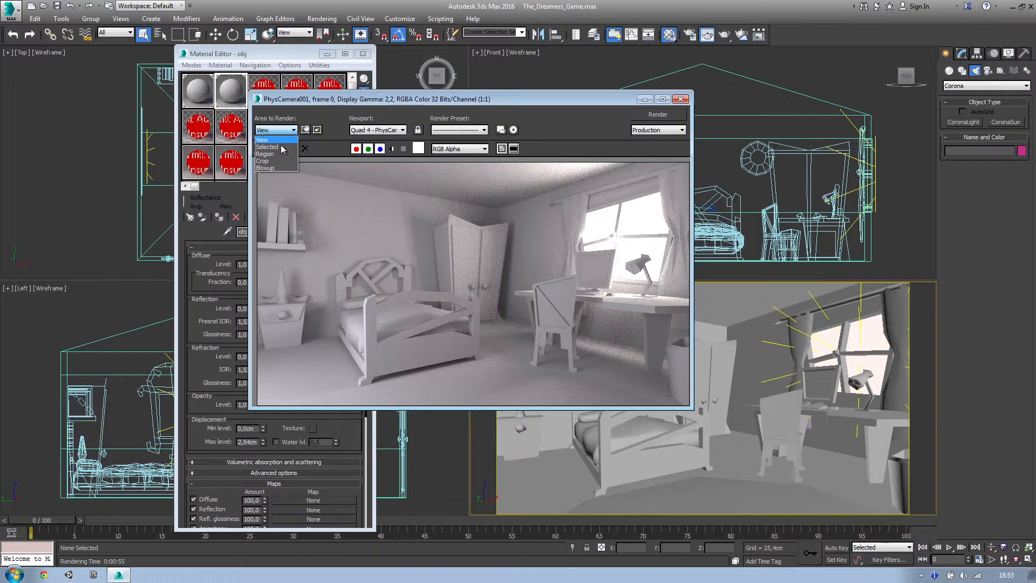
click(270, 152)
drag(535, 172, 450, 334)
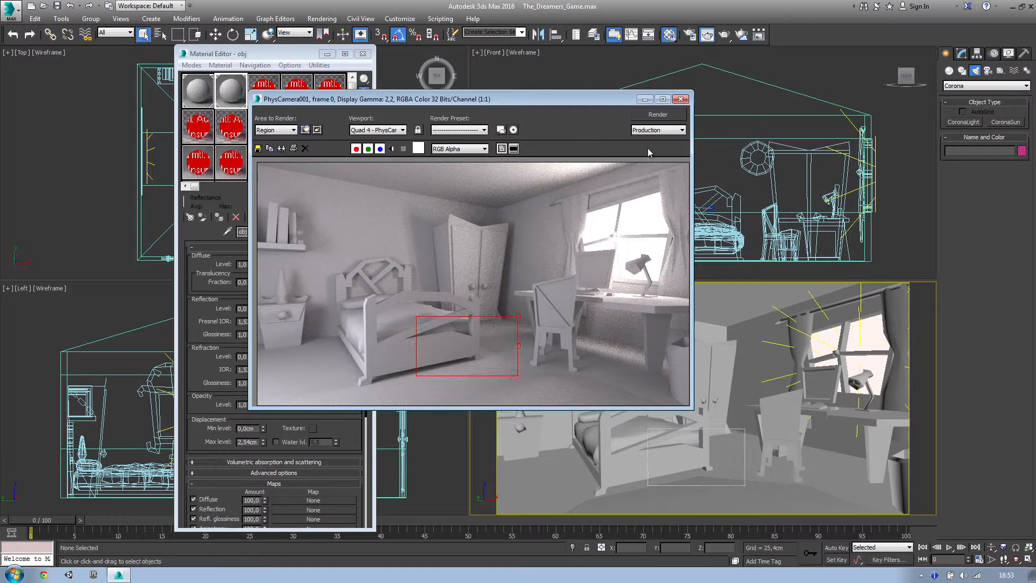
click(682, 99)
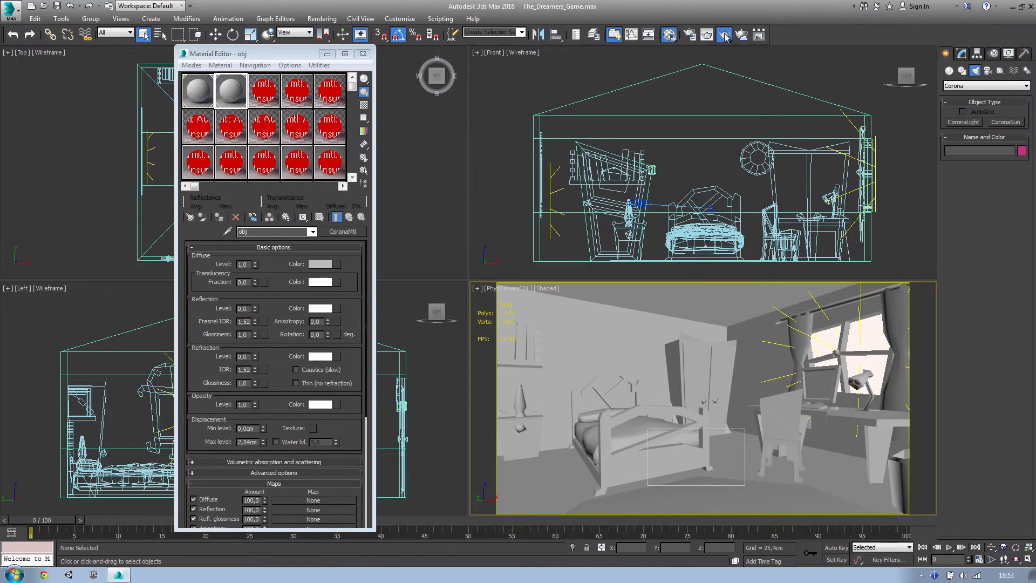
Step: Render only the region at the bed's foot, inspect it, and stop the render and close the frame buffer
click(724, 35)
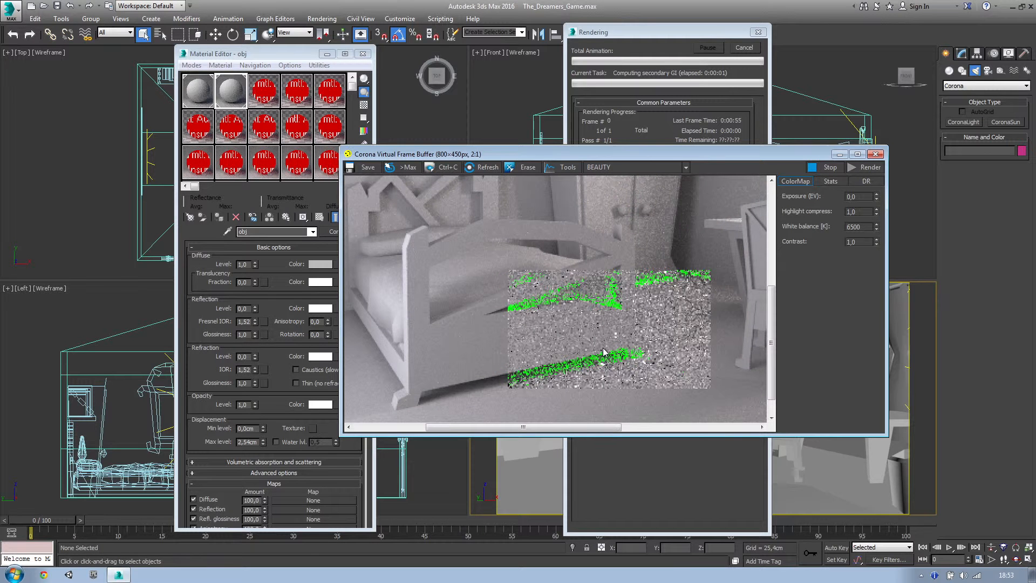
middle_drag(639, 355, 584, 341)
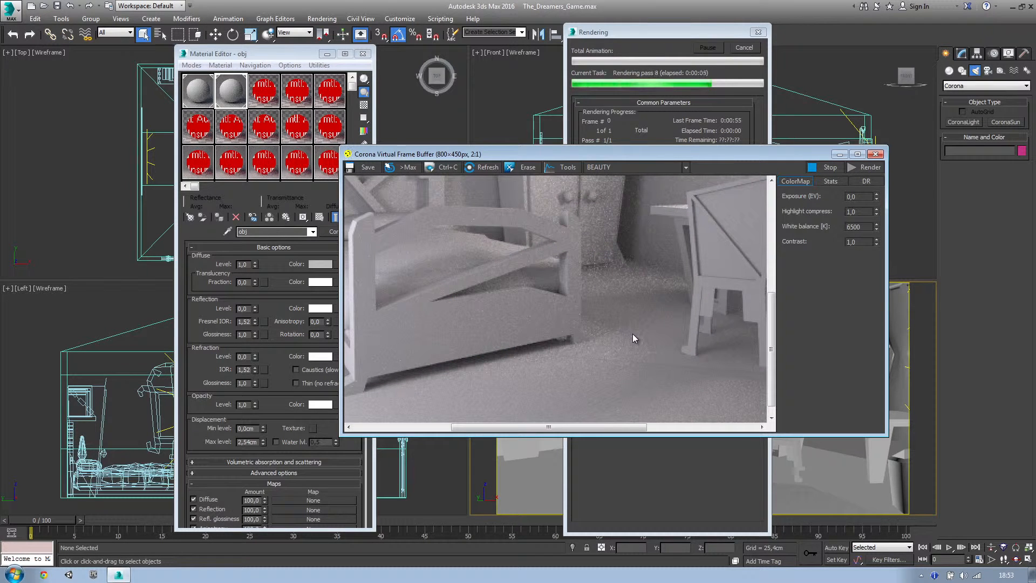
click(826, 167)
click(875, 153)
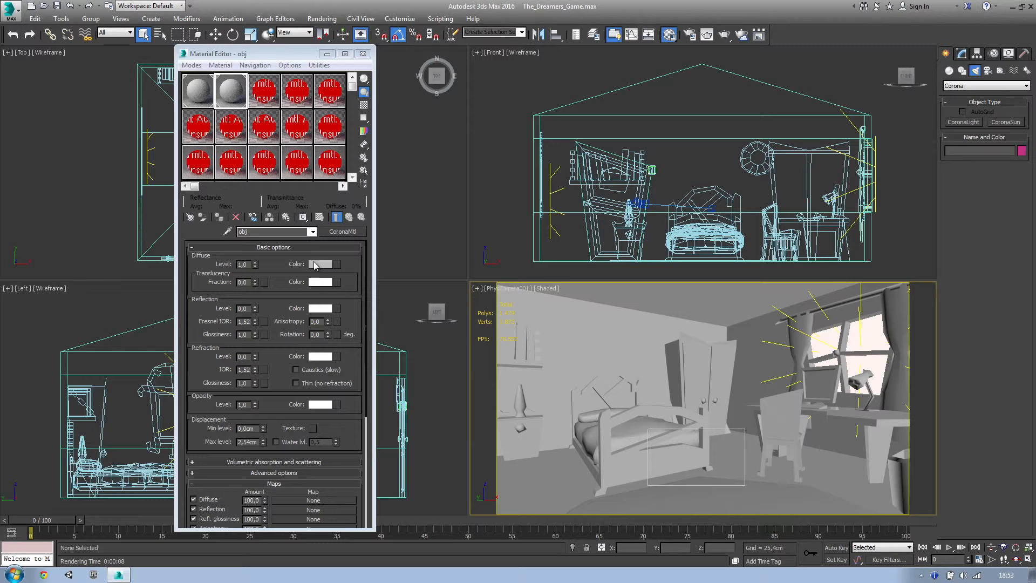
Step: Set the obj material's diffuse color to red and open its enlarged sample preview beside the Material Editor
click(318, 263)
click(302, 79)
drag(311, 113, 311, 152)
click(399, 161)
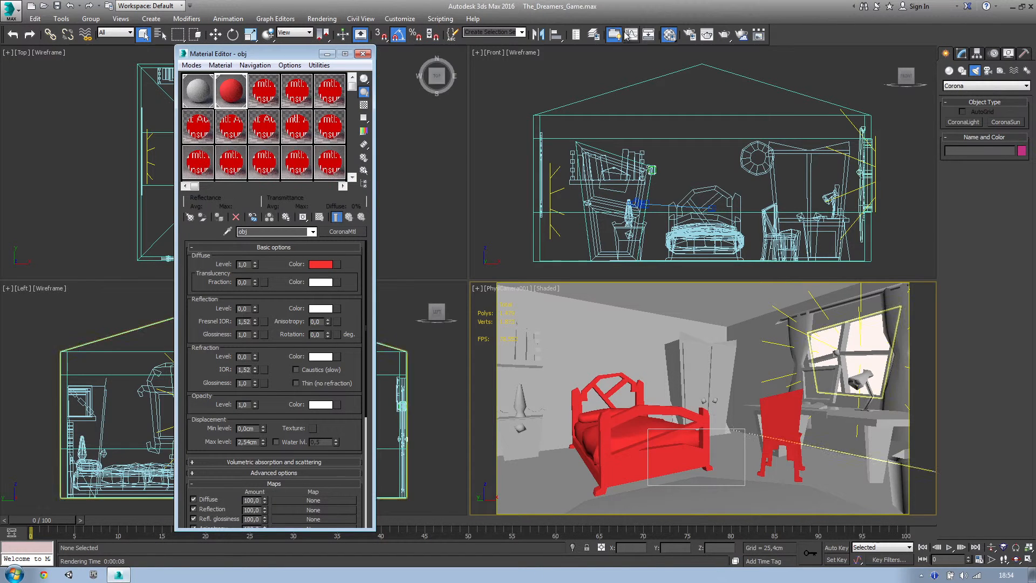
double_click(233, 96)
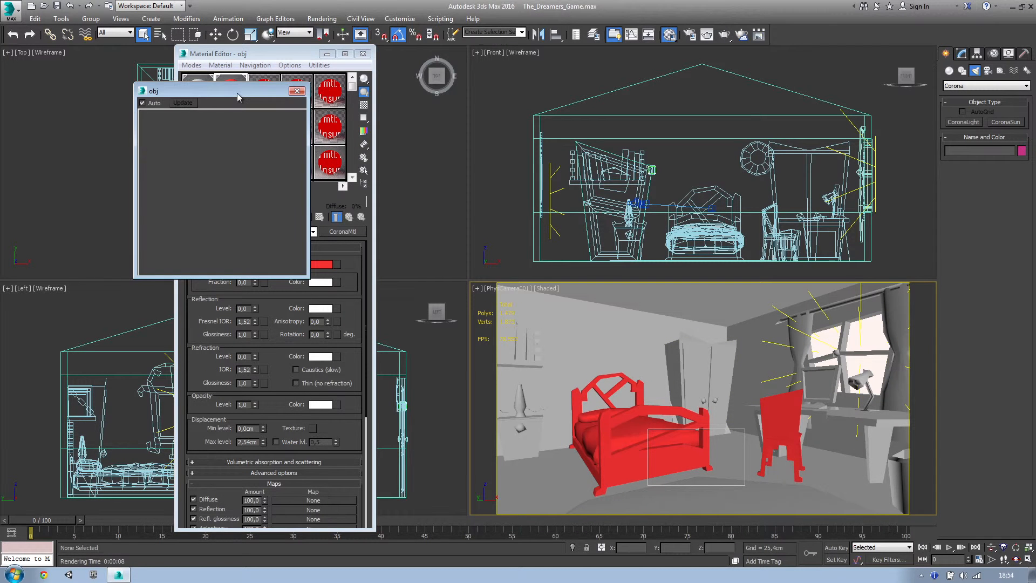
drag(238, 93, 507, 94)
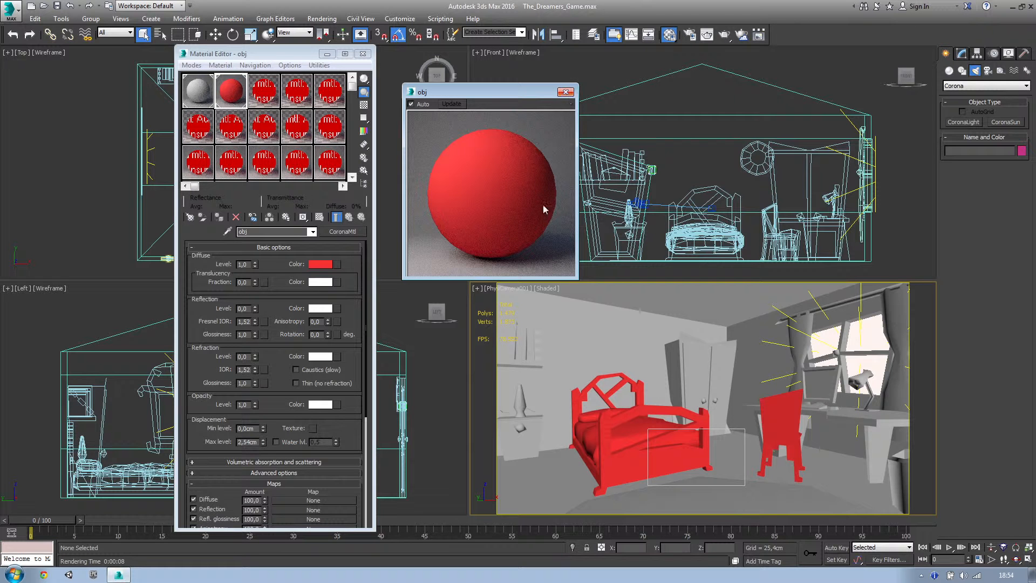
Step: Set the obj material's reflection level to 1.0, and test-render the region at the bed's foot and close the frame buffer
click(565, 92)
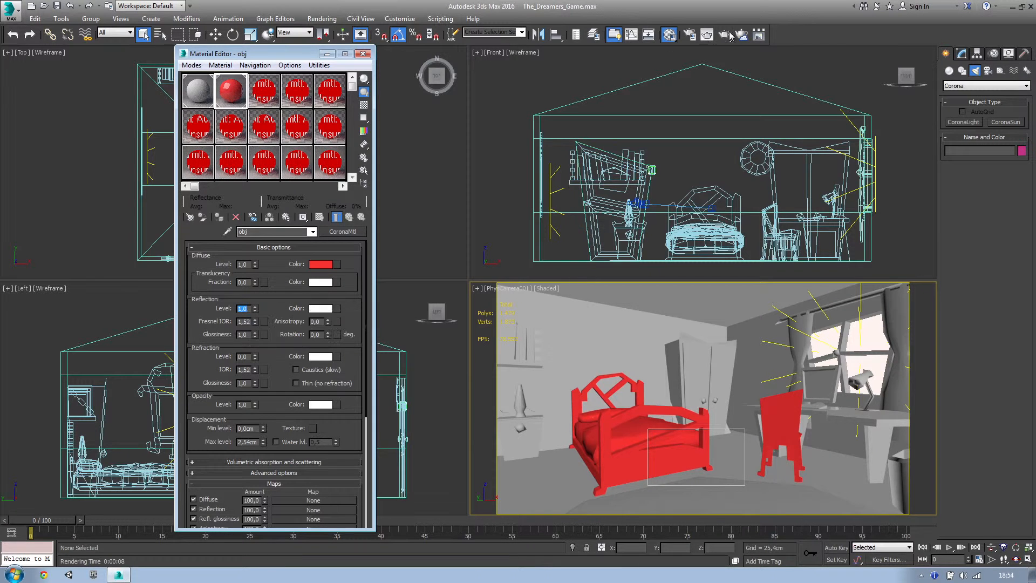
click(707, 37)
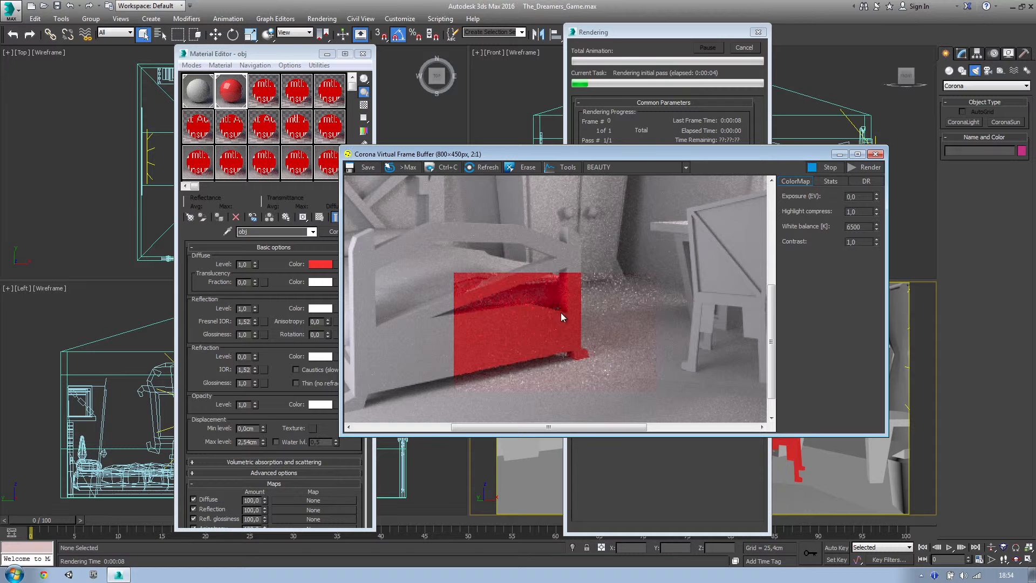
middle_drag(519, 301, 543, 335)
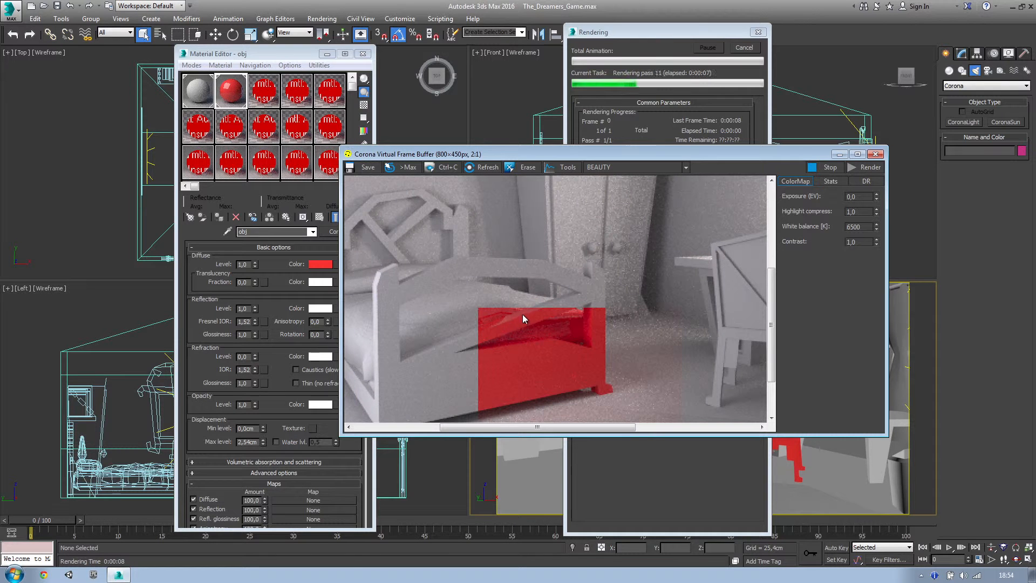
scroll(511, 321, up, 2)
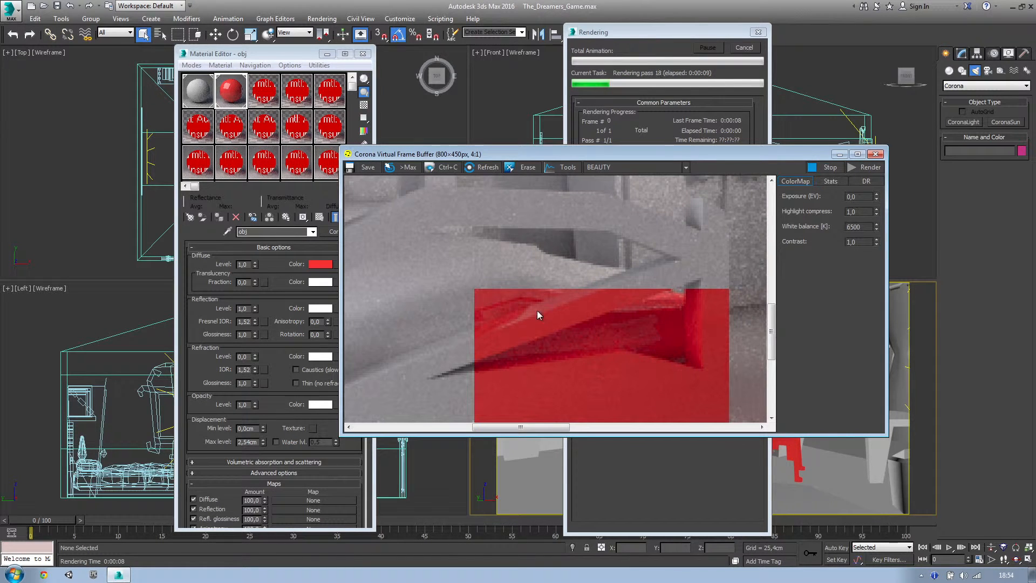
scroll(556, 305, down, 2)
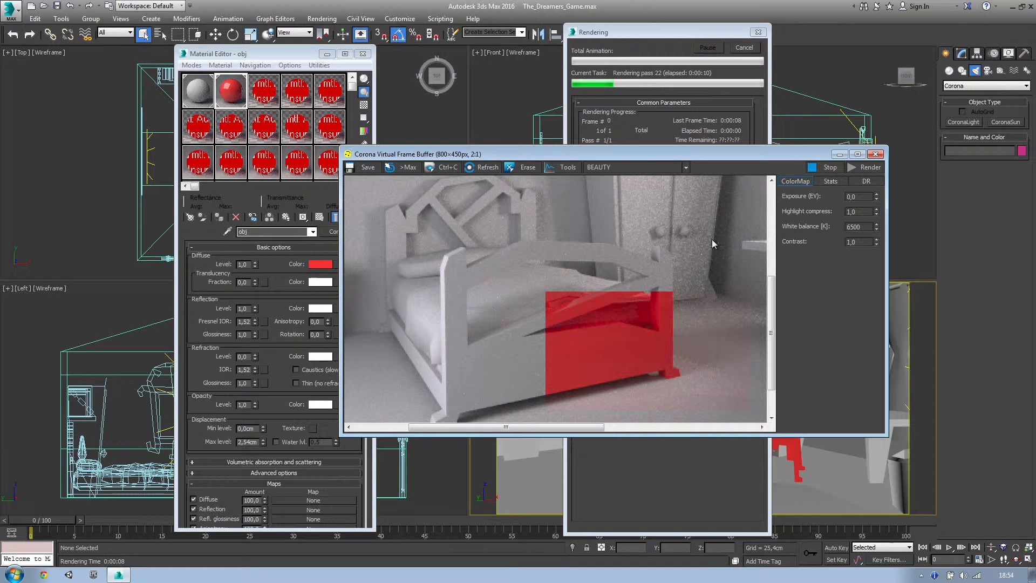
click(826, 167)
click(875, 154)
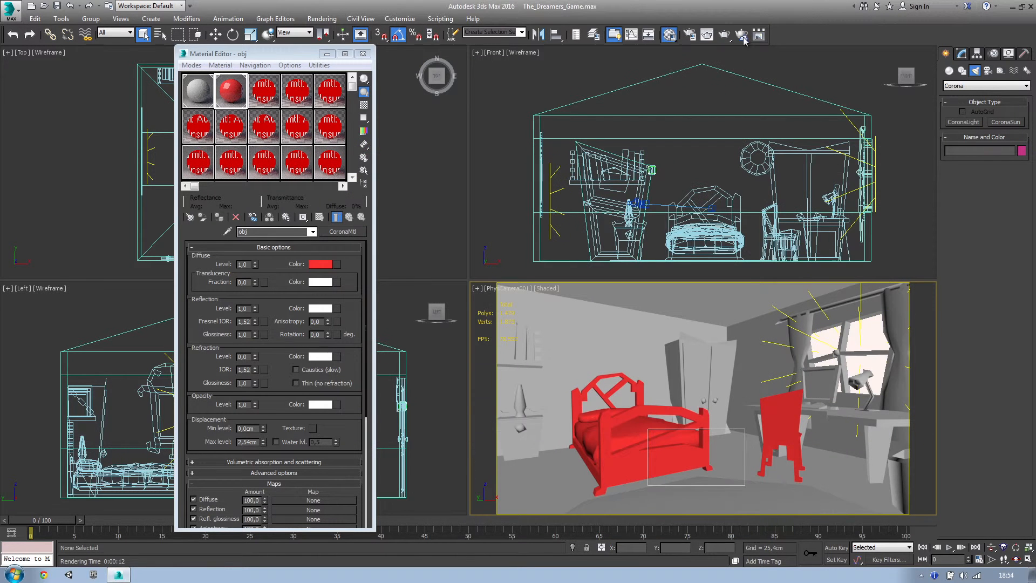
Step: Enlarge the render region so it covers the whole bed, and close the rendered frame window
click(708, 36)
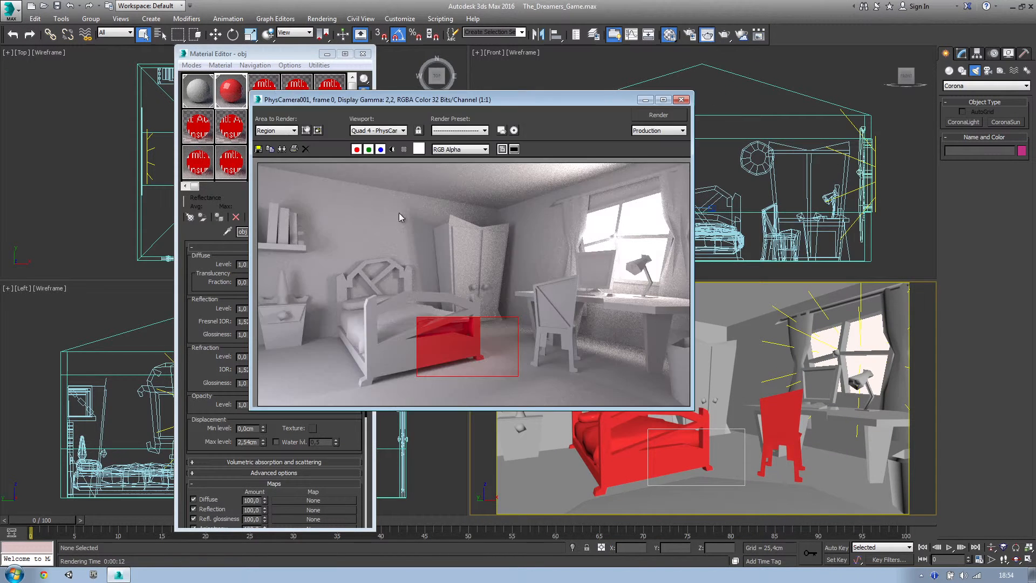
click(306, 130)
drag(417, 316, 310, 252)
drag(519, 376, 497, 387)
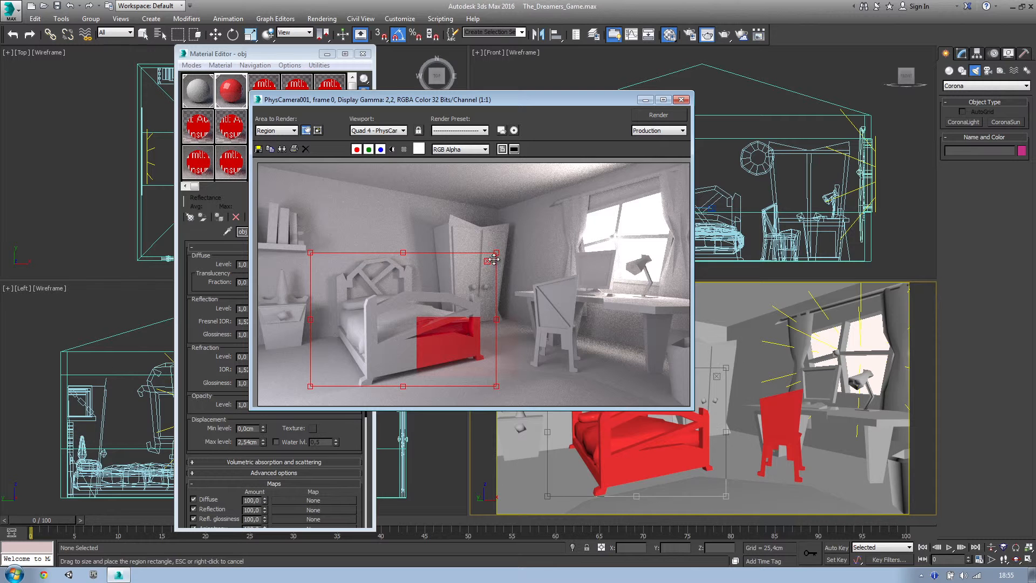
click(681, 99)
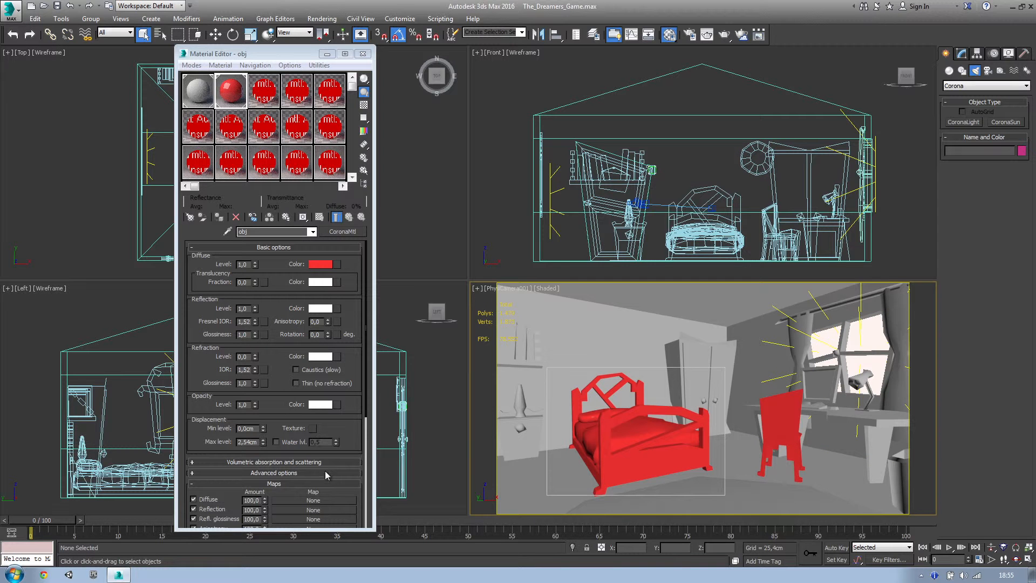
Step: Look through the obj material's Advanced options, Maps, and Volumetric absorption and scattering settings
click(286, 473)
drag(286, 473, 281, 421)
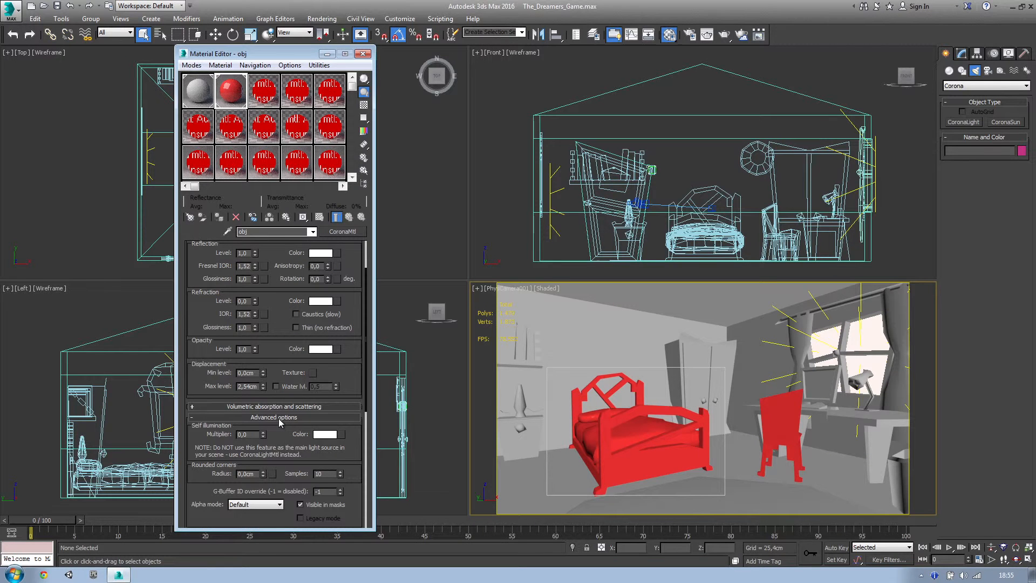
drag(211, 490, 204, 424)
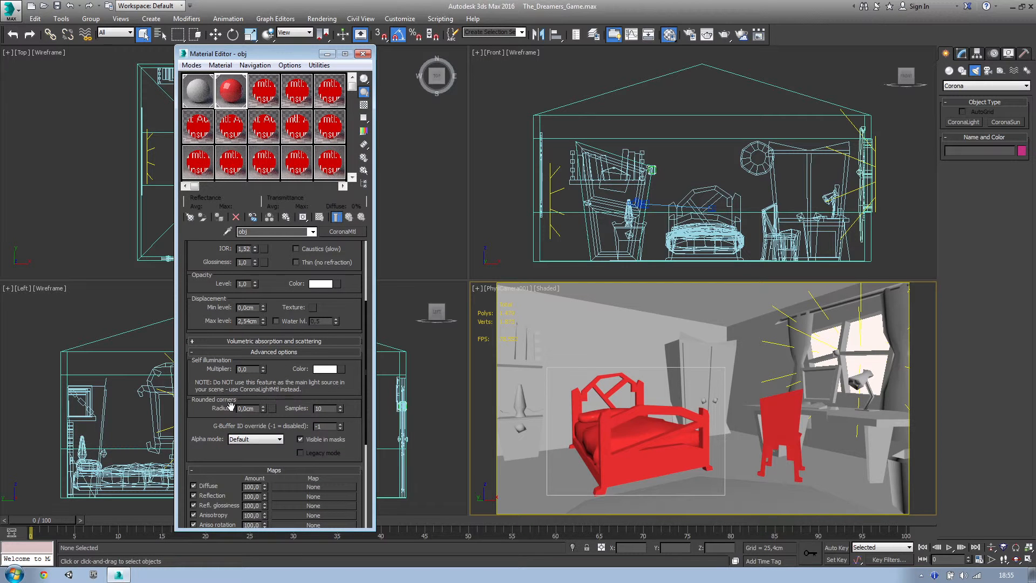
click(260, 352)
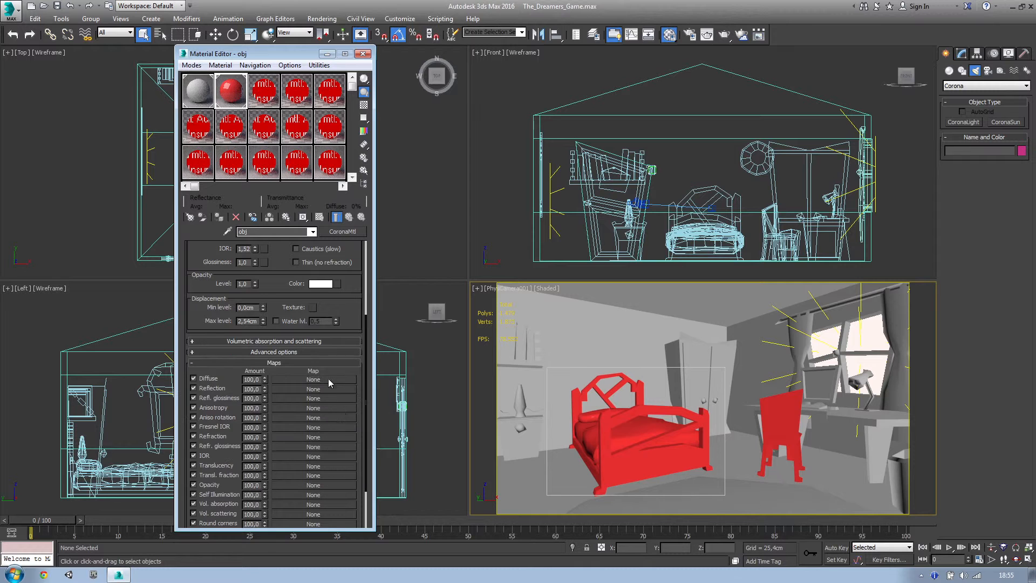
click(292, 342)
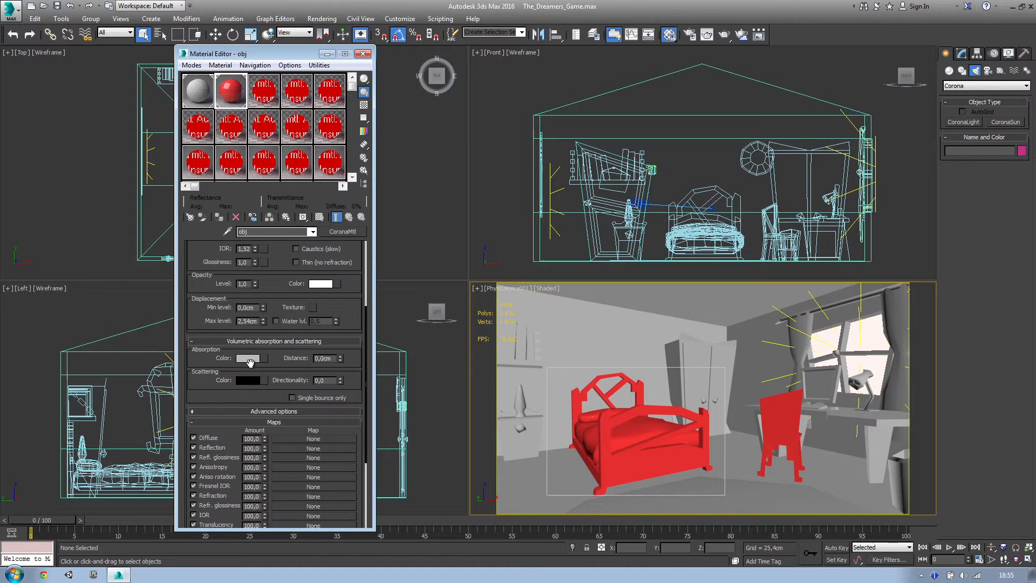
drag(351, 322, 327, 403)
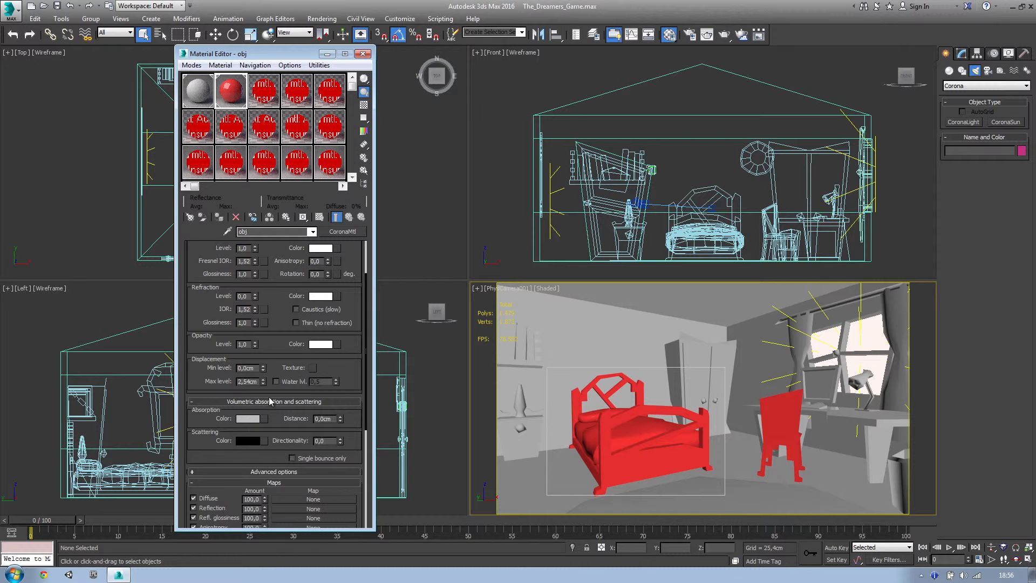
click(314, 402)
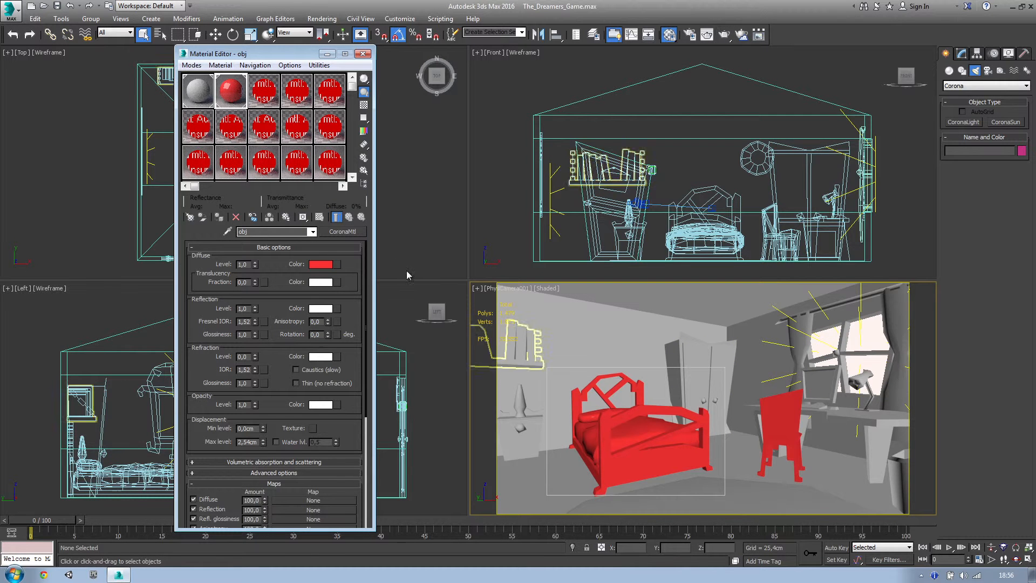
Step: Try a reflection Fresnel IOR of 1000 on the obj material
click(245, 323)
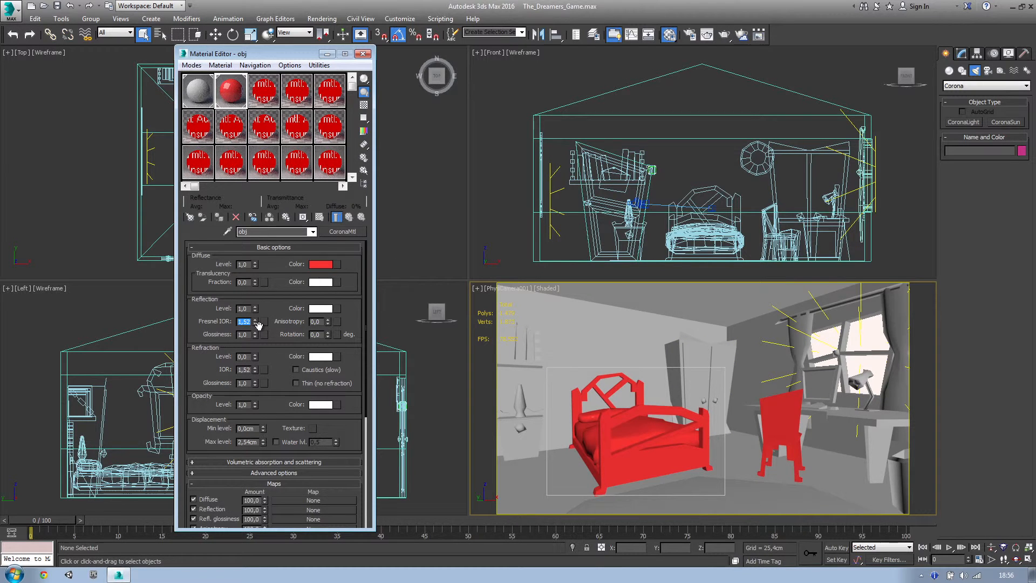
key(Return)
text(1)
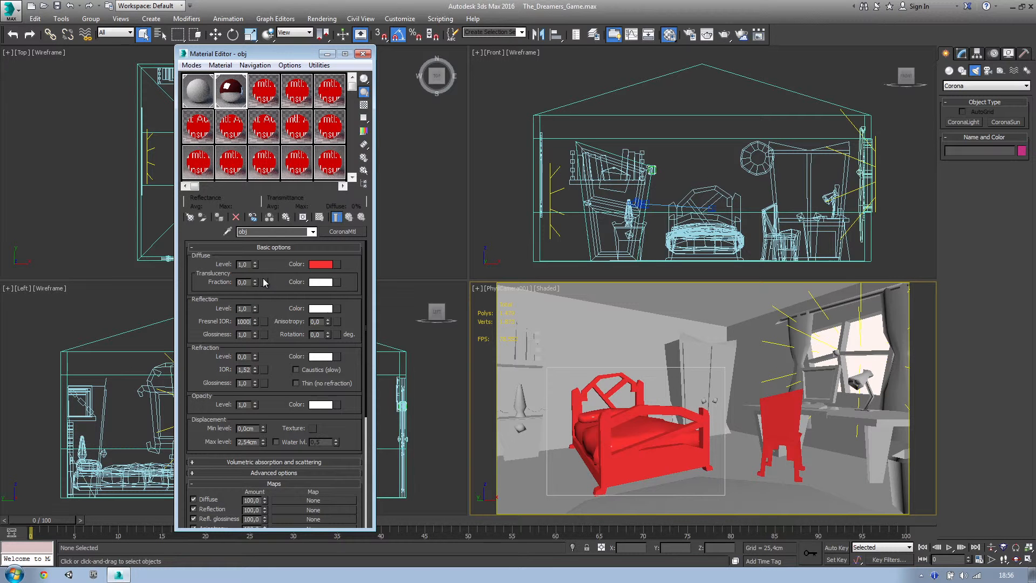
text(000)
key(Return)
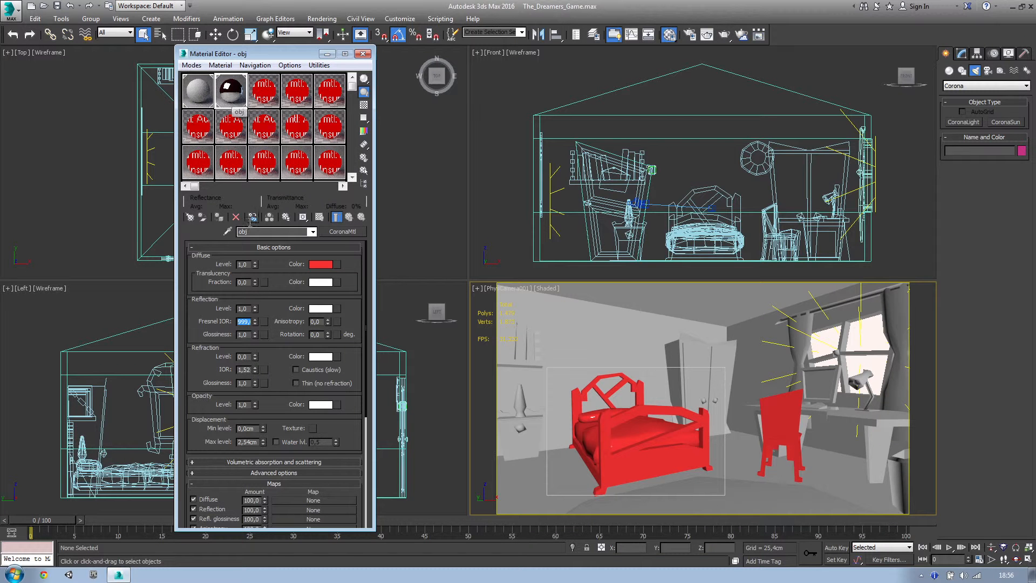
Step: Set the obj material's Fresnel IOR to 2, and render the bed region and inspect its reflections
text(2)
key(Return)
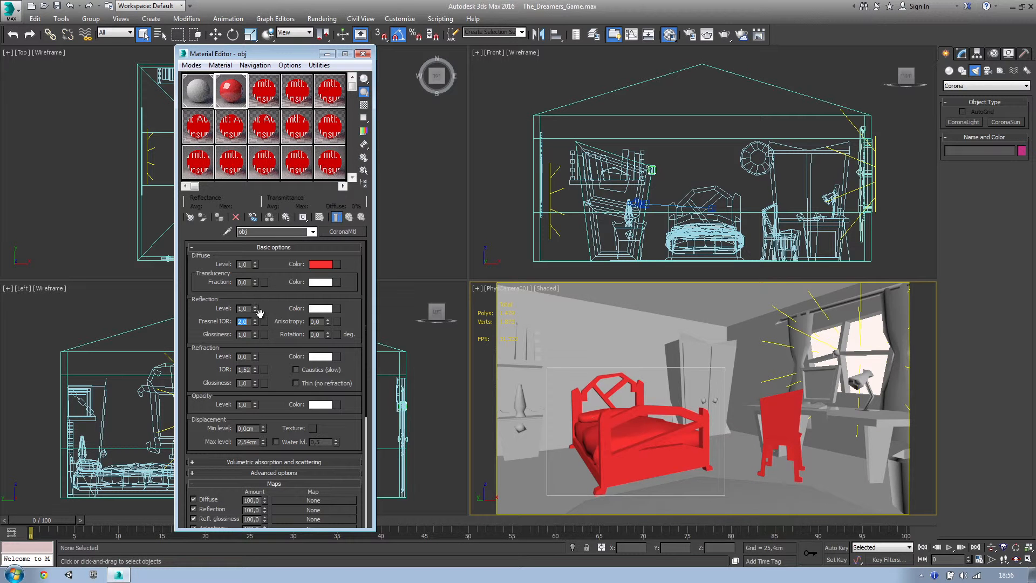
click(725, 35)
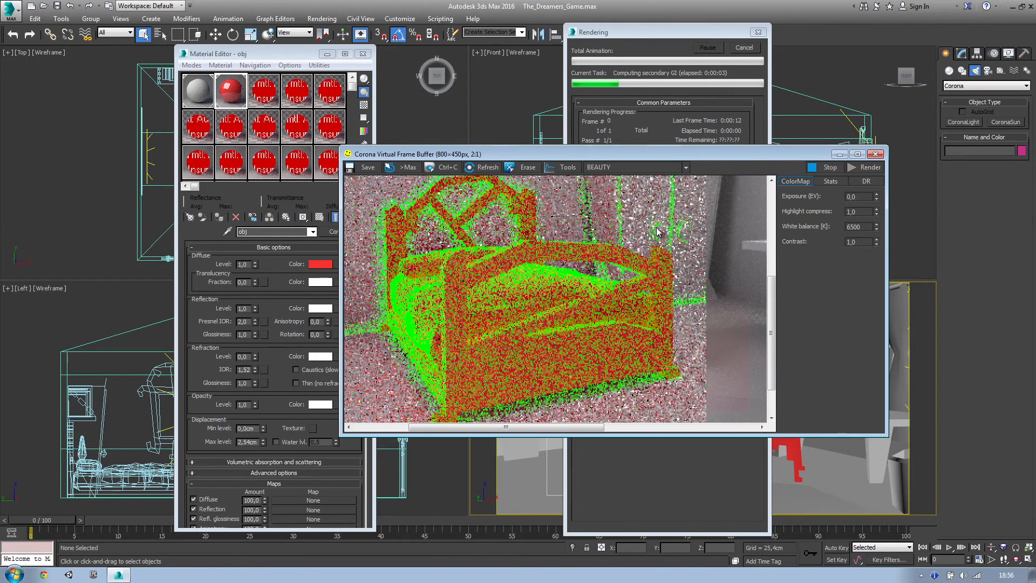
middle_drag(613, 254, 670, 280)
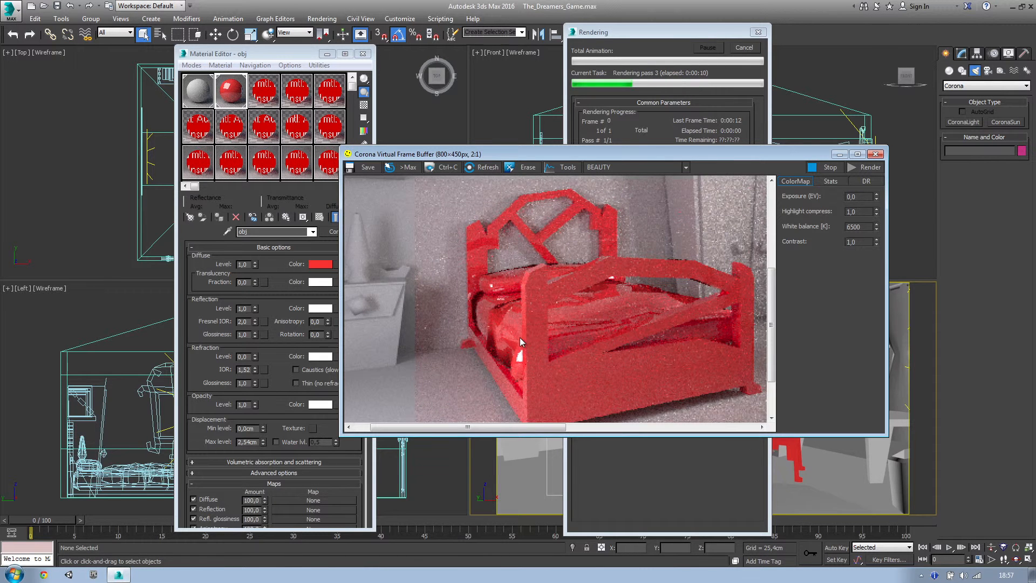
scroll(534, 342, up, 1)
scroll(542, 349, down, 1)
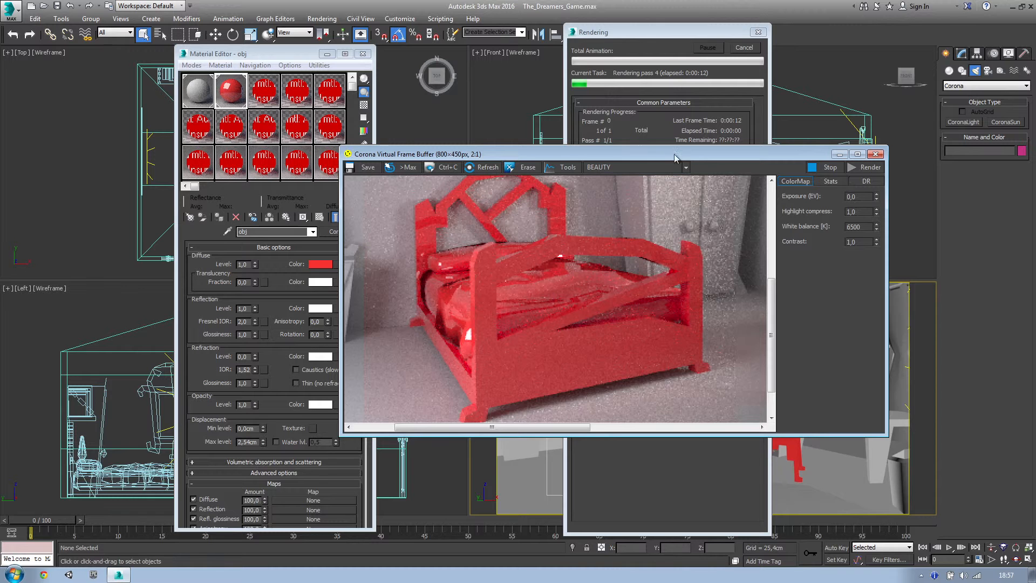
drag(672, 161, 745, 182)
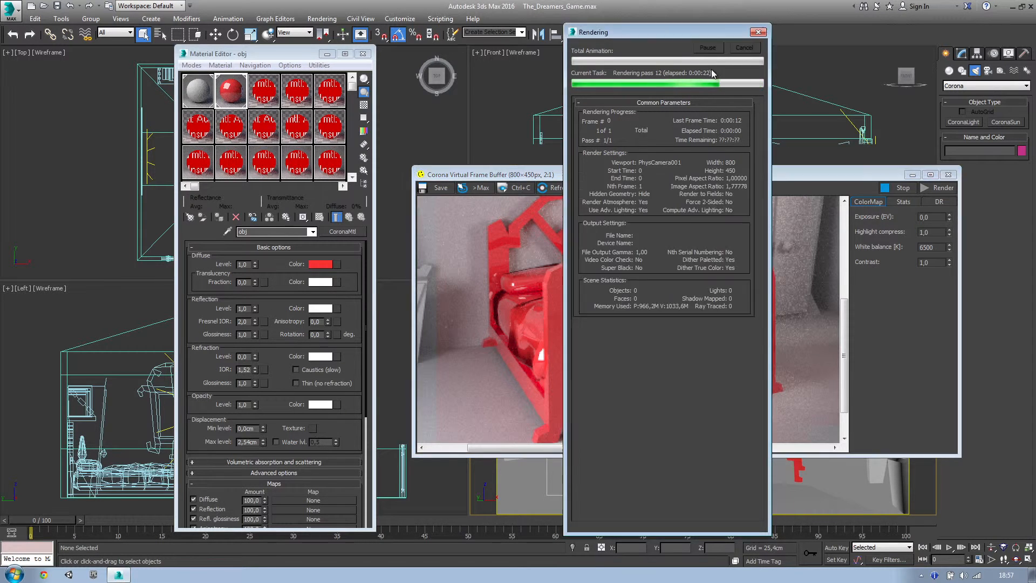
Step: Set the obj material's reflection glossiness to 0.5, and render the bed region, inspect its reflections and stop the render
double_click(246, 335)
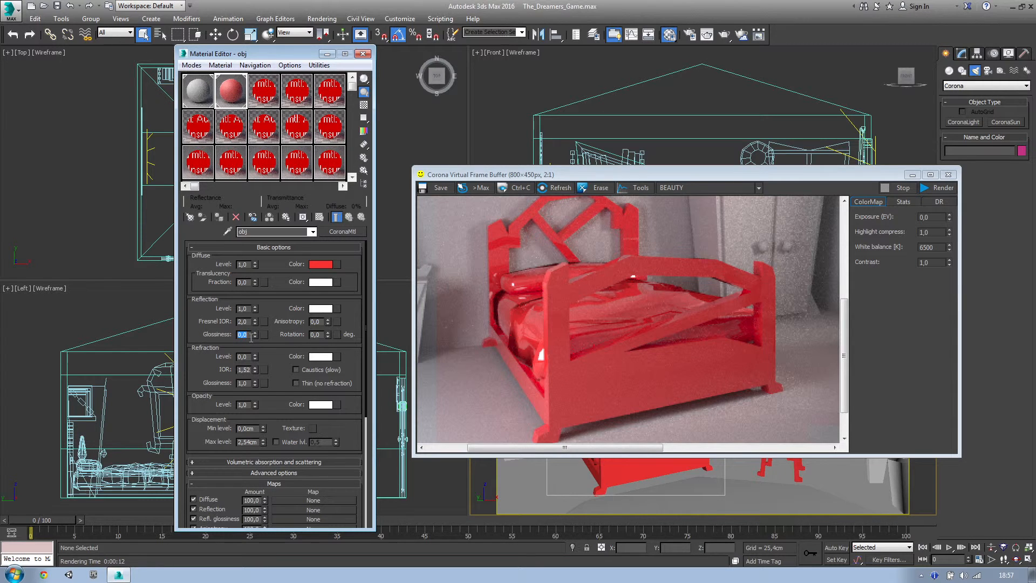
key(Return)
click(939, 188)
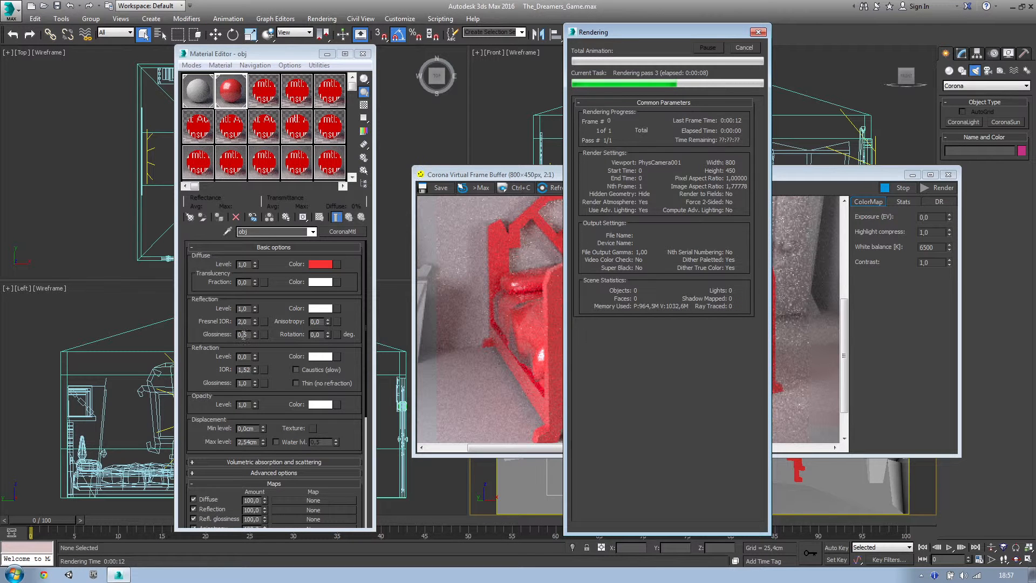
click(477, 294)
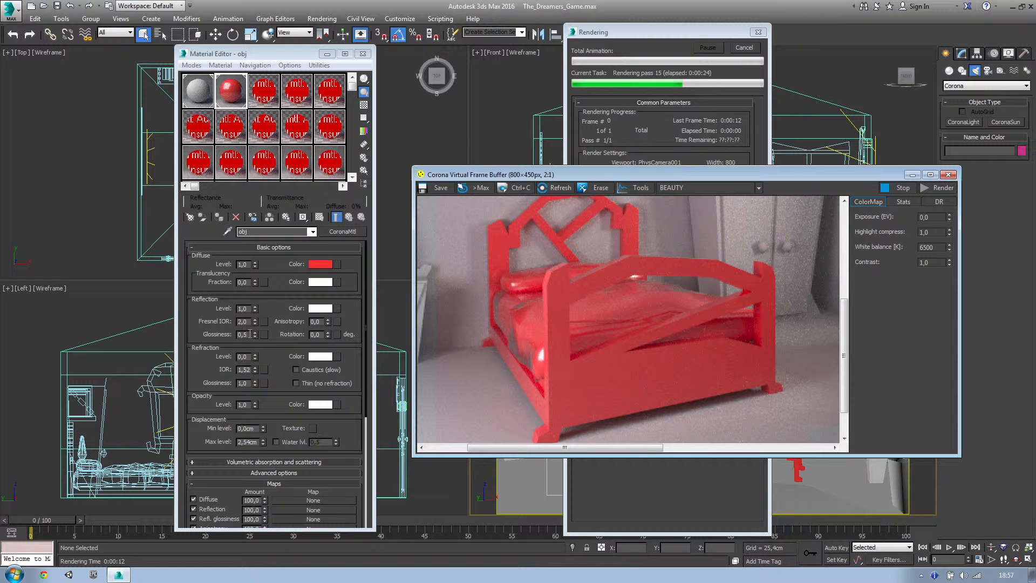
scroll(672, 361, up, 2)
drag(637, 362, 641, 344)
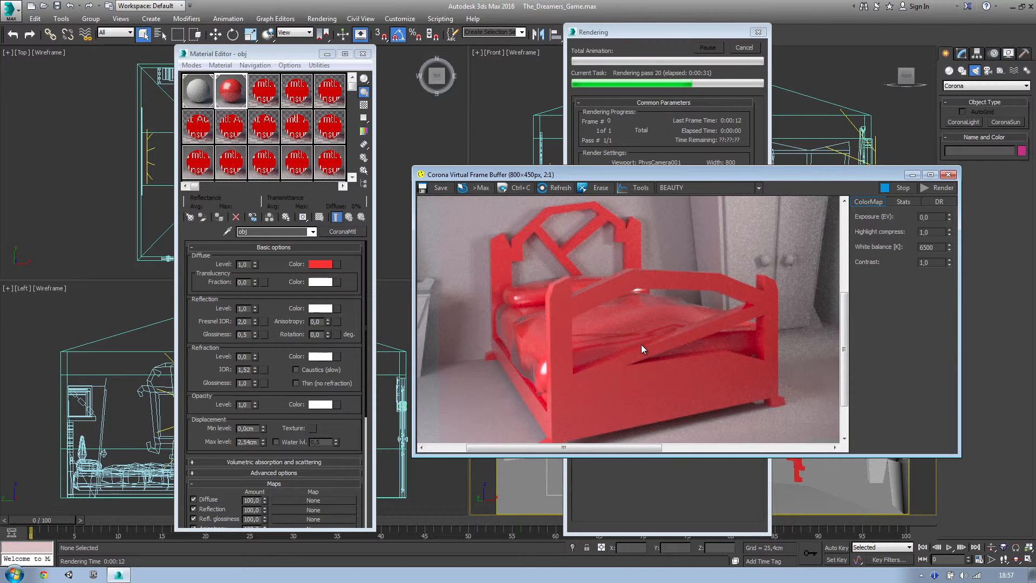
click(900, 190)
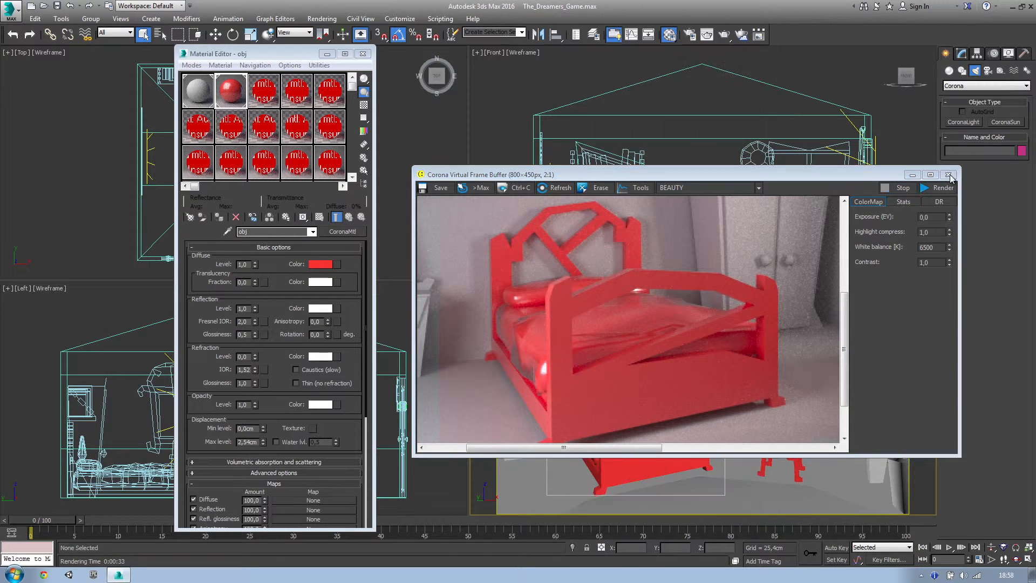
Step: Switch the obj material from reflection to refraction: reflection level 0, reflection glossiness 1.0, refraction level 1.0 and Caustics enabled
right_click(255, 333)
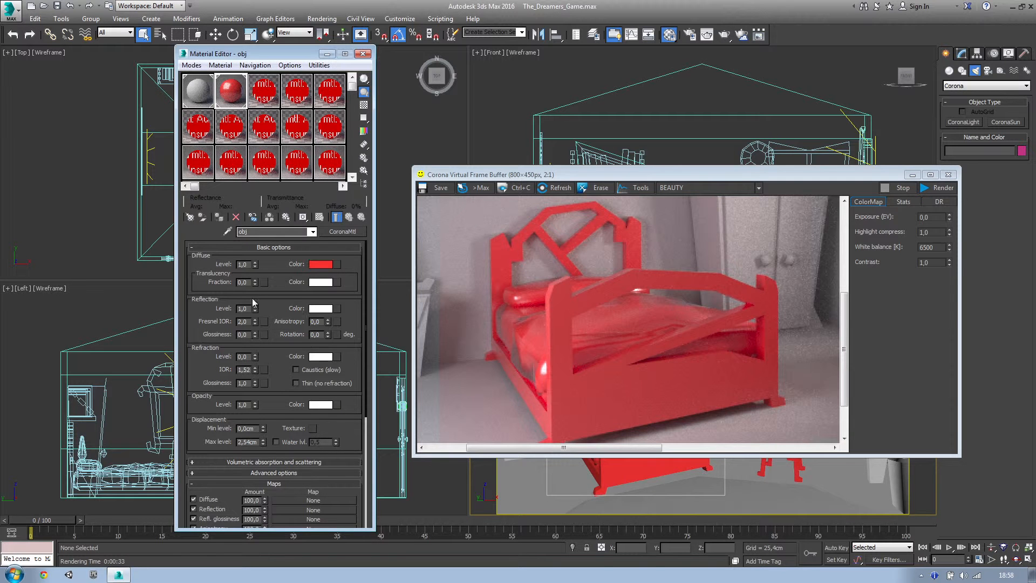
right_click(255, 309)
text(1)
key(Return)
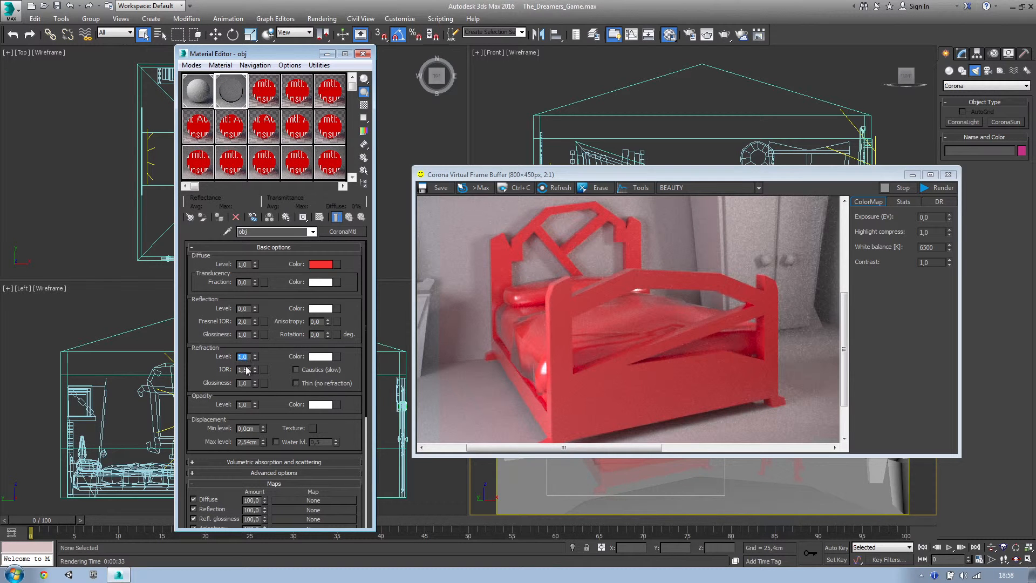
click(319, 370)
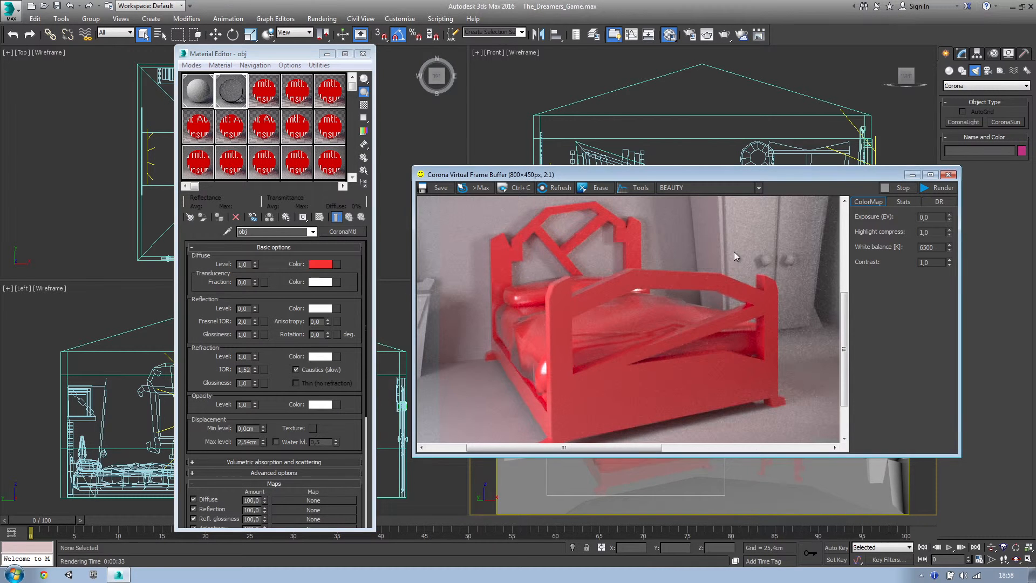
Step: Render the bed region with the refractive obj material and inspect the caustics on the bed
click(941, 188)
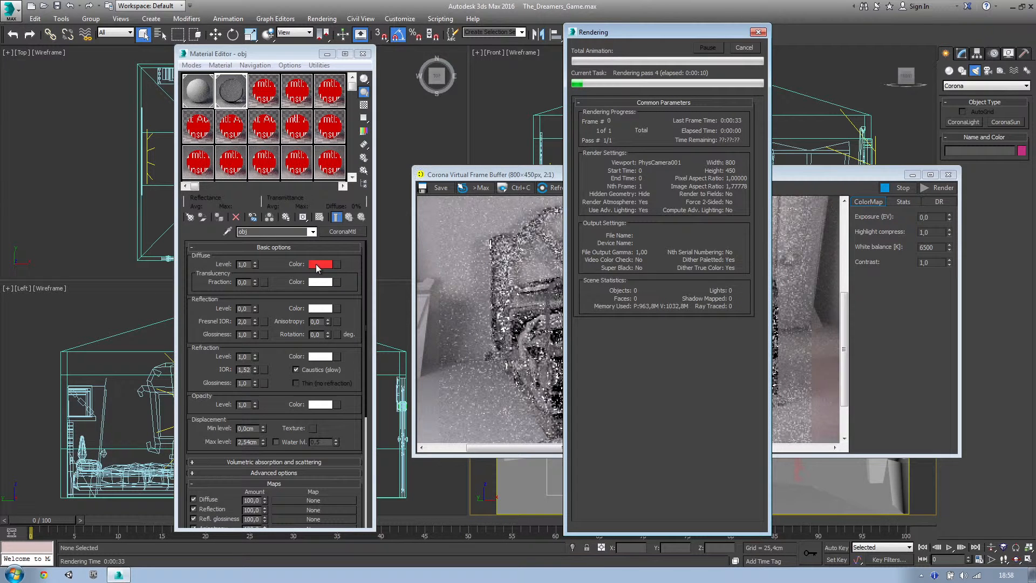
click(554, 281)
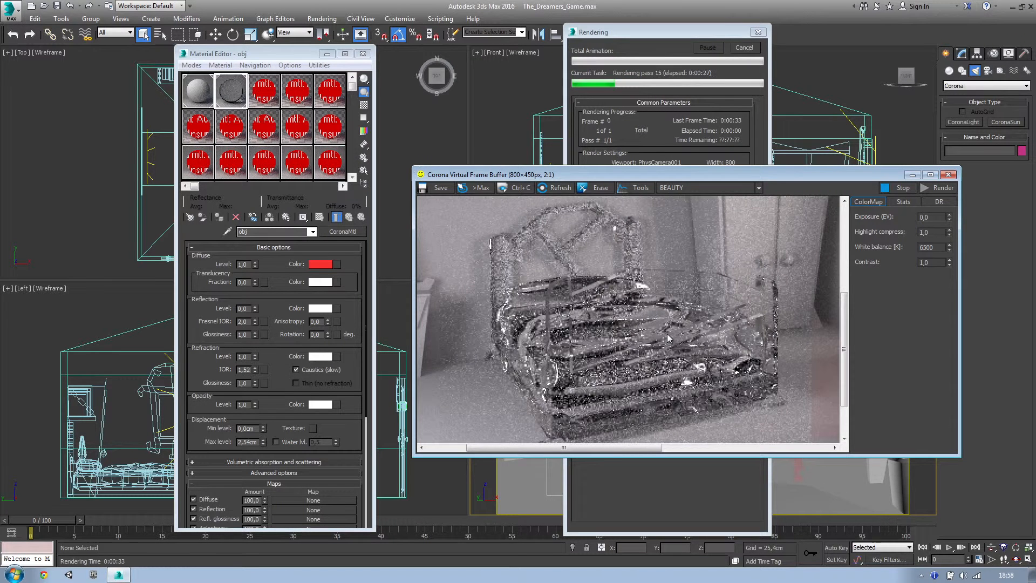
middle_drag(662, 344, 671, 320)
scroll(611, 340, down, 1)
scroll(615, 357, up, 1)
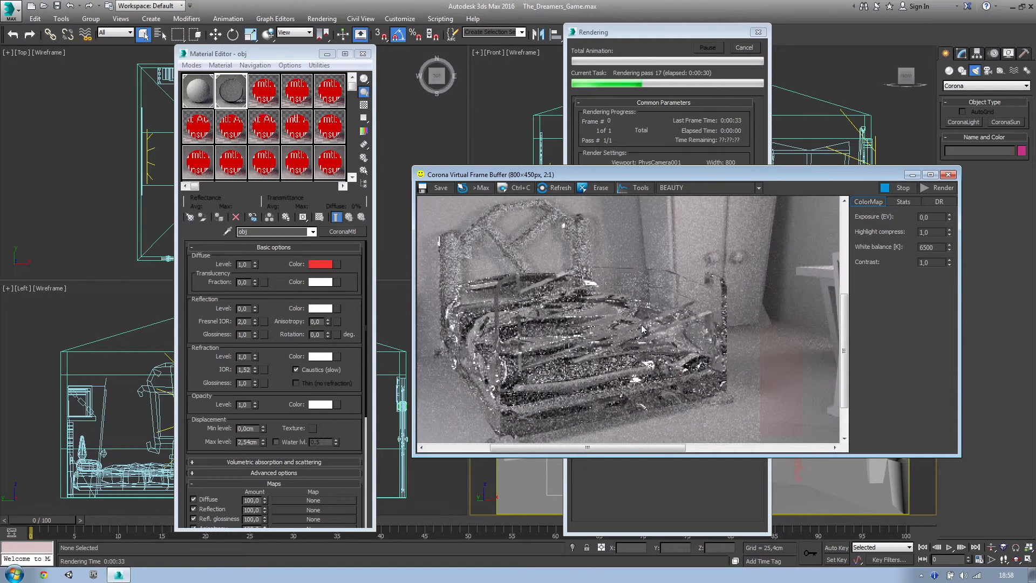
middle_drag(451, 284, 475, 300)
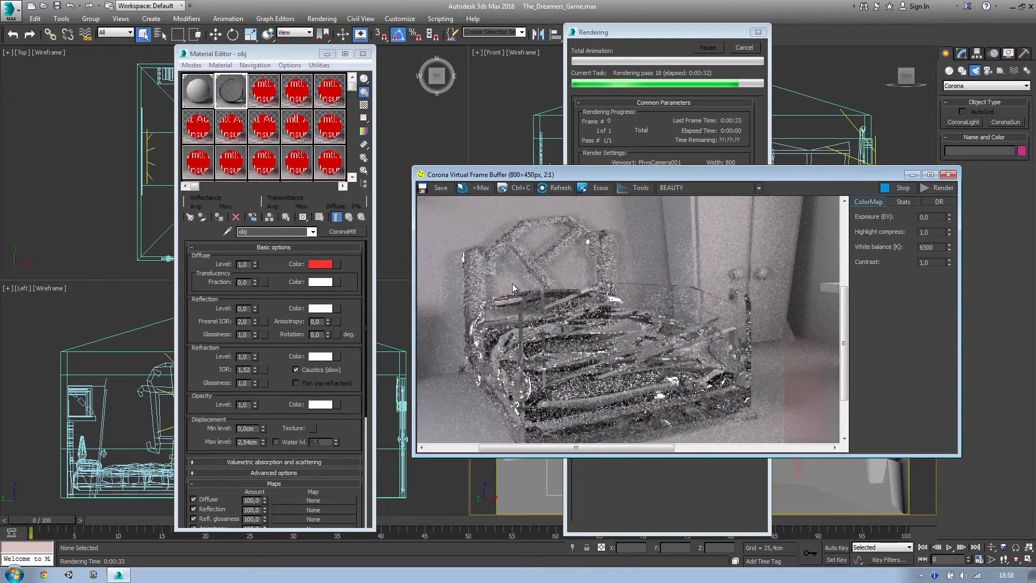
Step: Examine the refraction and noise on the headboard, mattress and footboard up close, and compare them with the whole room render
middle_drag(688, 343, 684, 301)
scroll(736, 280, up, 2)
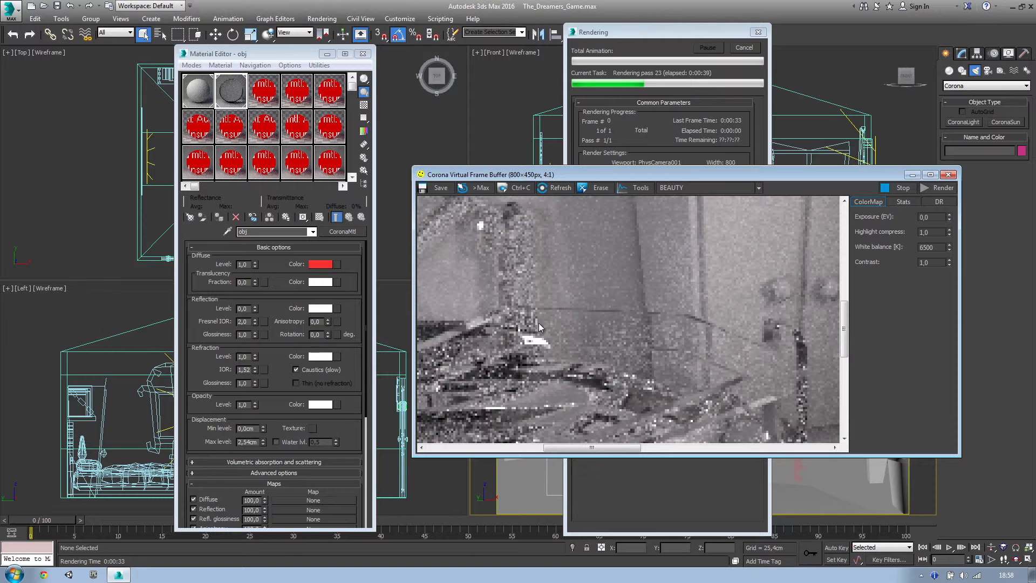
middle_drag(462, 369, 663, 352)
middle_drag(667, 408, 671, 320)
middle_drag(723, 413, 611, 324)
scroll(611, 324, down, 1)
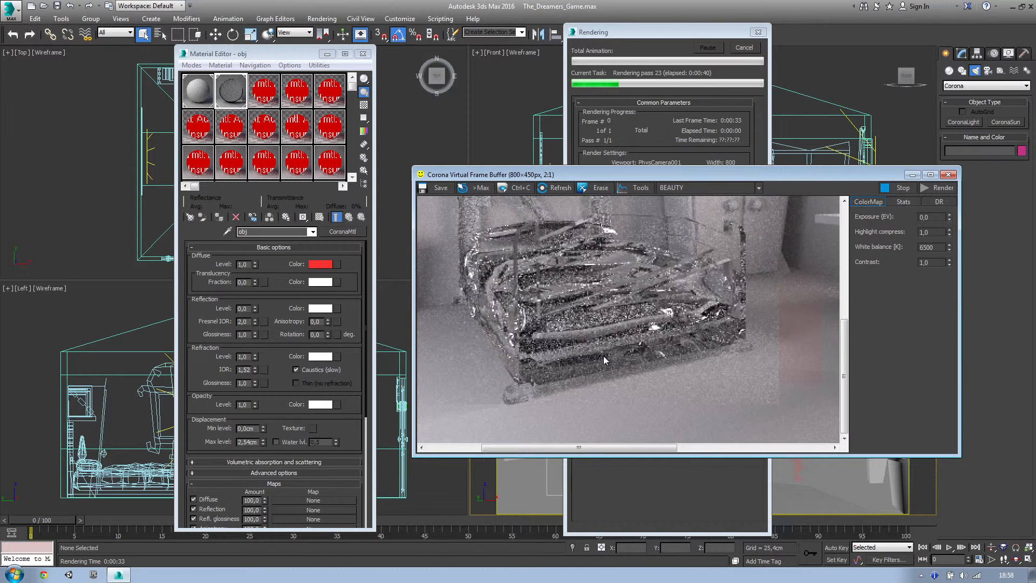
scroll(610, 331, down, 1)
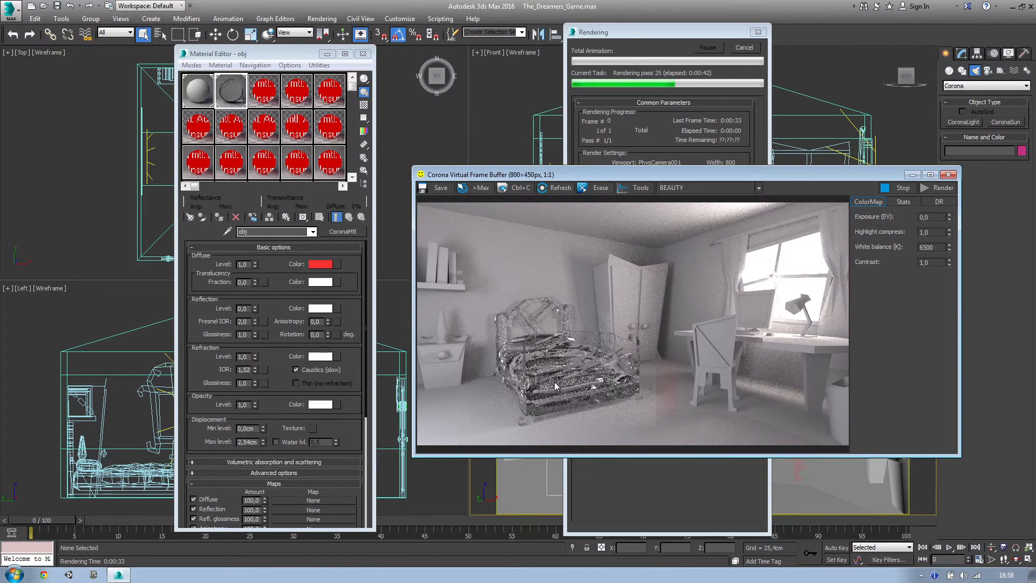
scroll(555, 381, up, 1)
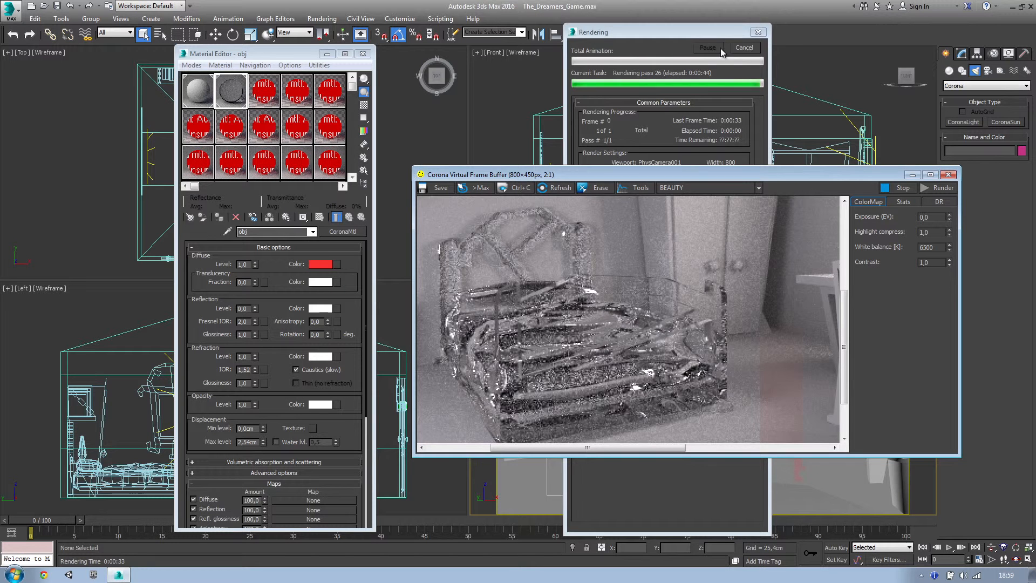
Step: Stop the render and reset the obj material's refraction level to 0
click(744, 47)
right_click(256, 359)
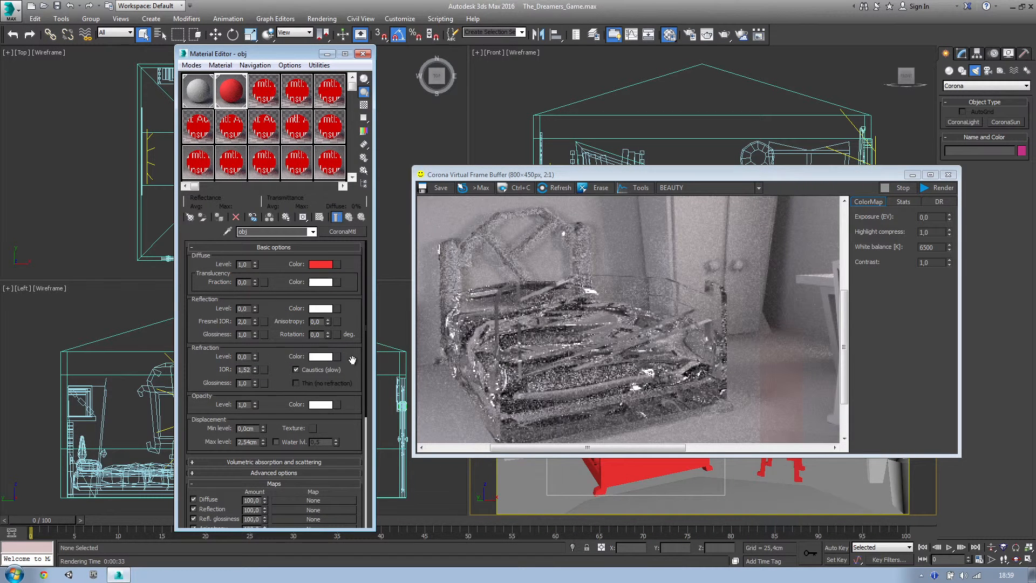
click(582, 289)
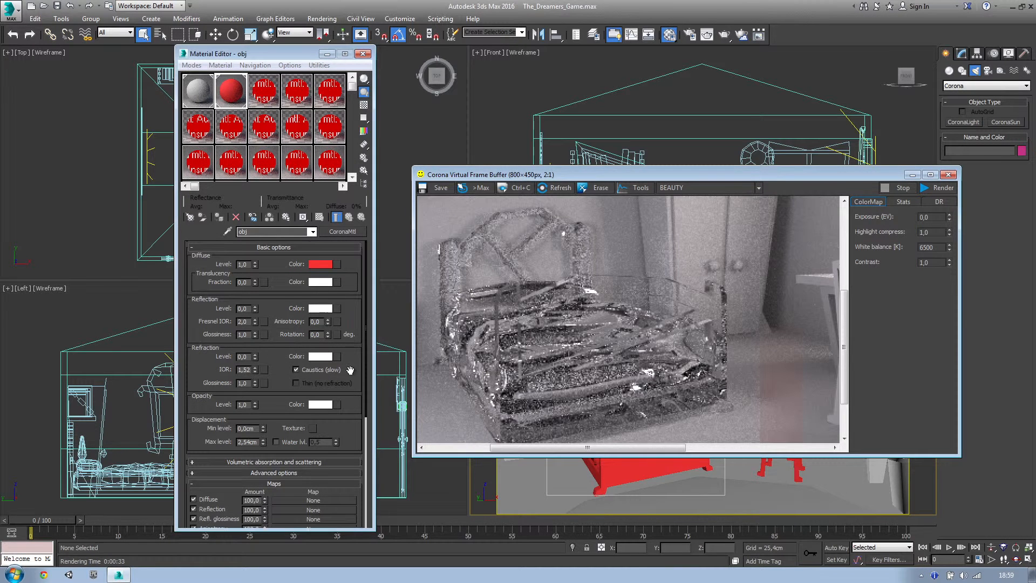
scroll(297, 308, down, 5)
scroll(347, 261, up, 5)
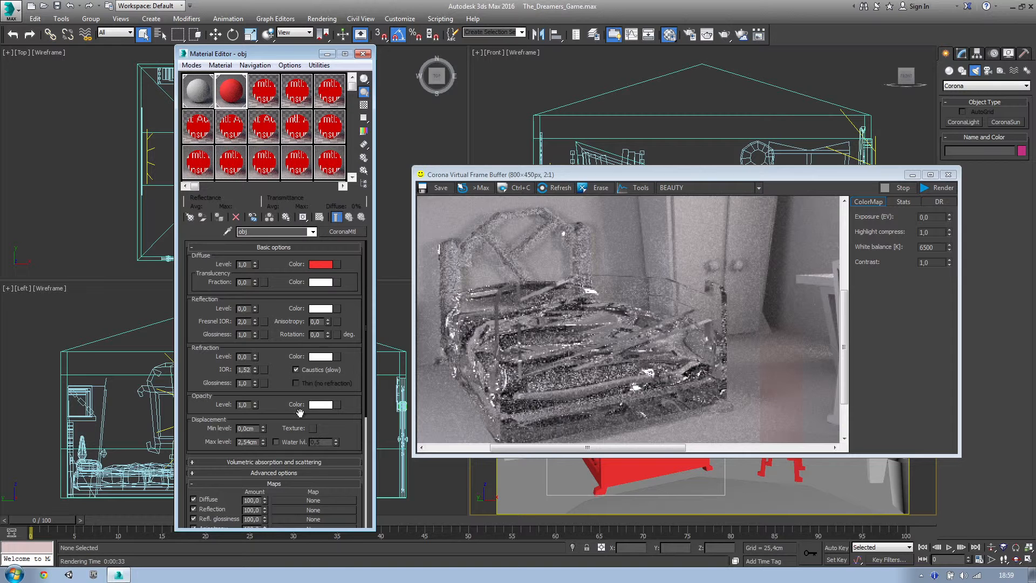
Step: Close the Corona frame buffer and the Material Editor, and make the camera view active
click(817, 203)
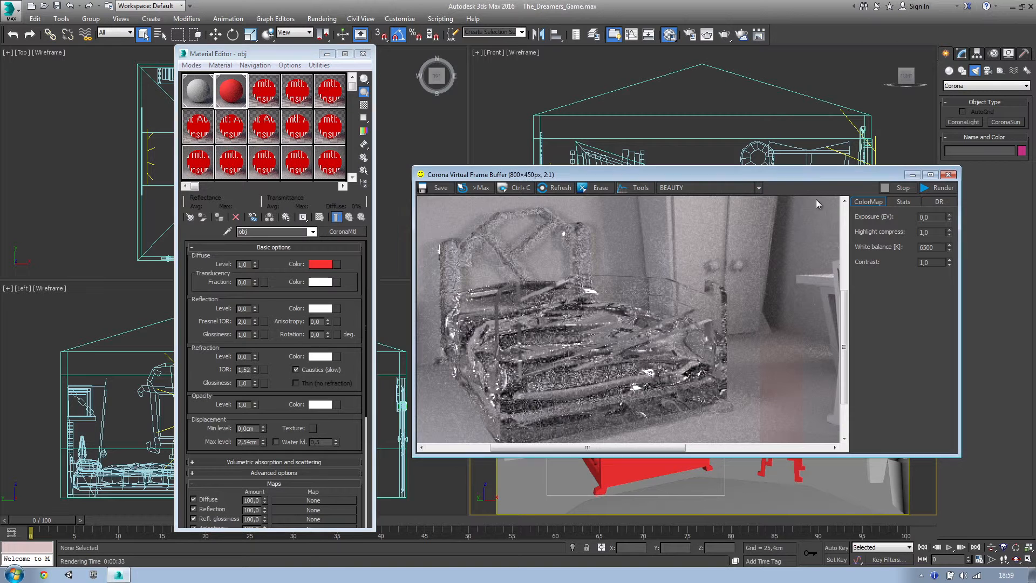
click(948, 174)
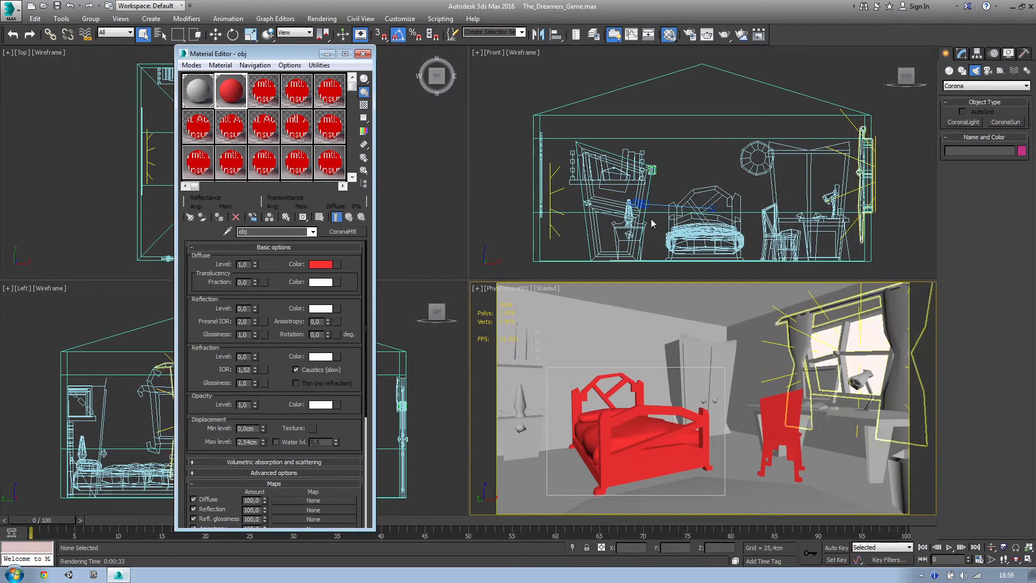
click(363, 53)
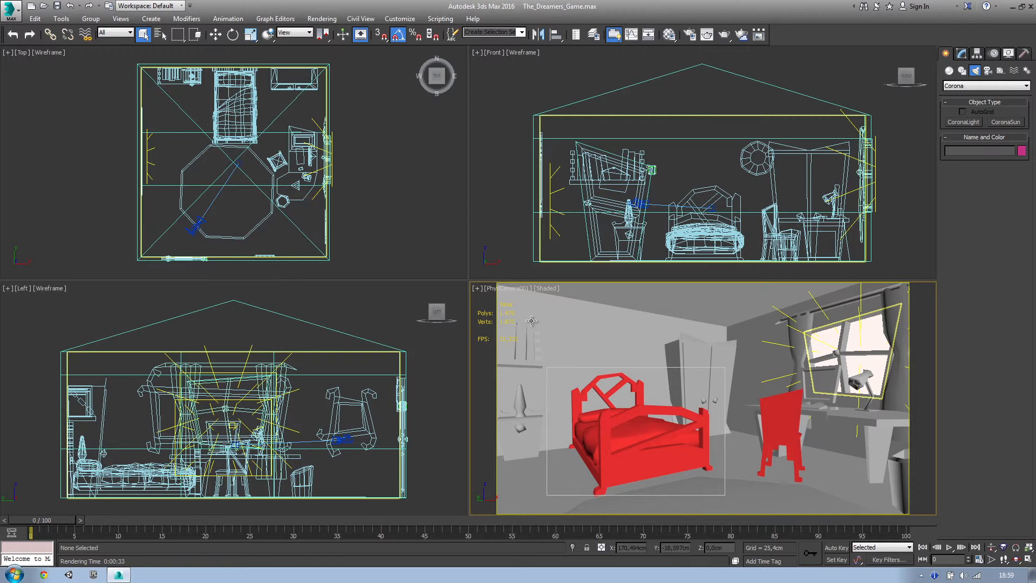
right_click(628, 314)
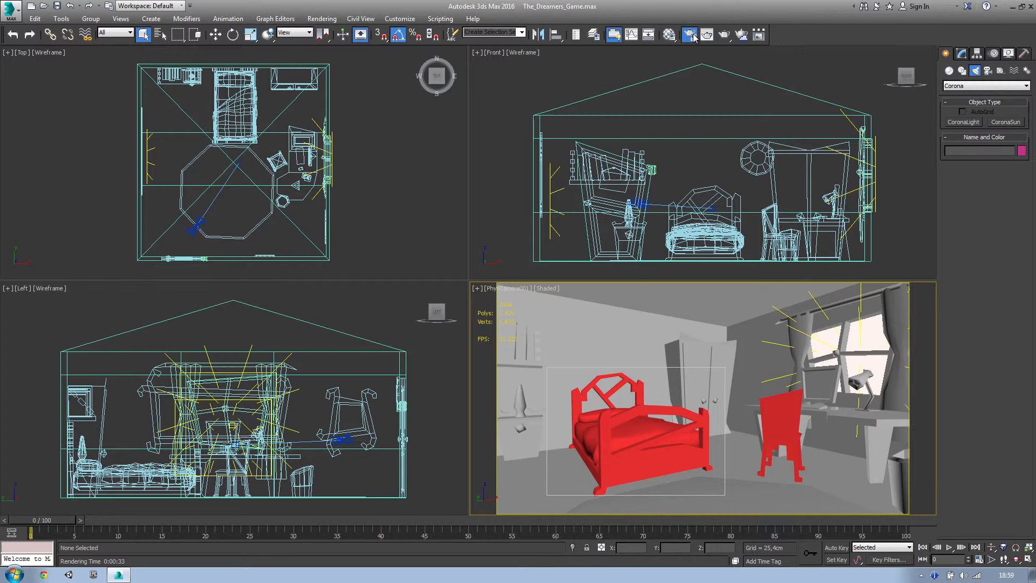
Step: Open the render setup and review the common output parameters and the Corona scene settings
click(691, 35)
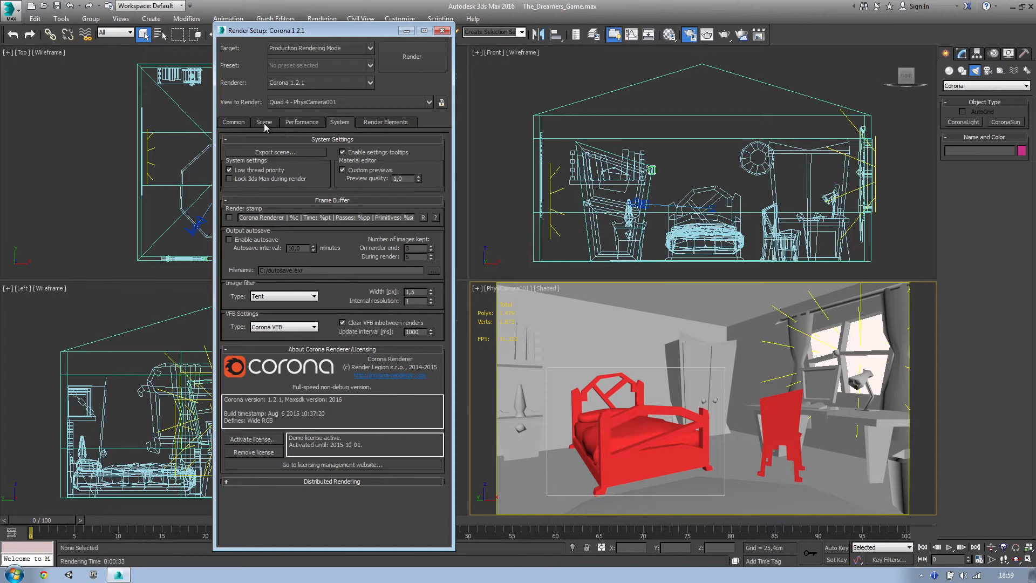
drag(355, 30, 384, 27)
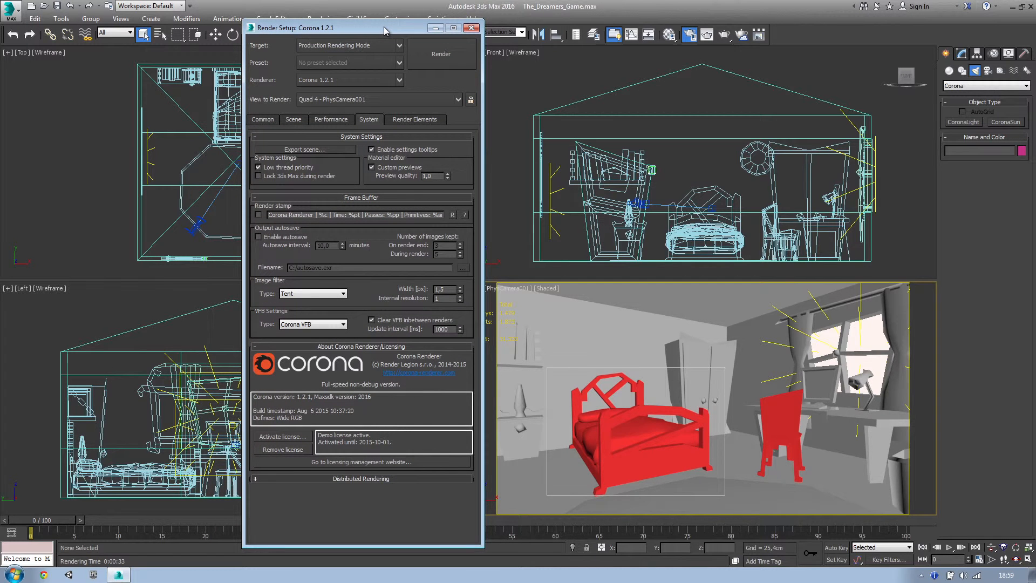
drag(379, 30, 417, 34)
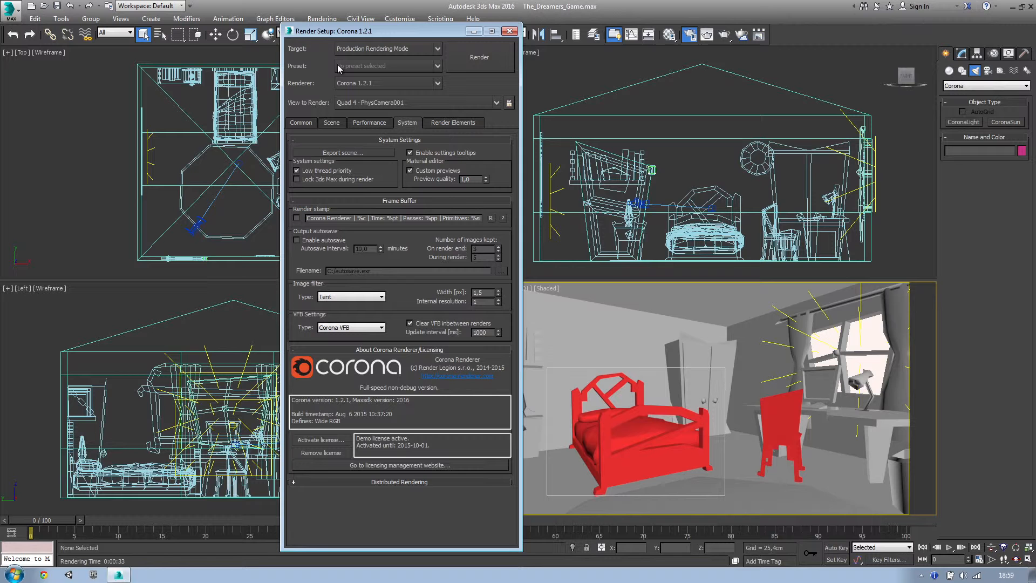
click(303, 123)
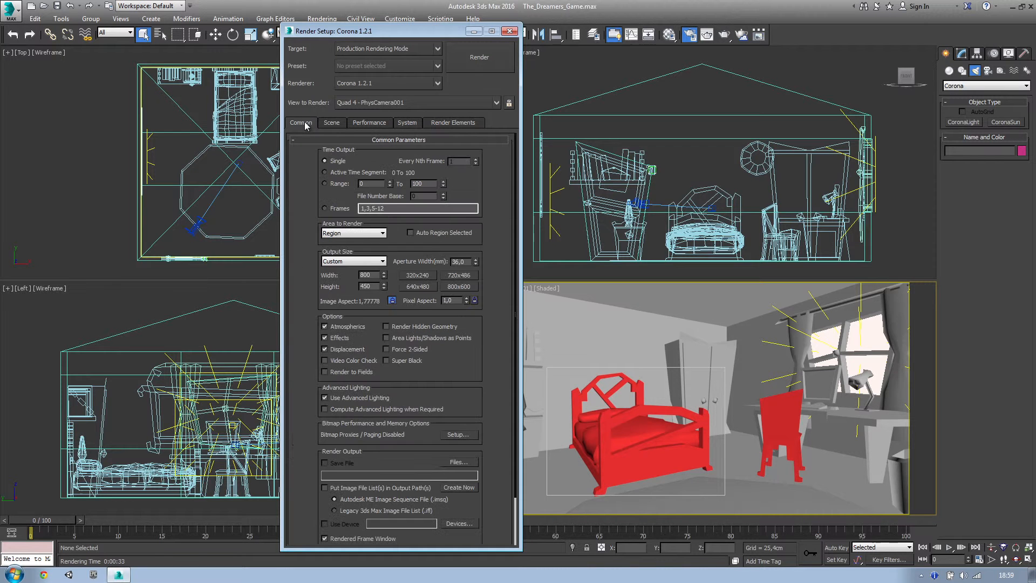
scroll(516, 235, down, 2)
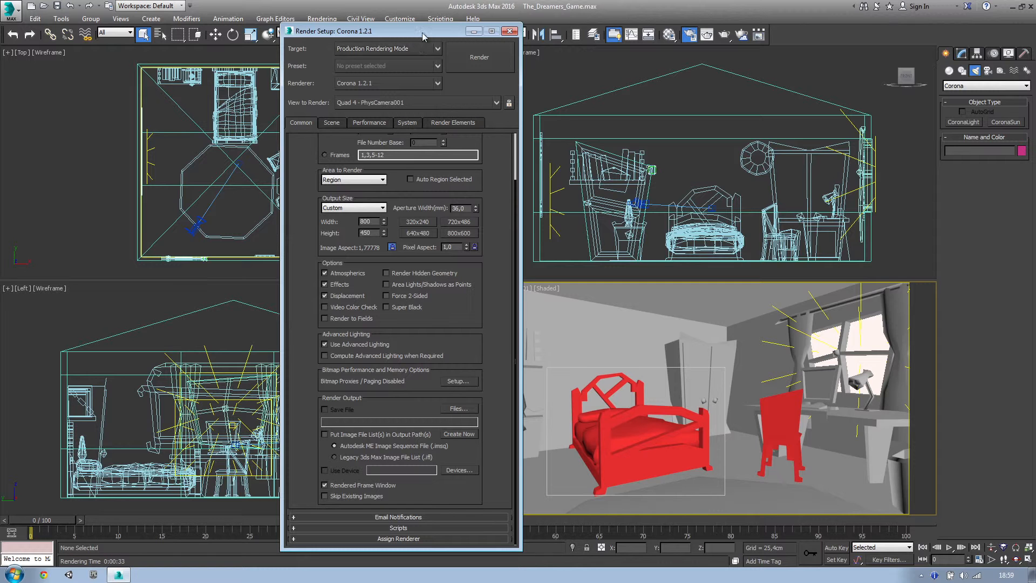
drag(423, 36, 414, 59)
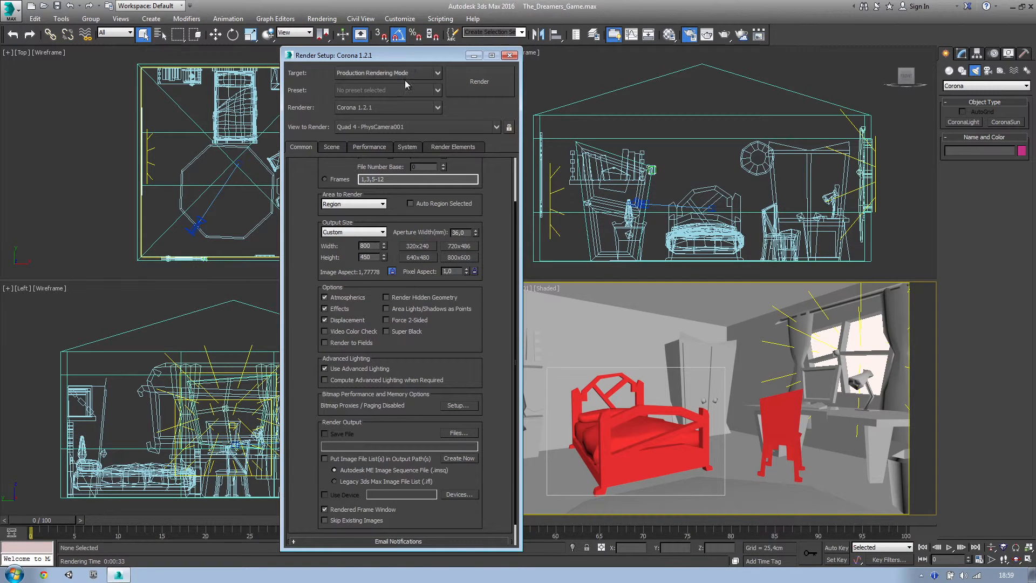
scroll(499, 229, down, 1)
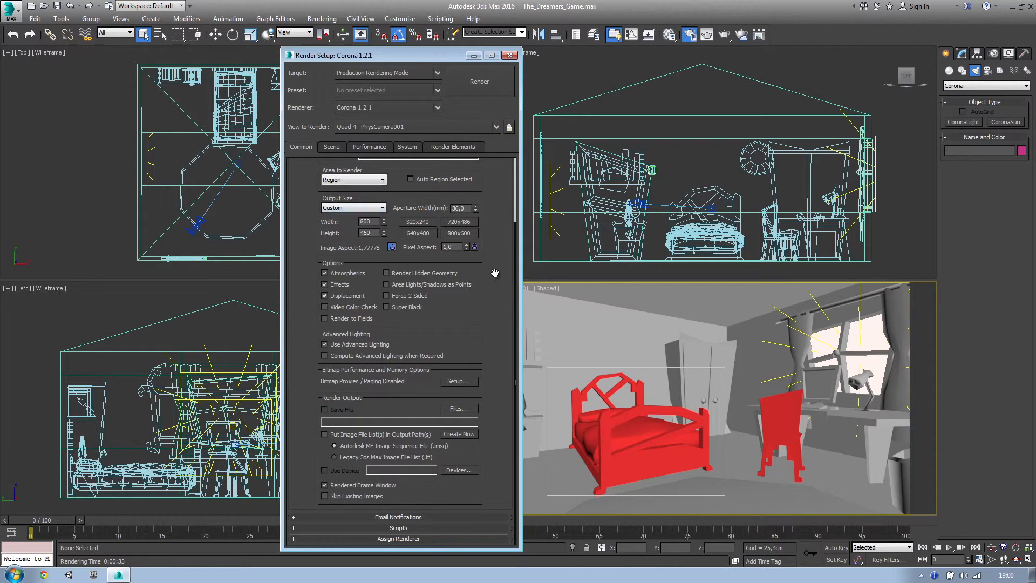
drag(498, 274, 496, 391)
click(331, 148)
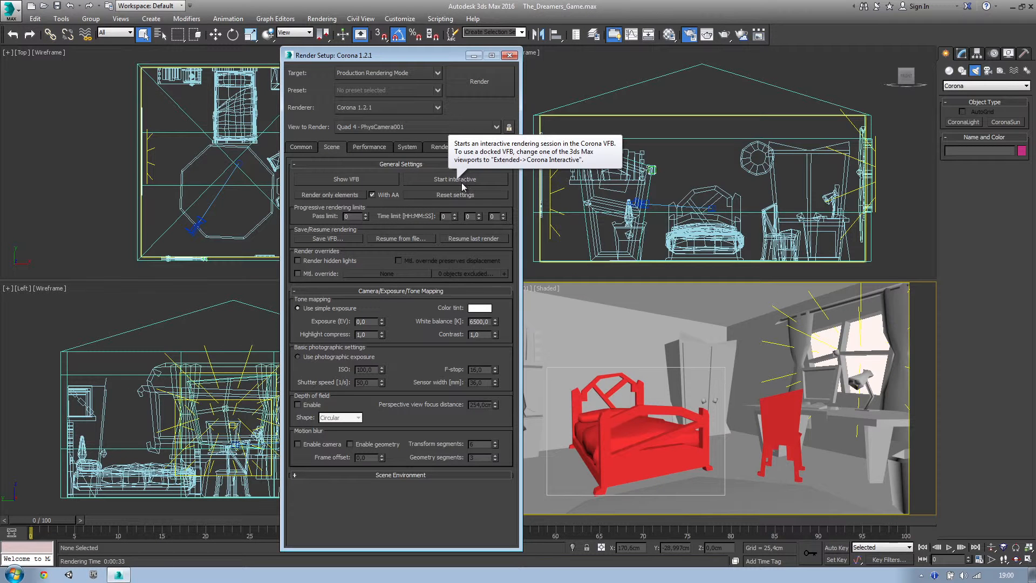
Step: Set the area to render to View in the rendered frame window and close that window
click(707, 35)
click(286, 132)
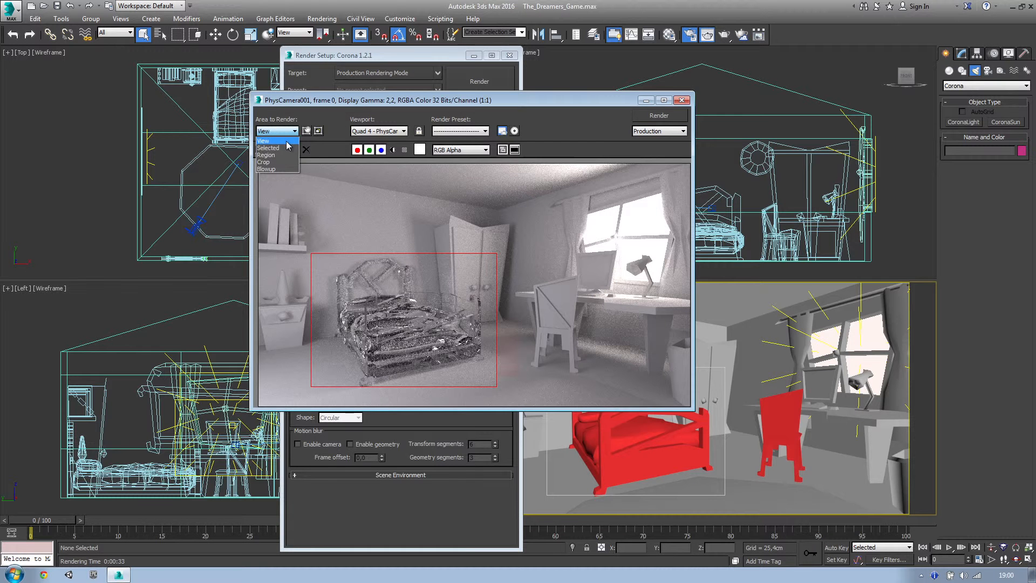
click(288, 140)
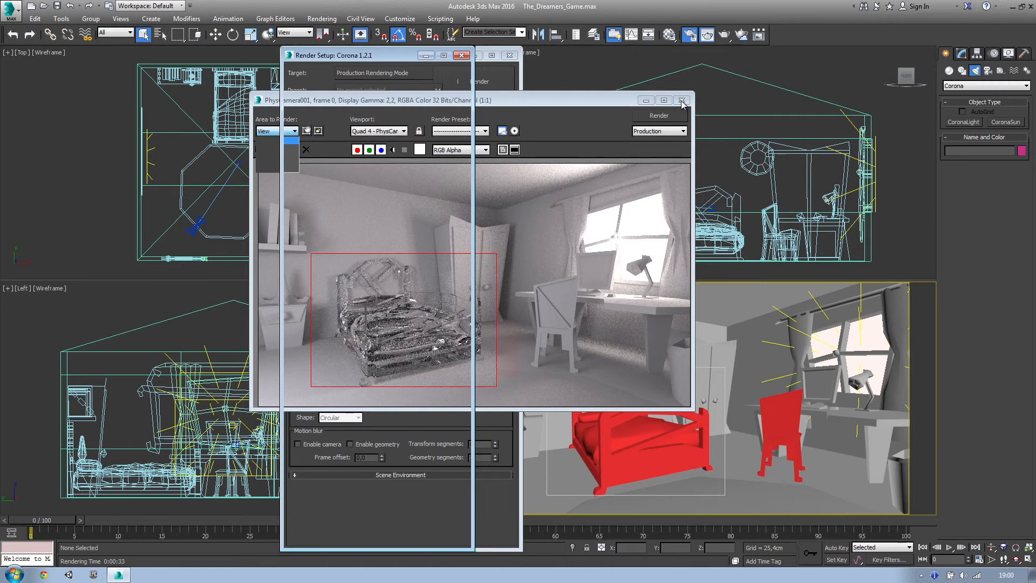
click(682, 100)
right_click(586, 405)
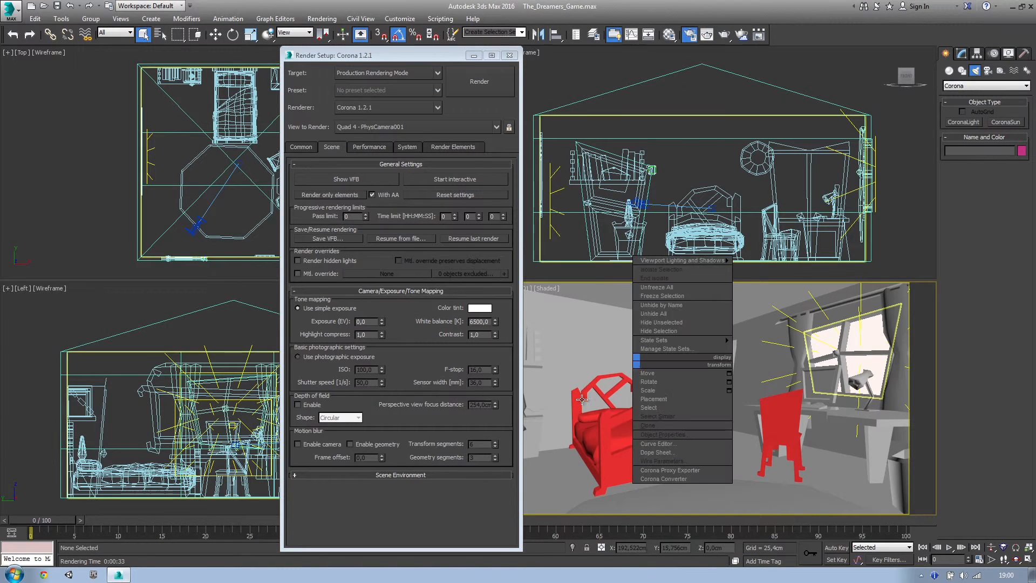
click(587, 404)
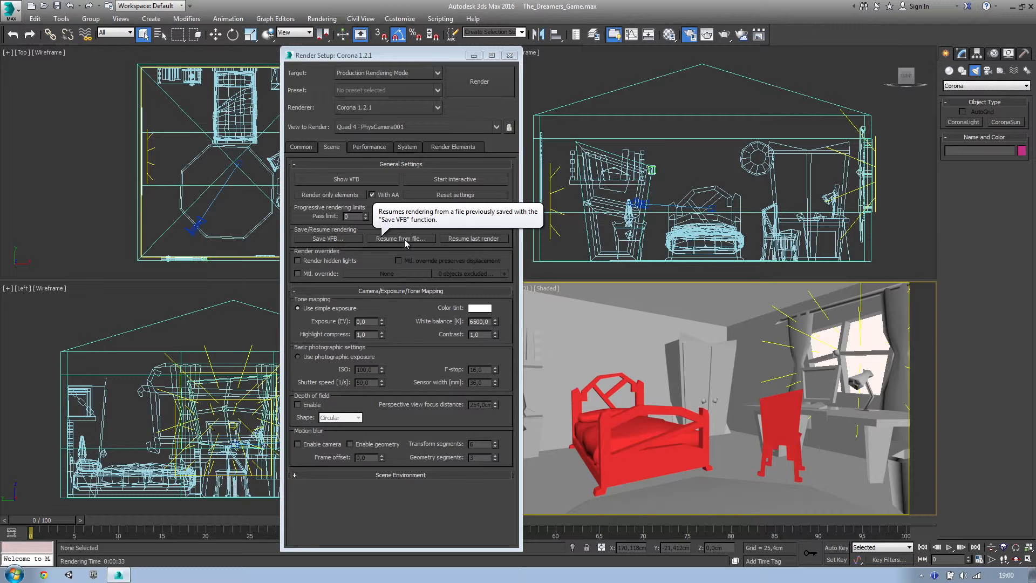
Step: Resume the last render, inspect how the bed and chair blend with the earlier passes, and stop it
click(478, 241)
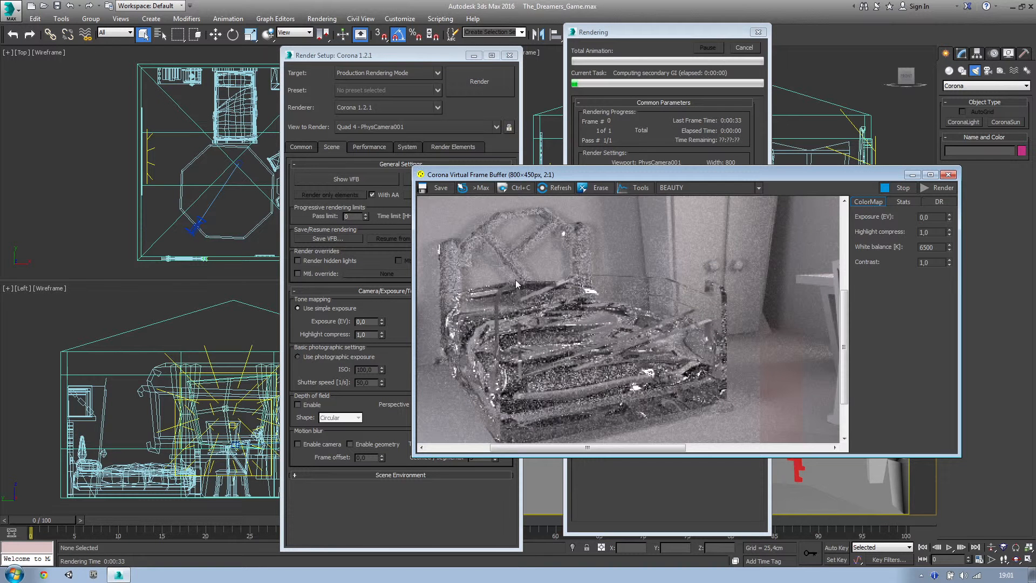
scroll(582, 335, down, 1)
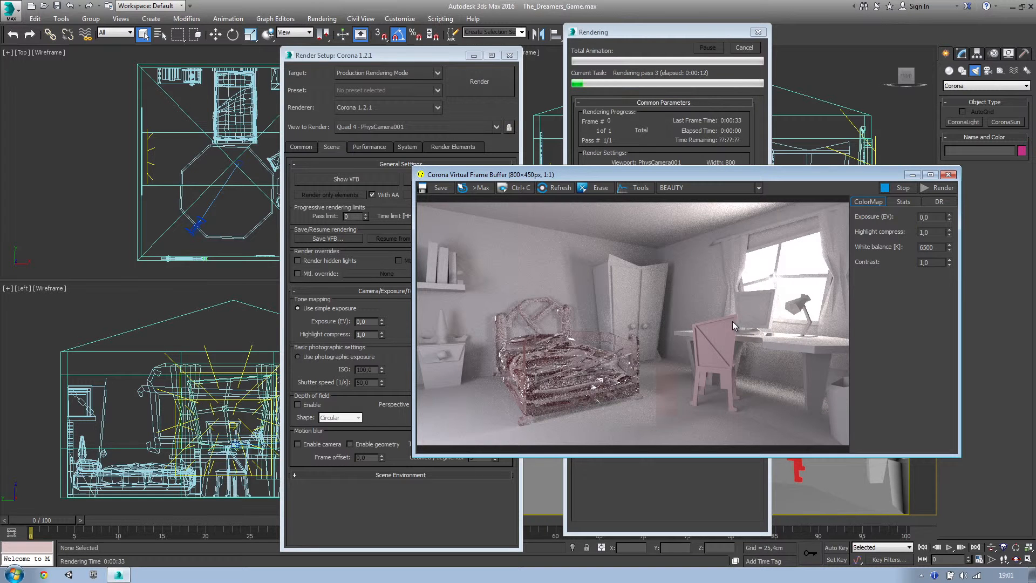
scroll(618, 354, up, 1)
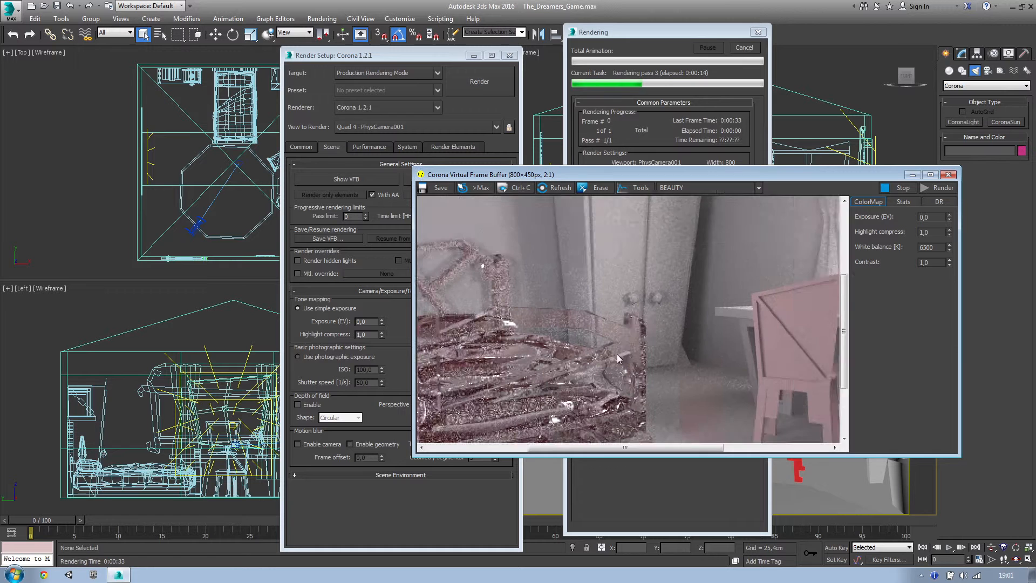
drag(668, 296, 677, 326)
scroll(676, 327, down, 1)
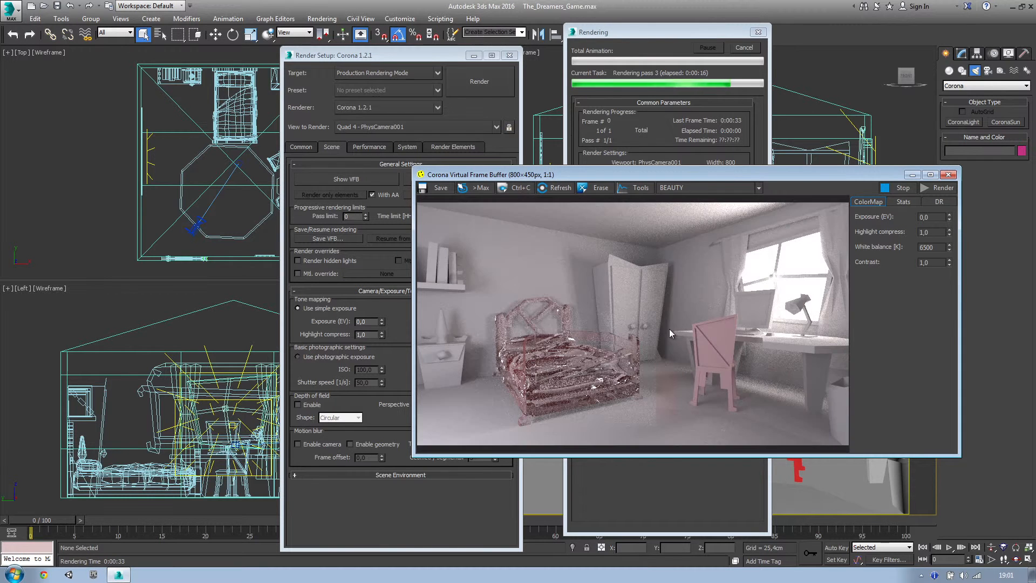
drag(734, 173, 540, 258)
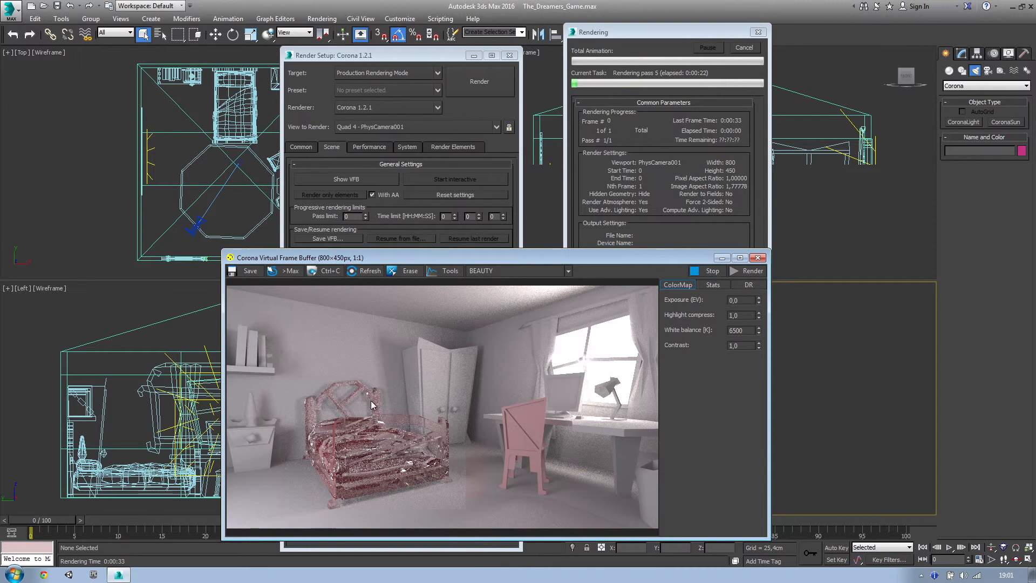
click(704, 271)
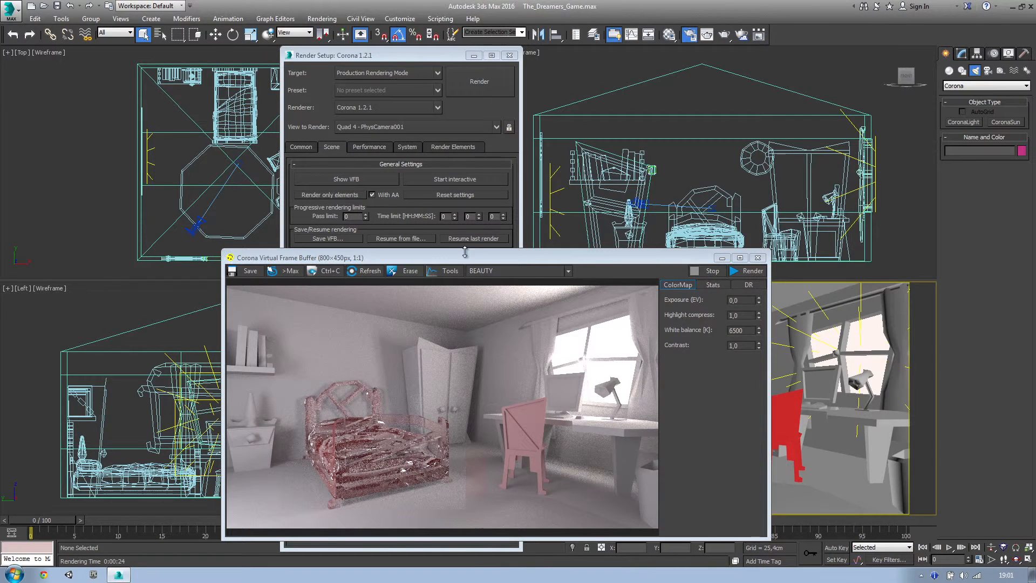
Step: Start a fresh render of the full camera view, check the bed and chair, and stop it
drag(466, 254, 300, 199)
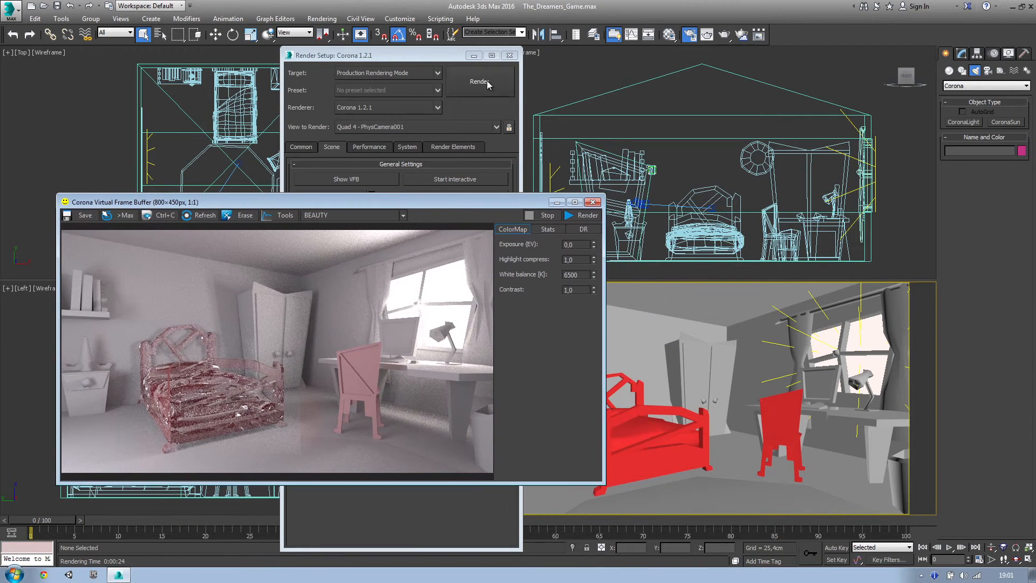
click(486, 84)
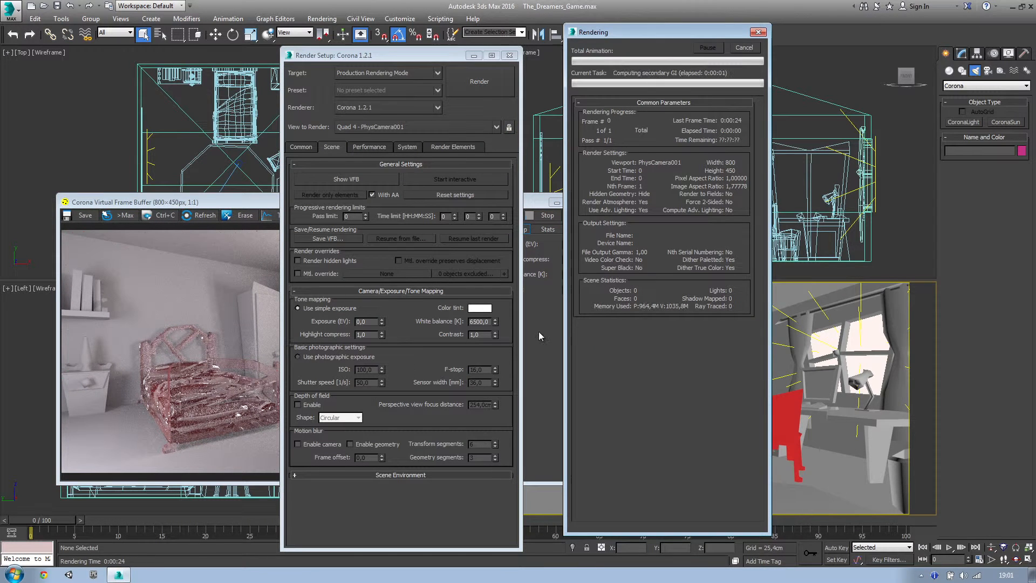
click(536, 354)
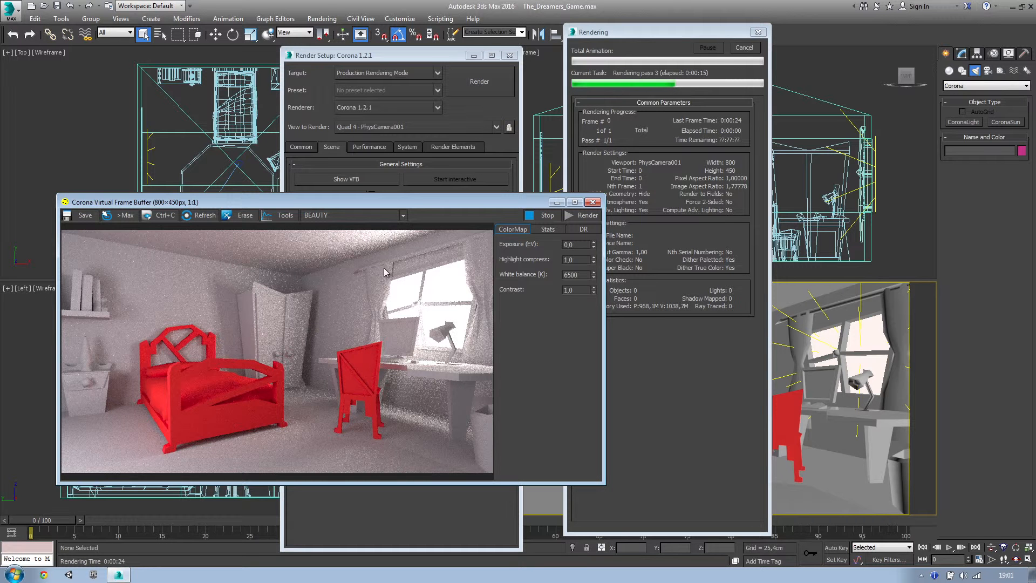
mouse_move(421, 204)
mouse_down()
mouse_move(406, 256)
mouse_move(414, 219)
mouse_up()
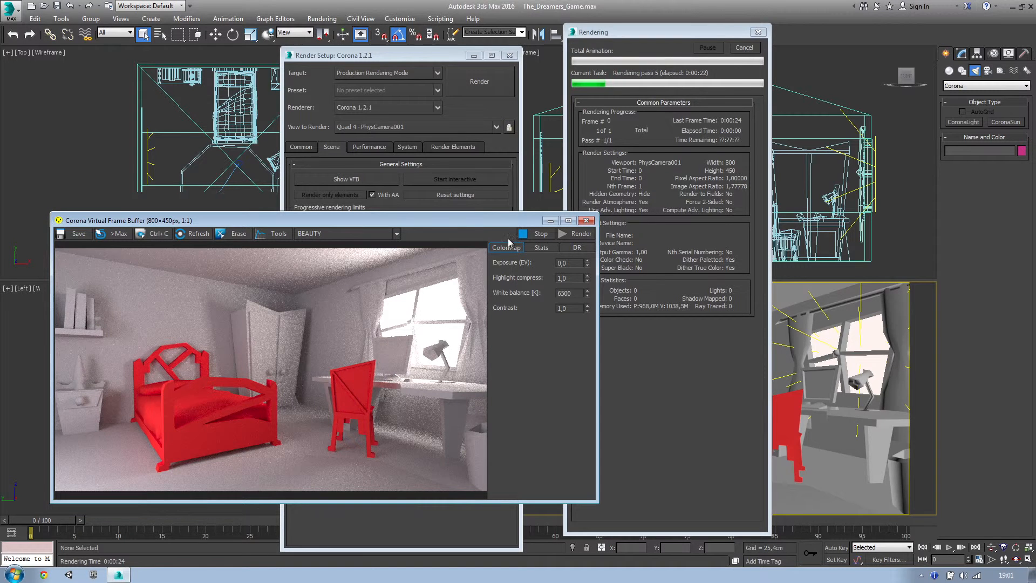
click(743, 47)
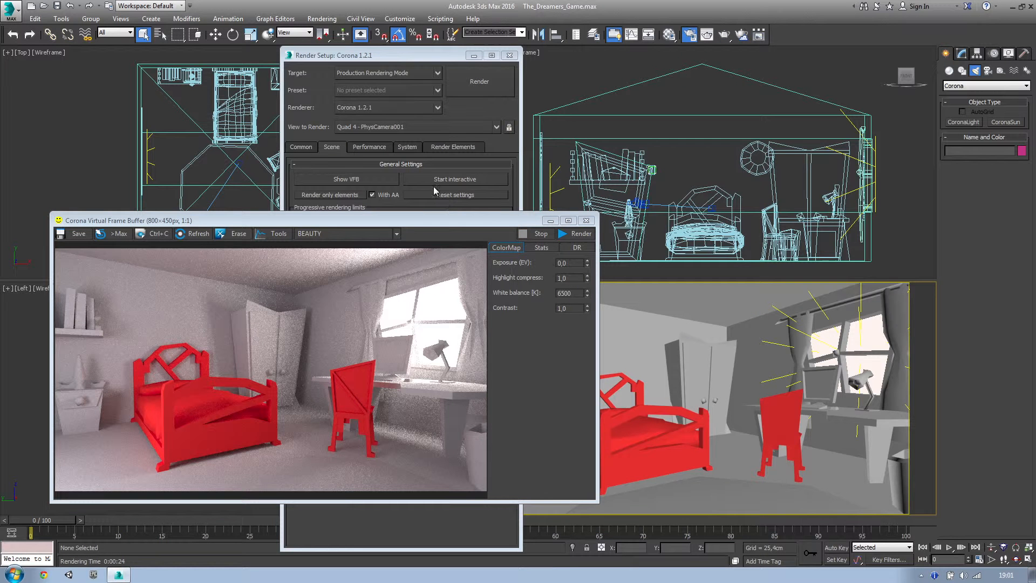
drag(431, 56, 413, 25)
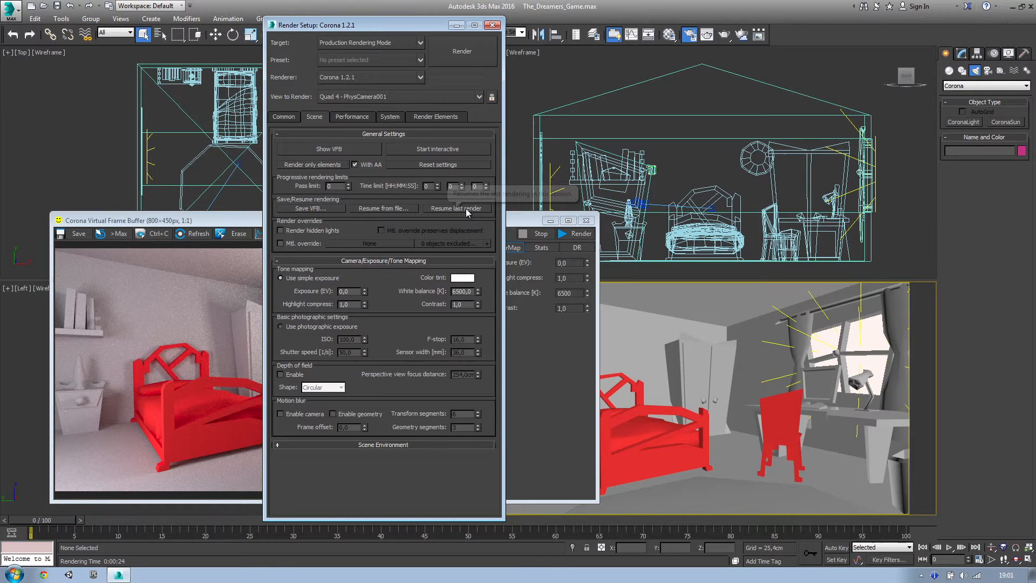
Step: Resume the last render, examine the bed's foot and the floor up close, stop the render and close the frame buffer
click(459, 209)
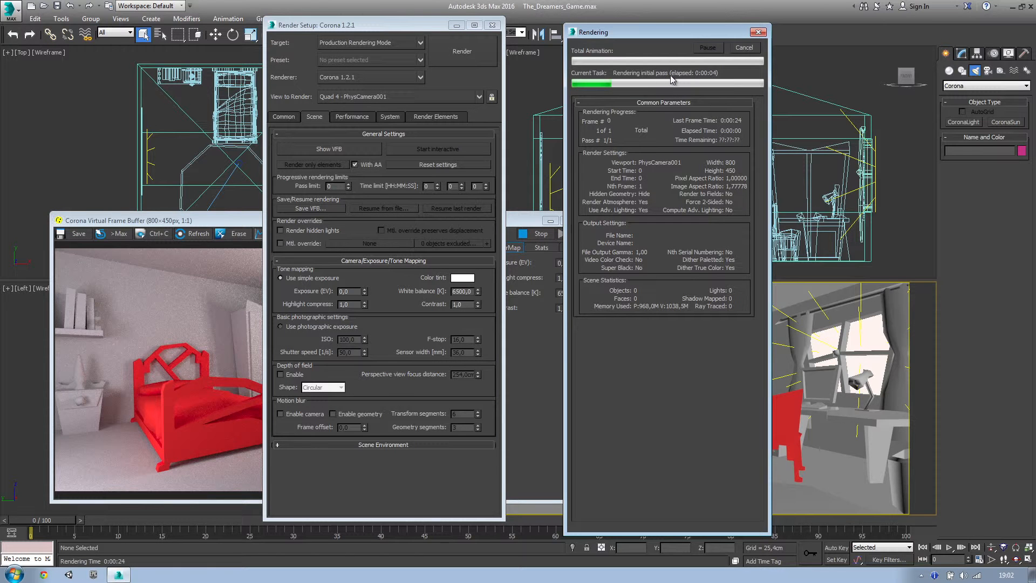
click(180, 362)
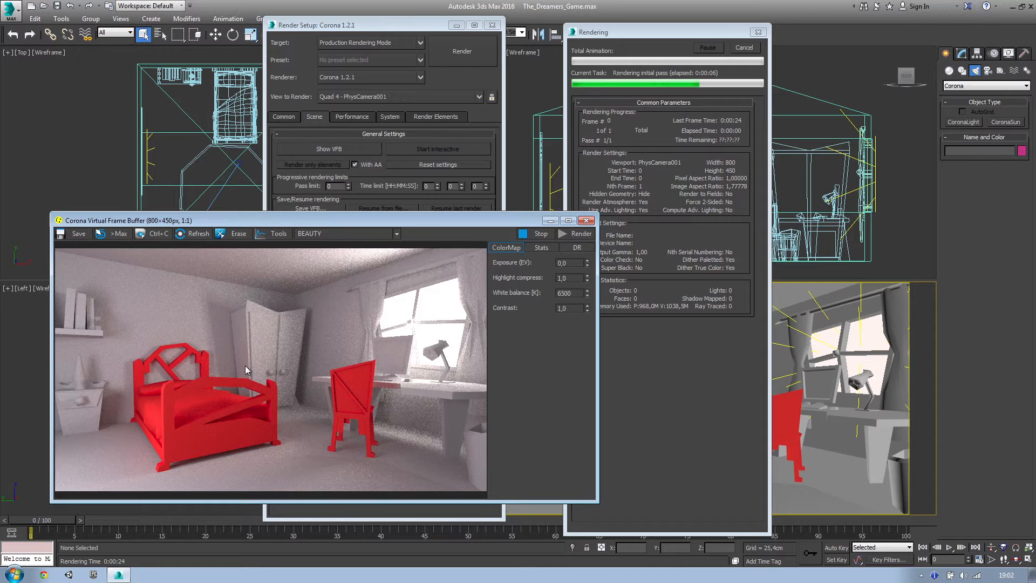
scroll(245, 370, up, 3)
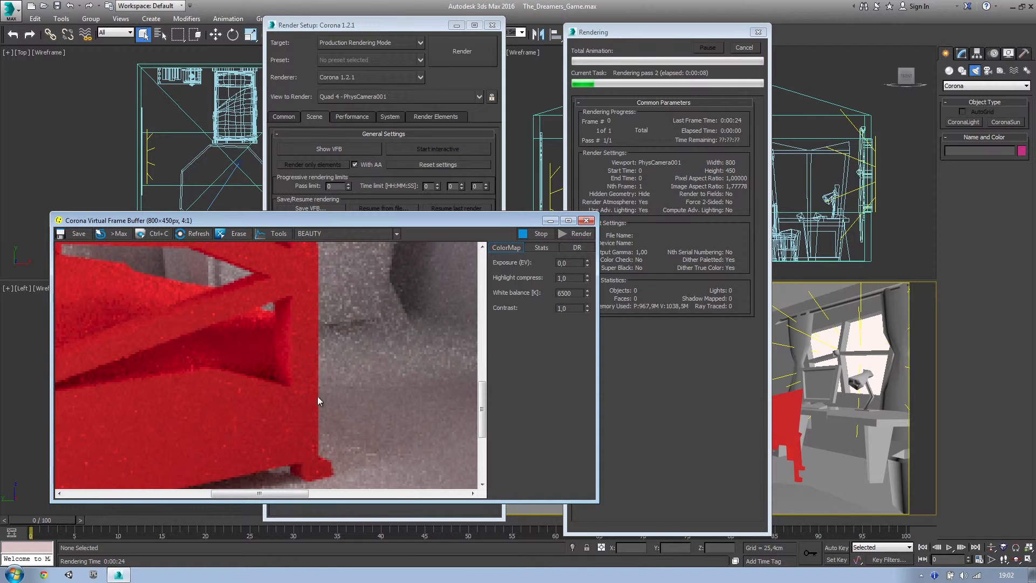
scroll(362, 365, up, 3)
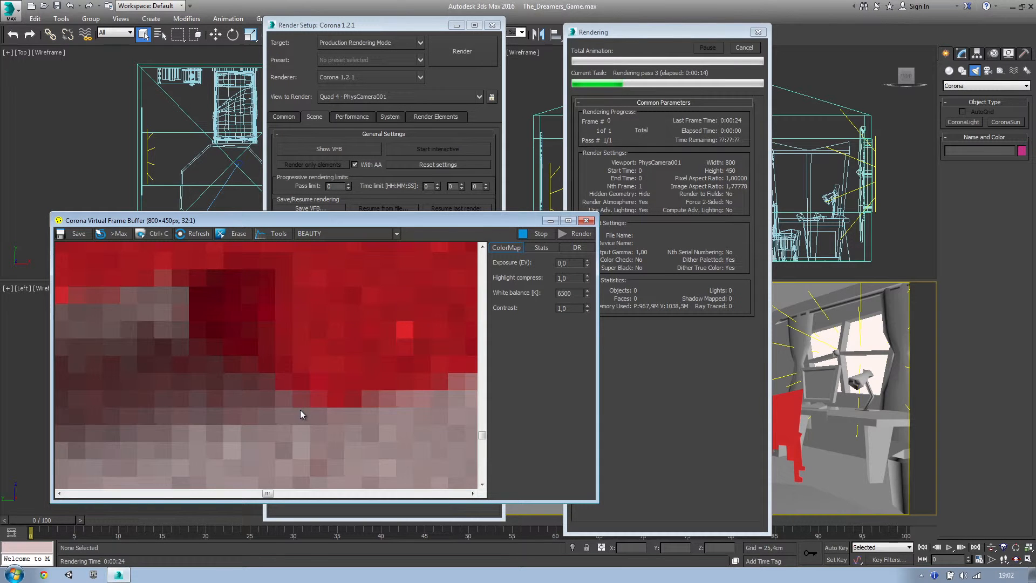
scroll(300, 410, down, 6)
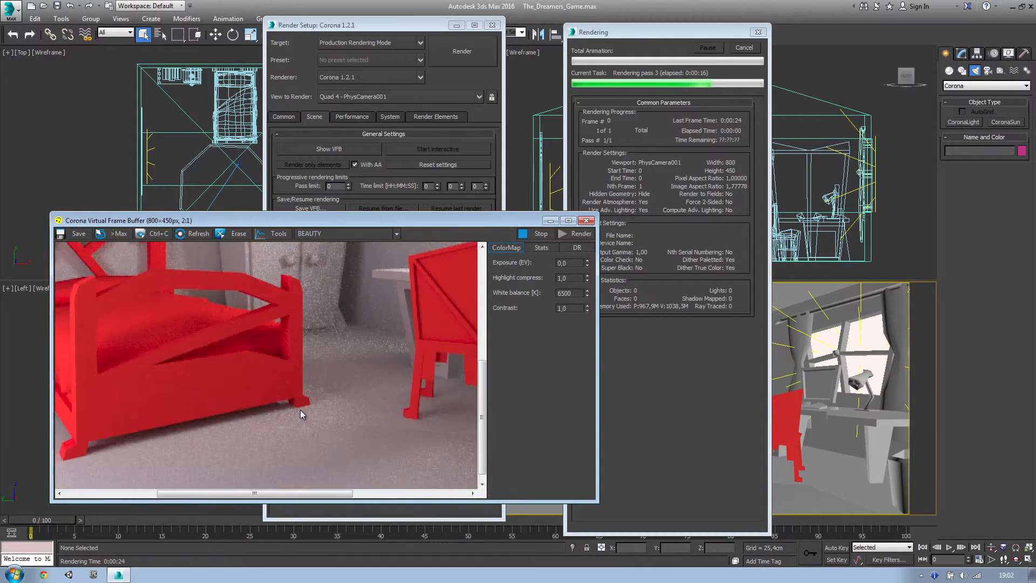
click(538, 233)
click(587, 220)
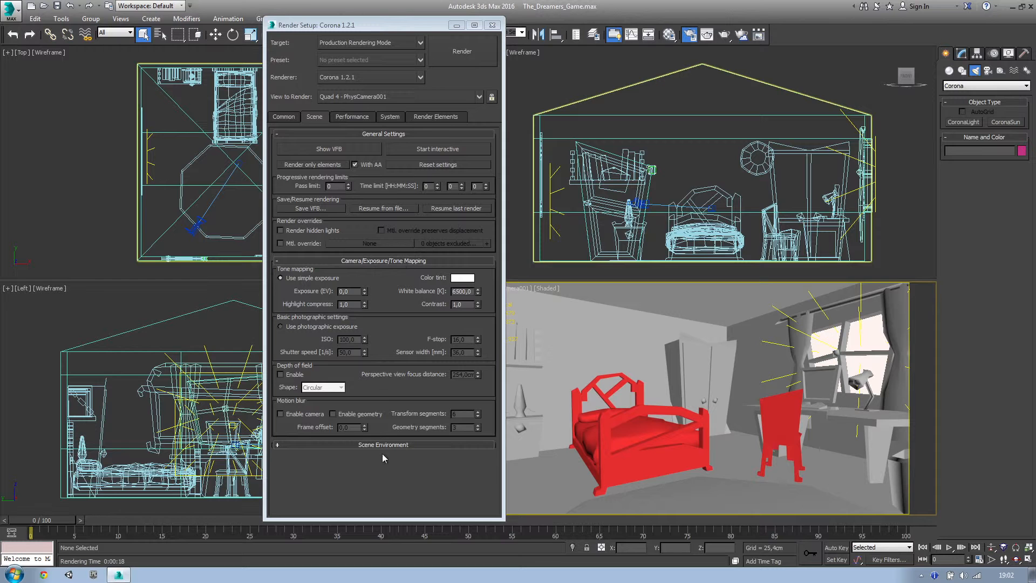
Step: Review the Corona performance settings, including the primary and secondary global illumination solver options and the Development/Experimental Stuff section
click(351, 117)
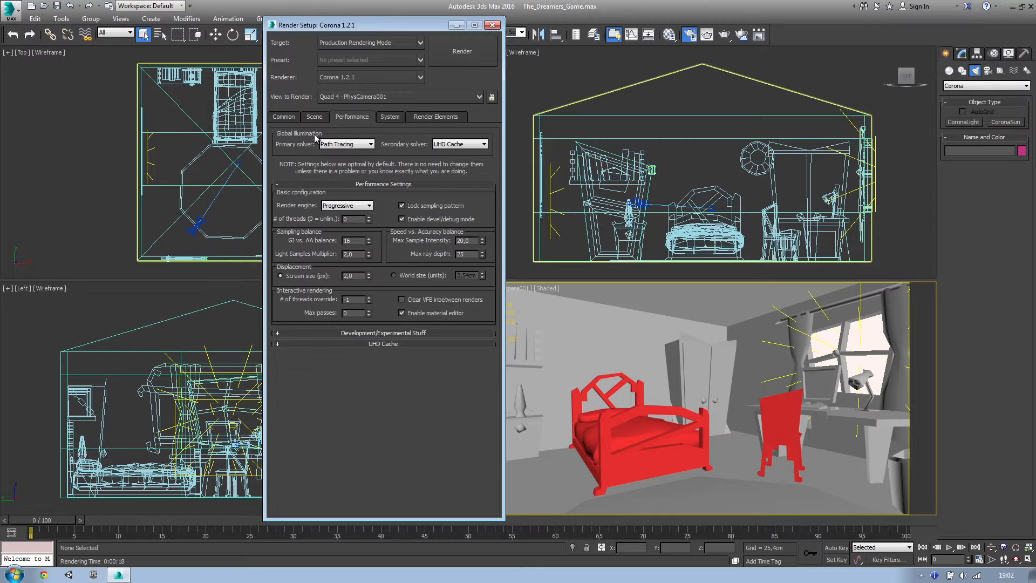
click(347, 144)
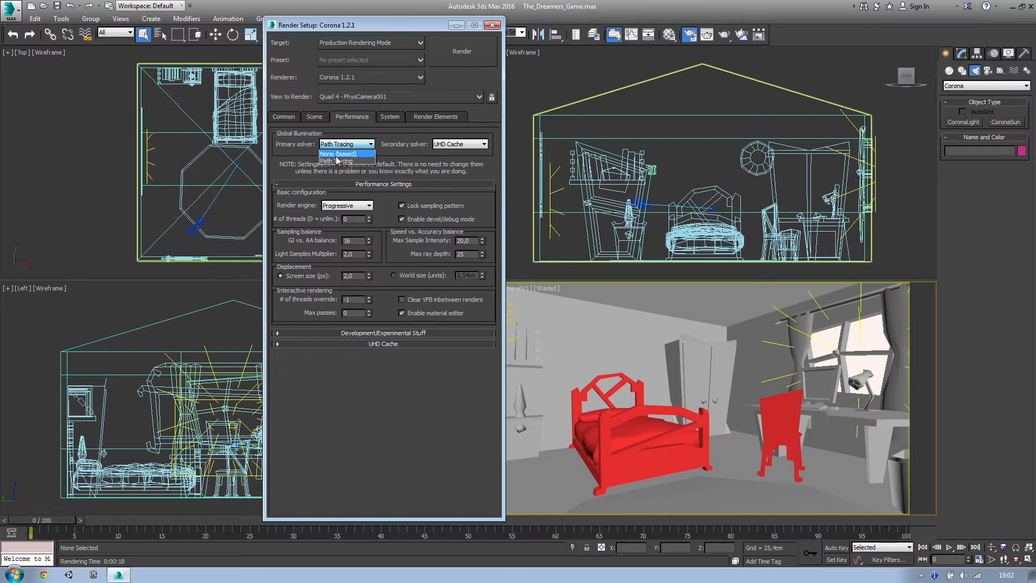
click(392, 142)
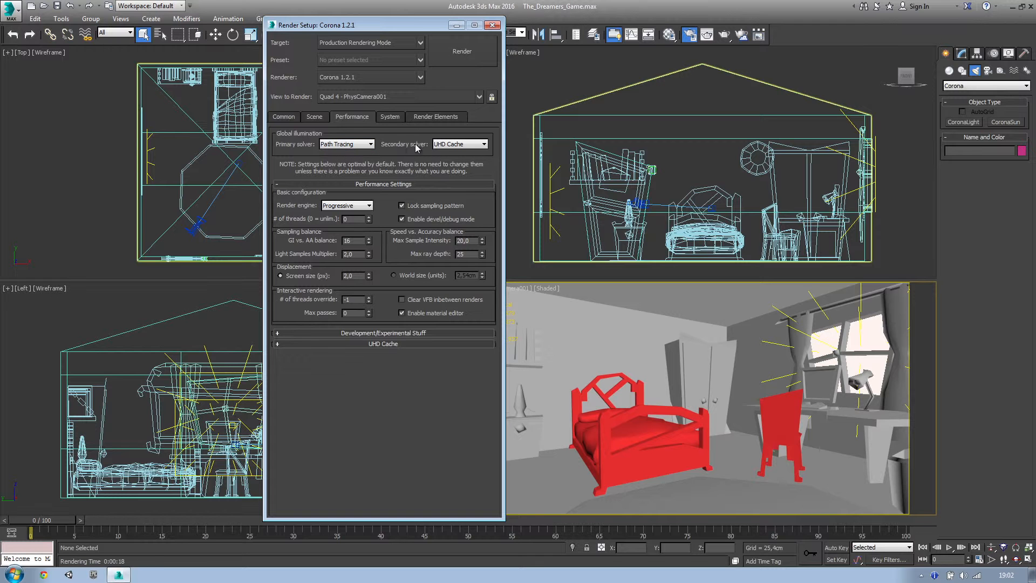
click(455, 145)
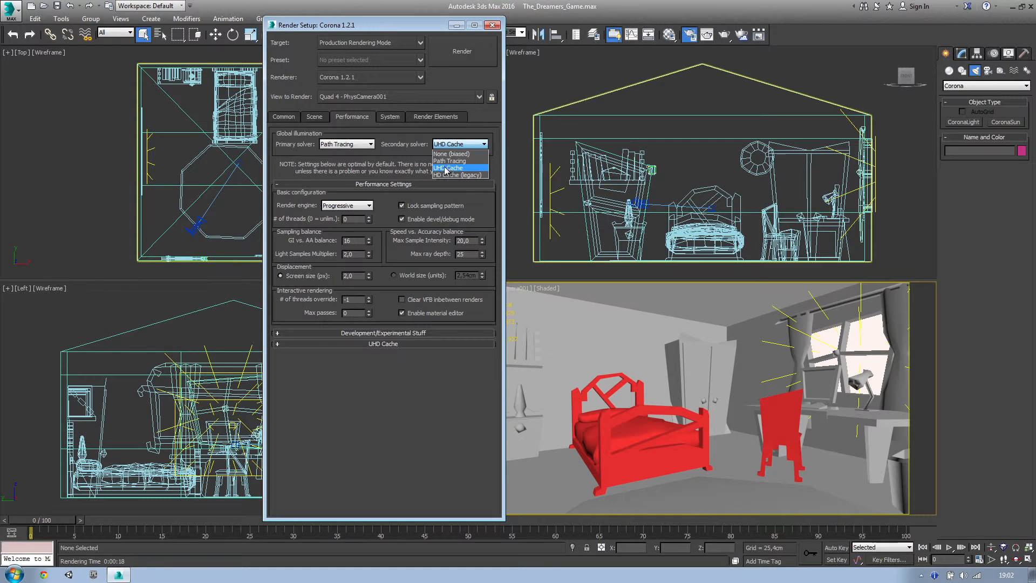
click(437, 167)
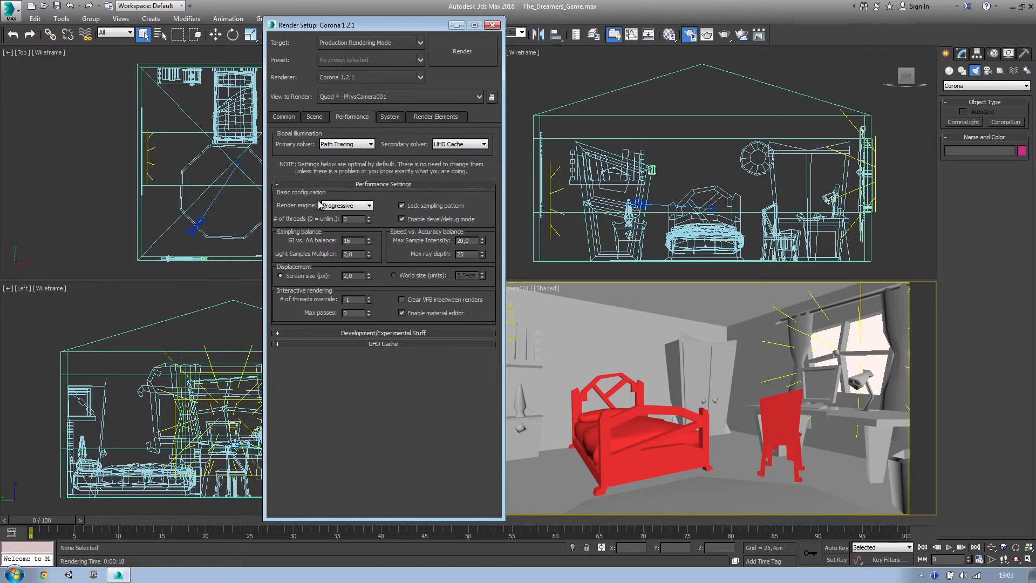
click(370, 333)
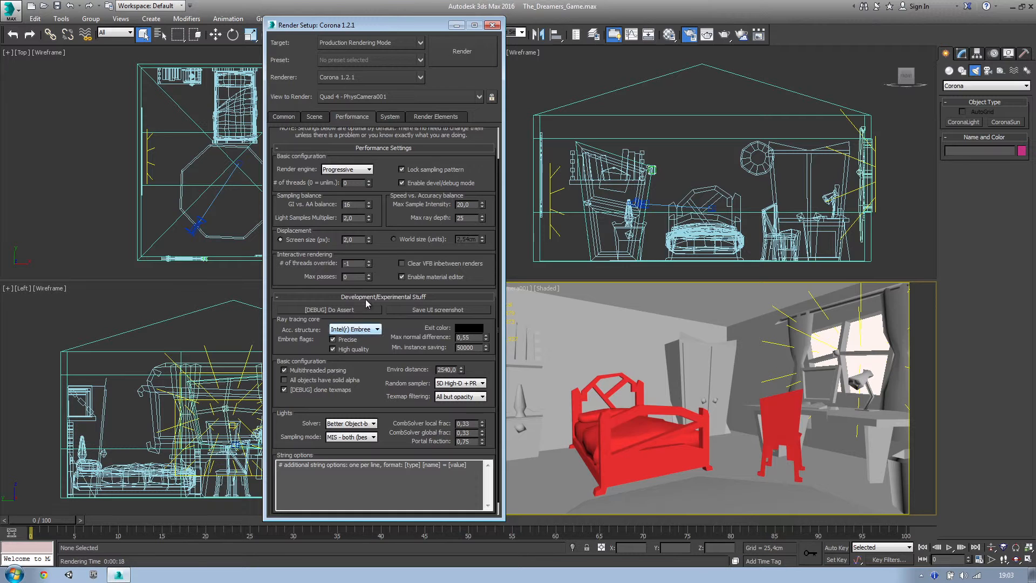
click(392, 297)
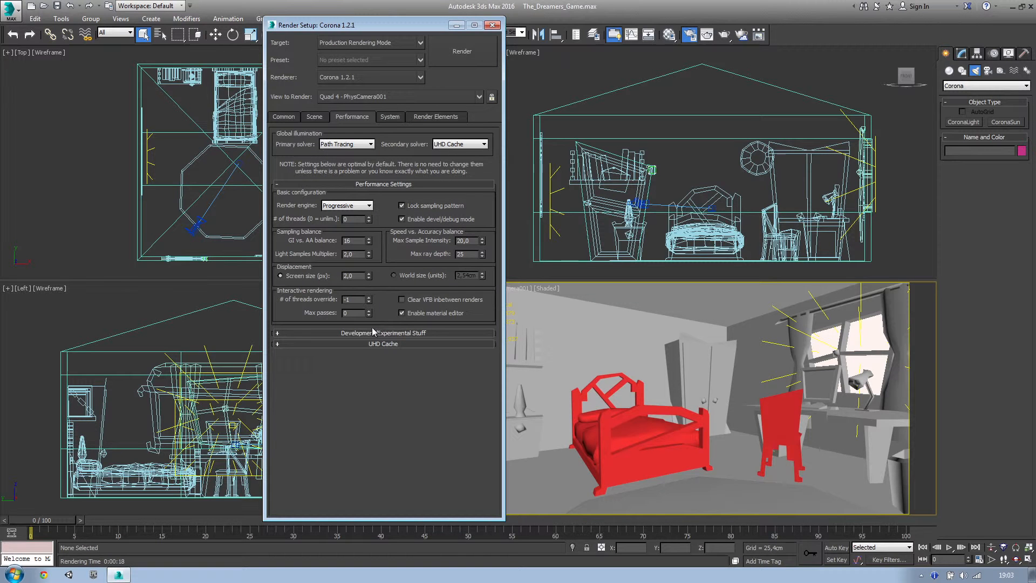
Step: Review the Corona system, frame buffer and licensing settings, and close the render setup
click(390, 116)
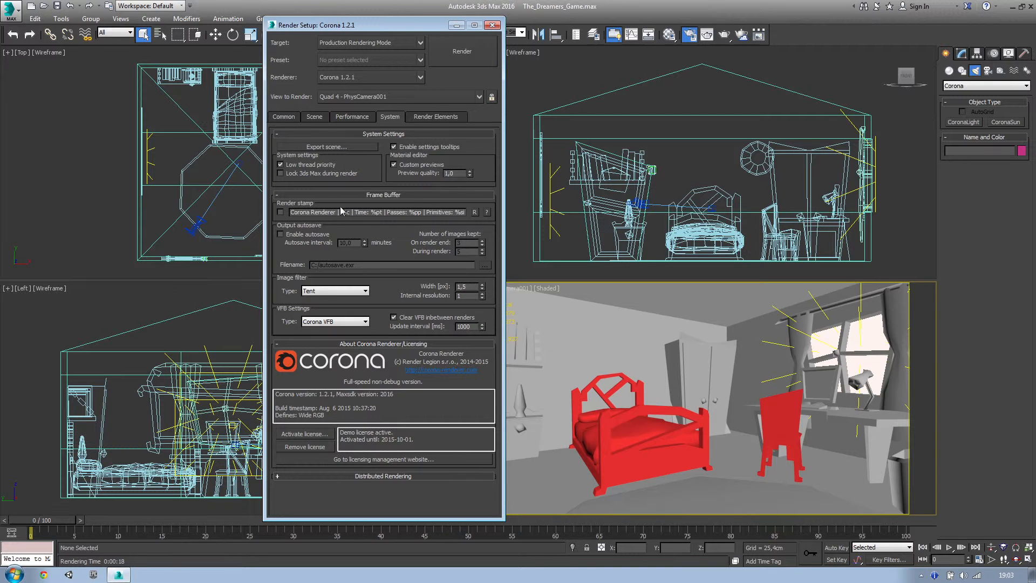
drag(406, 26, 417, 26)
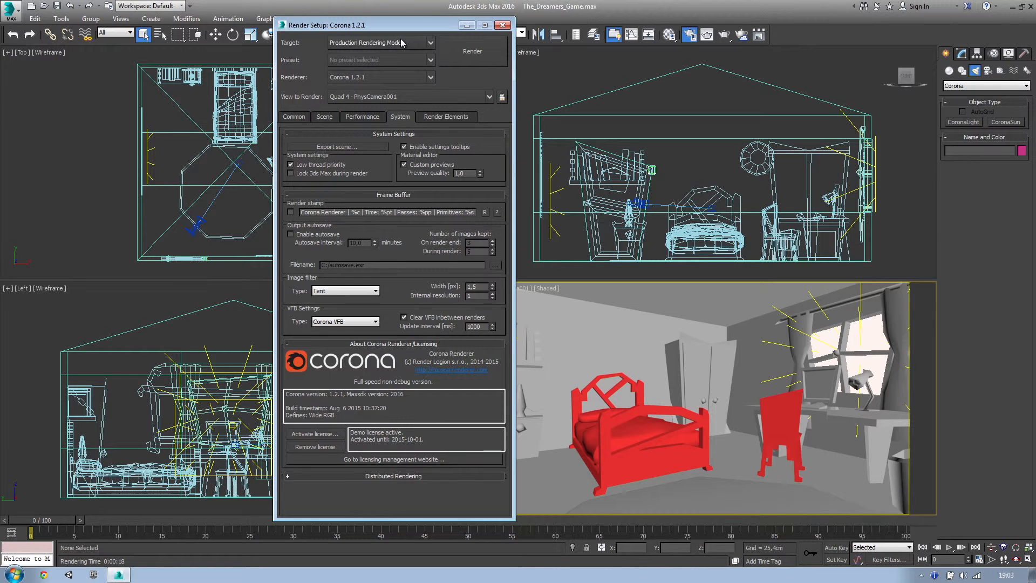
drag(418, 24, 432, 43)
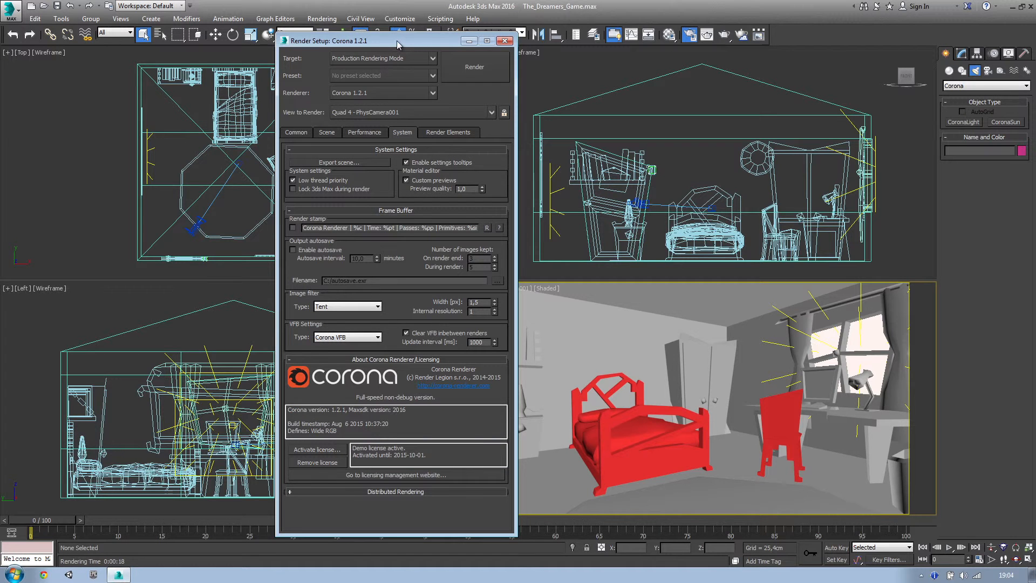
drag(399, 42, 404, 42)
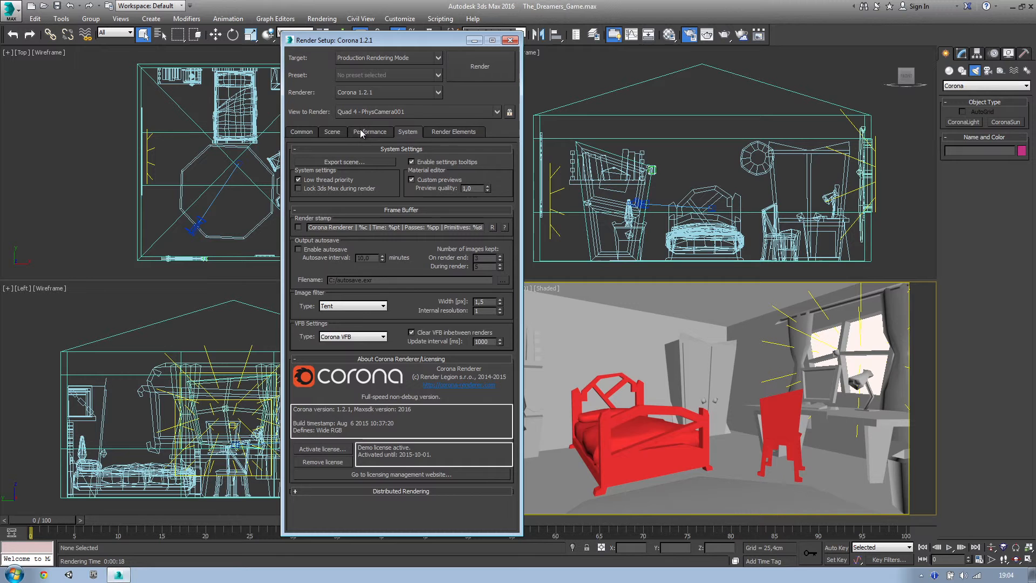
click(510, 39)
right_click(532, 401)
click(531, 398)
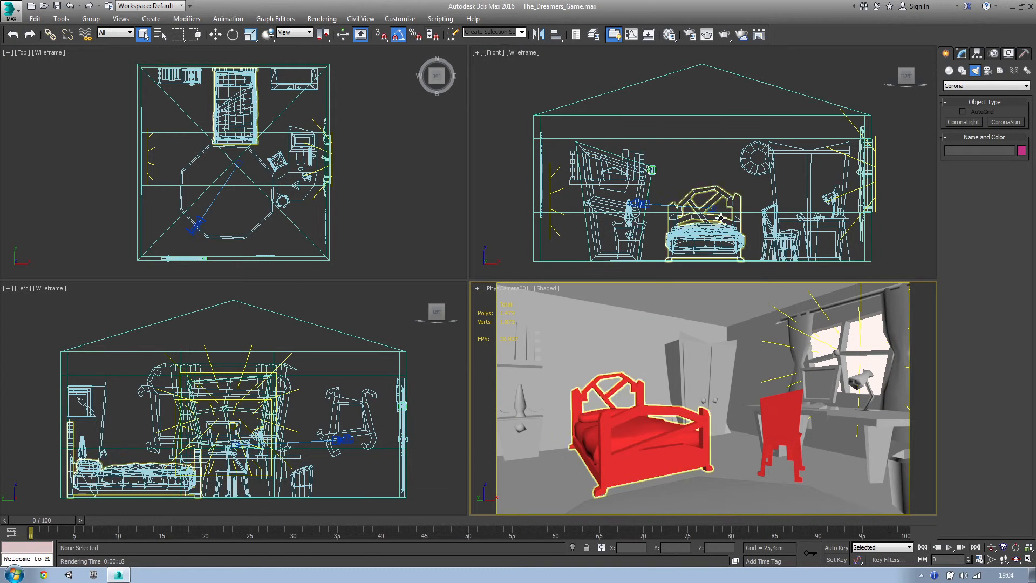
Step: Look through the object creation categories for Corona entries, ending with the Corona geometry types
click(1027, 71)
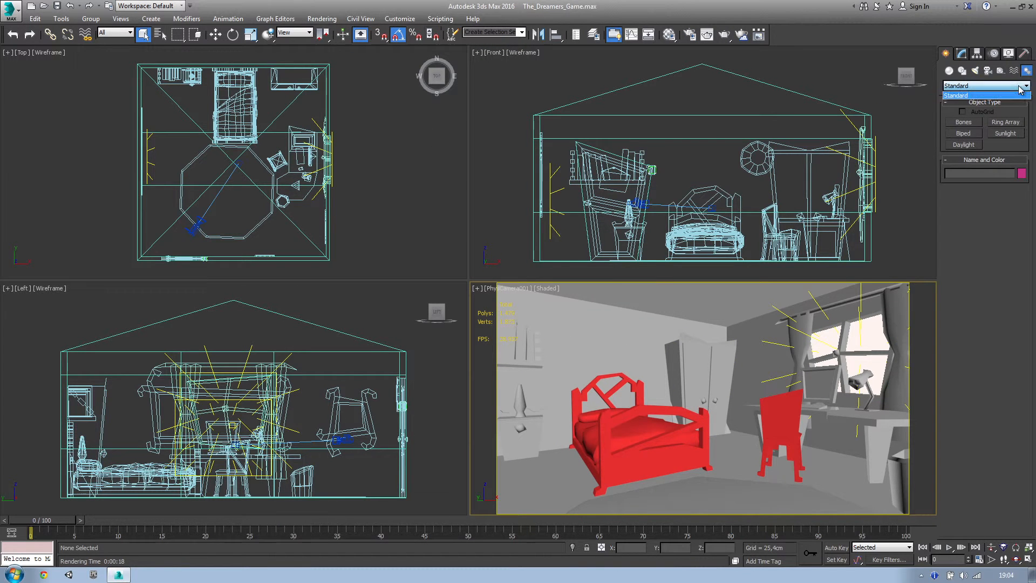
click(1014, 71)
click(1017, 87)
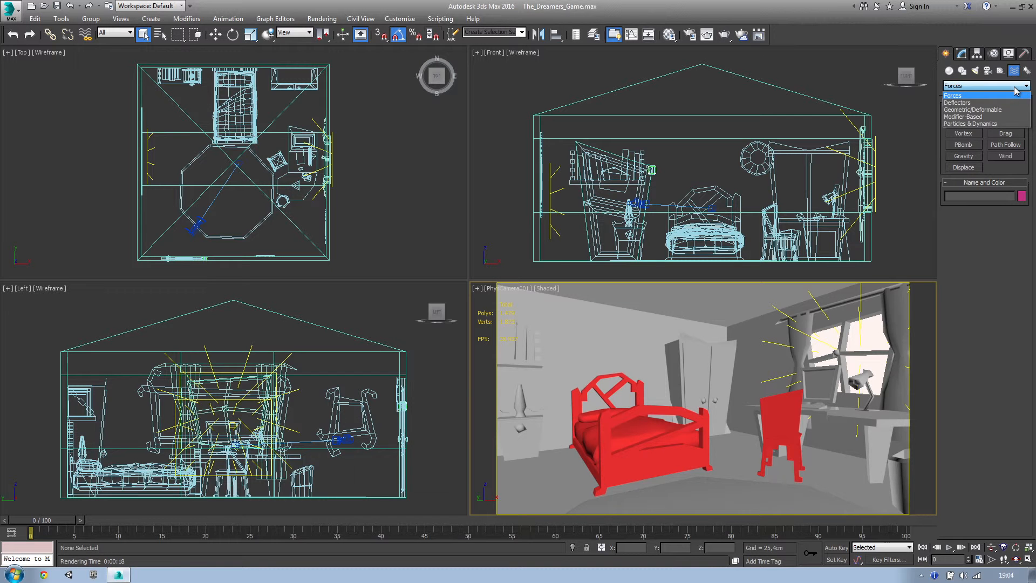
click(1000, 71)
click(1013, 88)
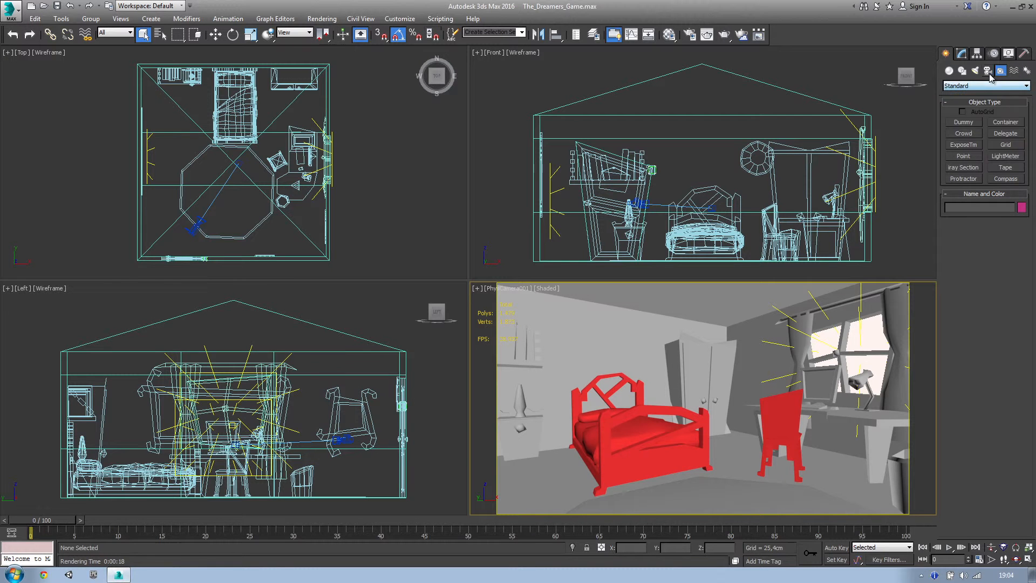
click(989, 70)
click(1001, 89)
click(1000, 87)
click(975, 71)
click(986, 88)
click(987, 88)
click(963, 72)
click(974, 87)
click(976, 87)
click(949, 71)
click(985, 86)
click(955, 200)
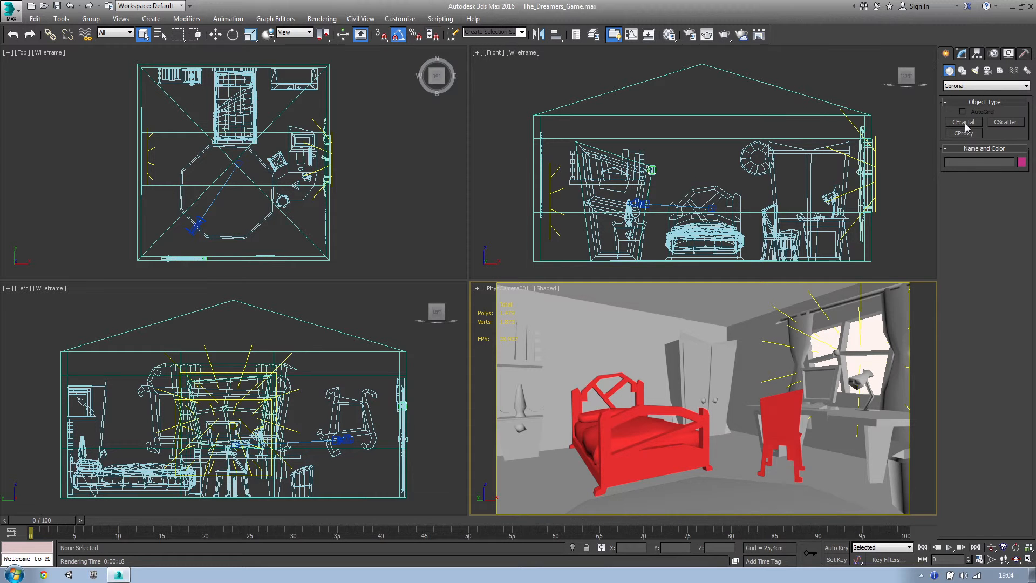
Step: Reset 3ds Max to an empty, untitled scene
click(16, 17)
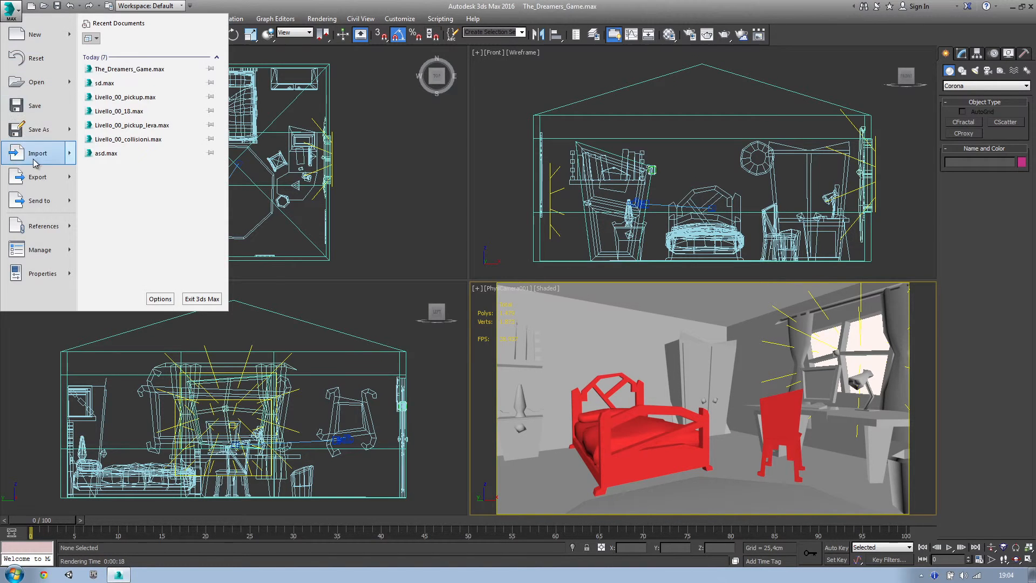
click(46, 65)
click(510, 306)
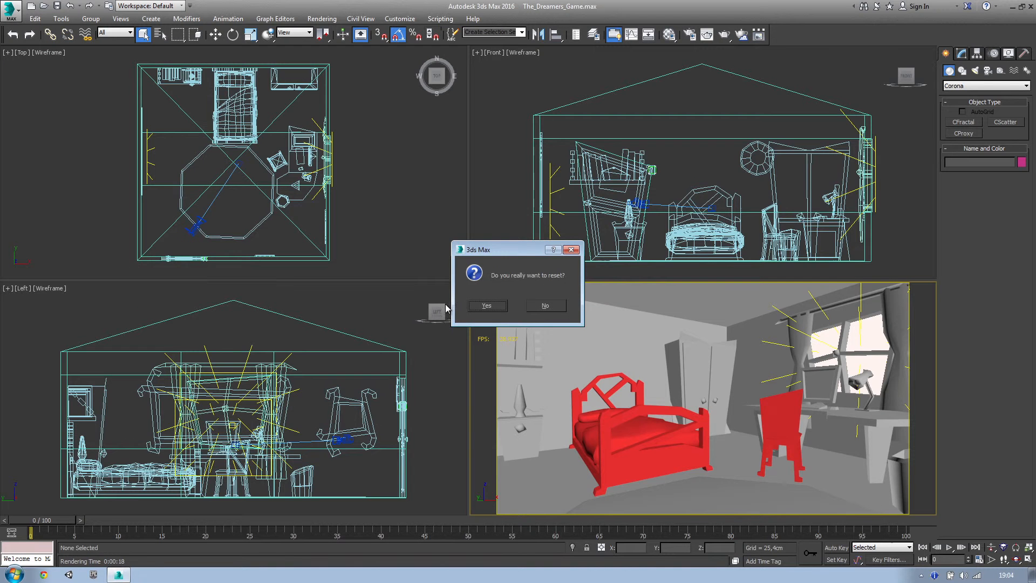
click(486, 313)
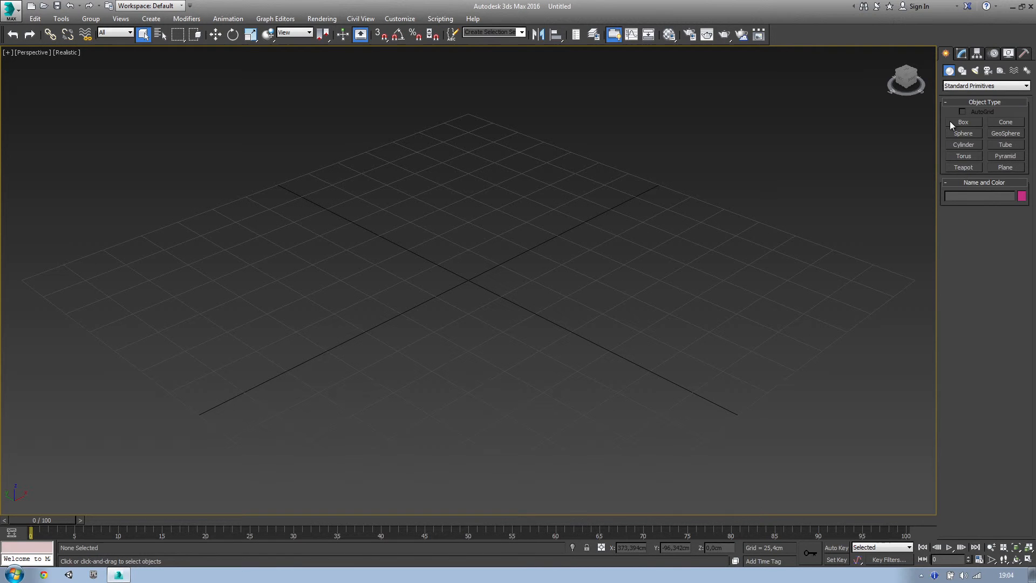
Step: Create a Corona CFractal object at the centre of the grid in the perspective view
click(966, 87)
click(952, 190)
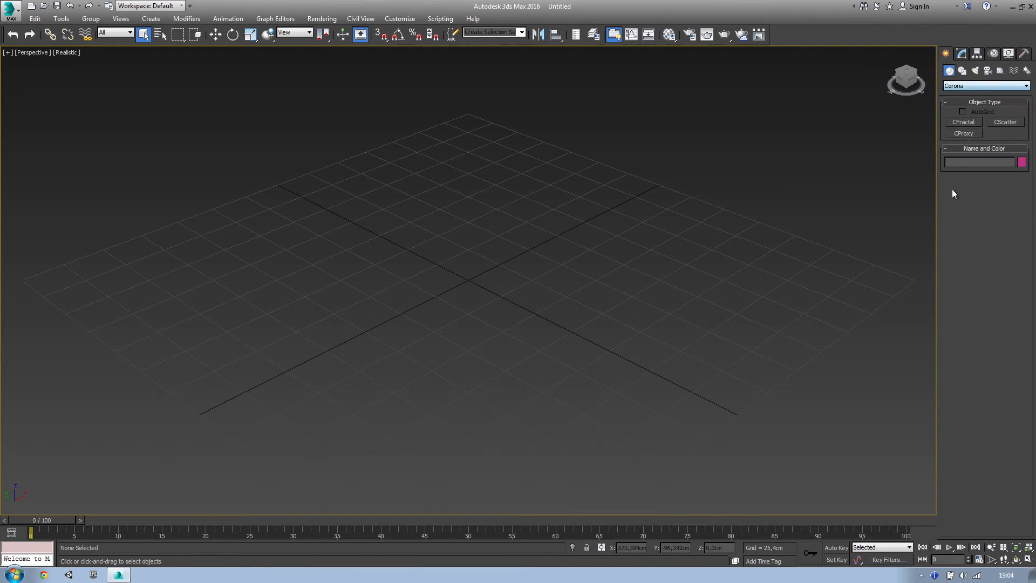
click(963, 122)
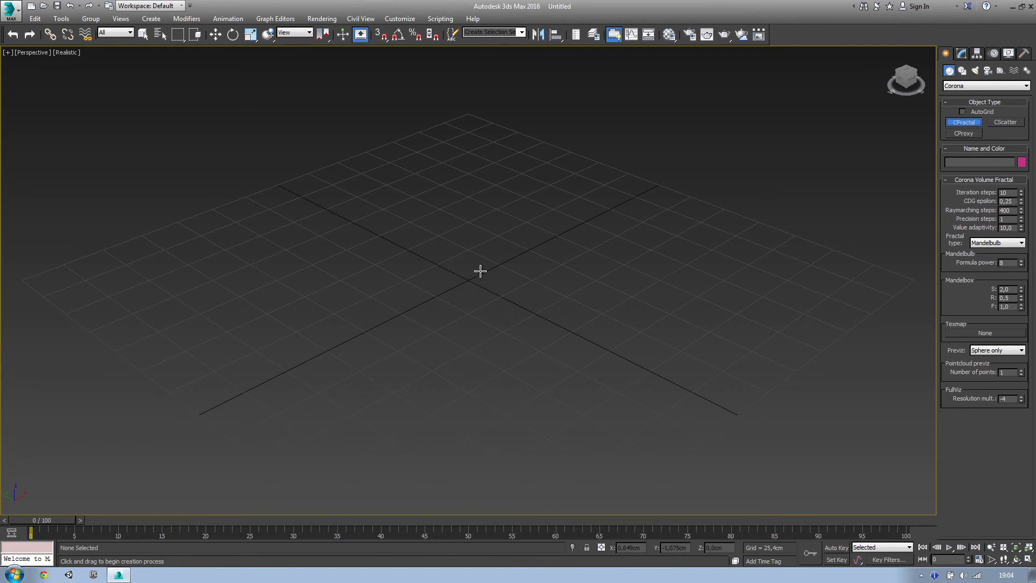
click(503, 218)
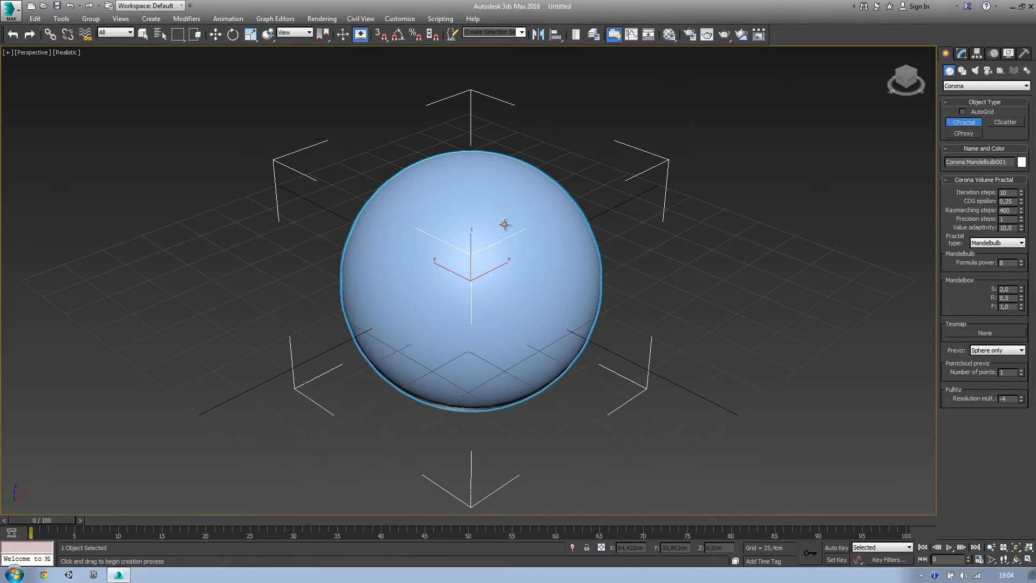
Step: Set the scene's renderer to Corona 1.2.1 and close the render setup
click(693, 36)
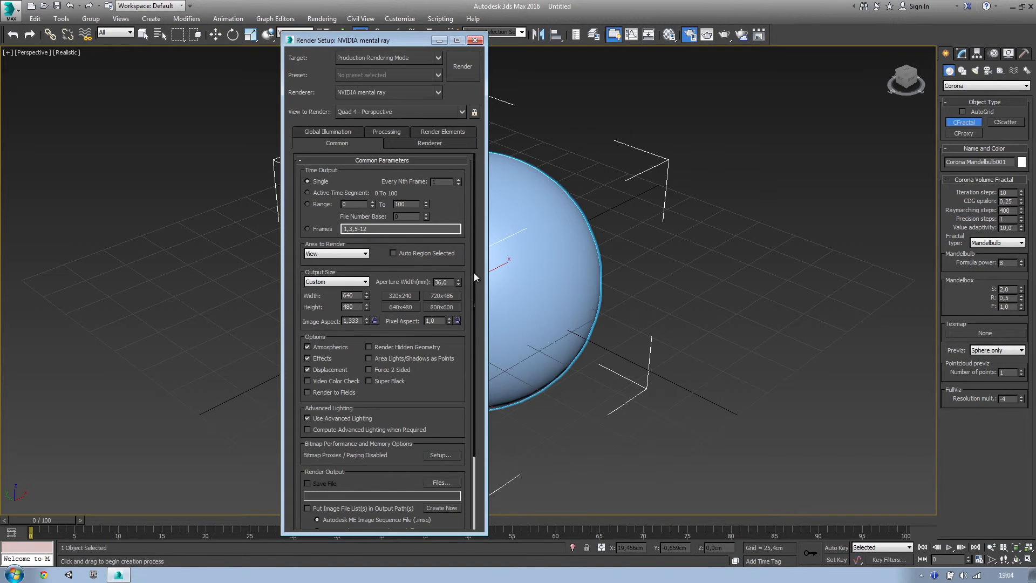
scroll(473, 291, down, 3)
click(435, 92)
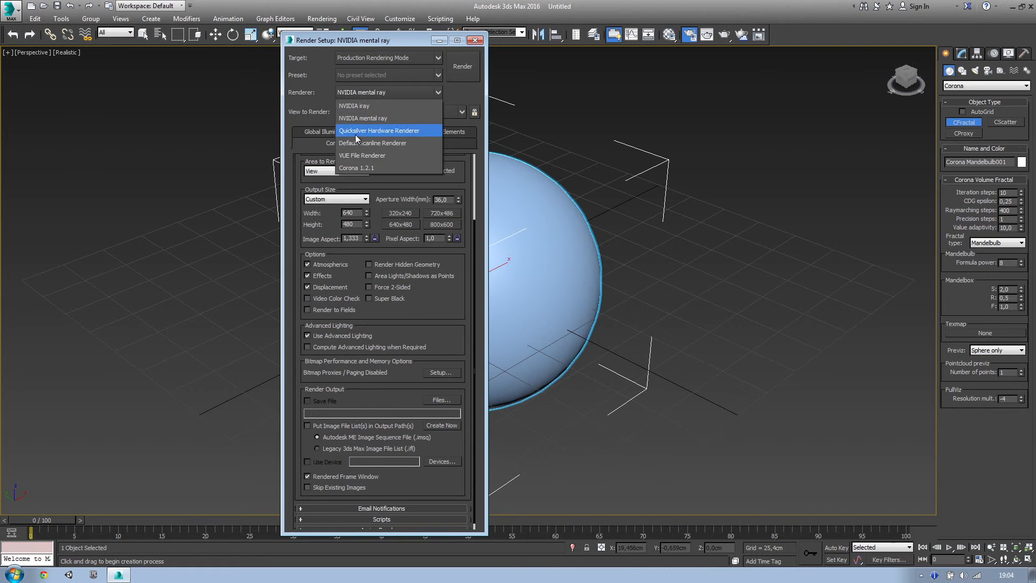
click(358, 167)
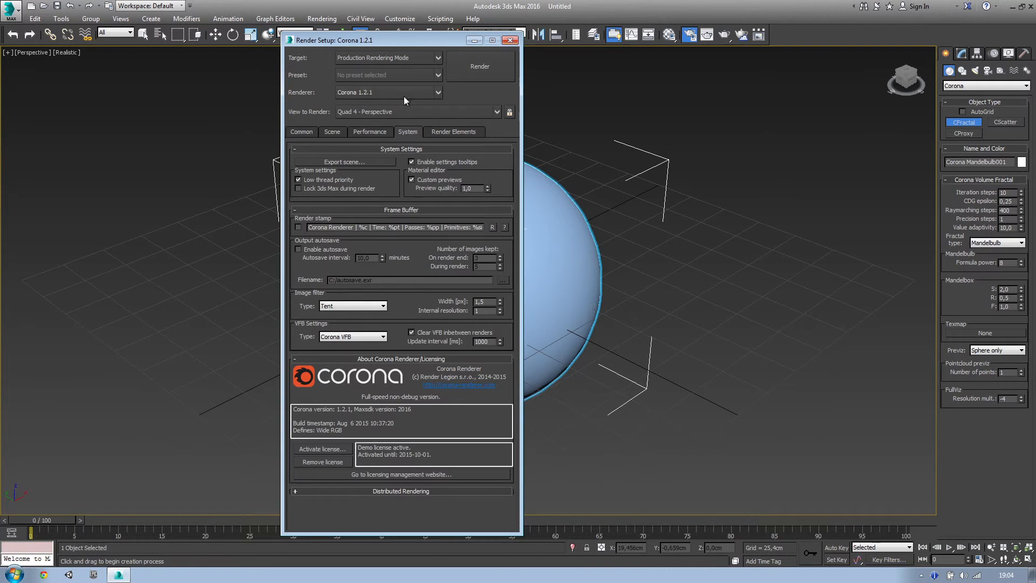
click(510, 41)
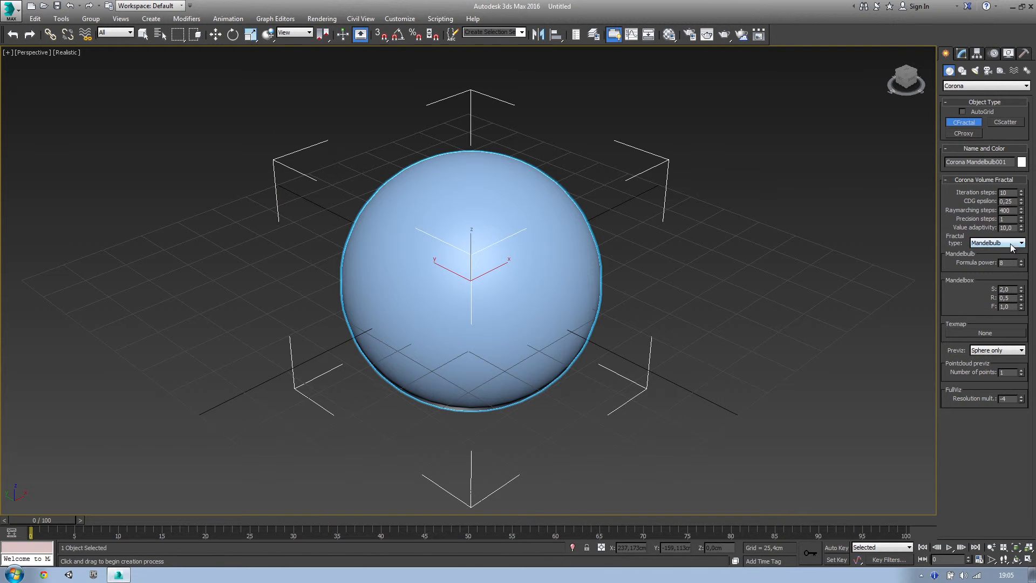
Step: Keep the fractal type as Mandelbulb and set its viewport preview to Full (dot product shading)
click(1021, 244)
click(1011, 252)
click(1003, 352)
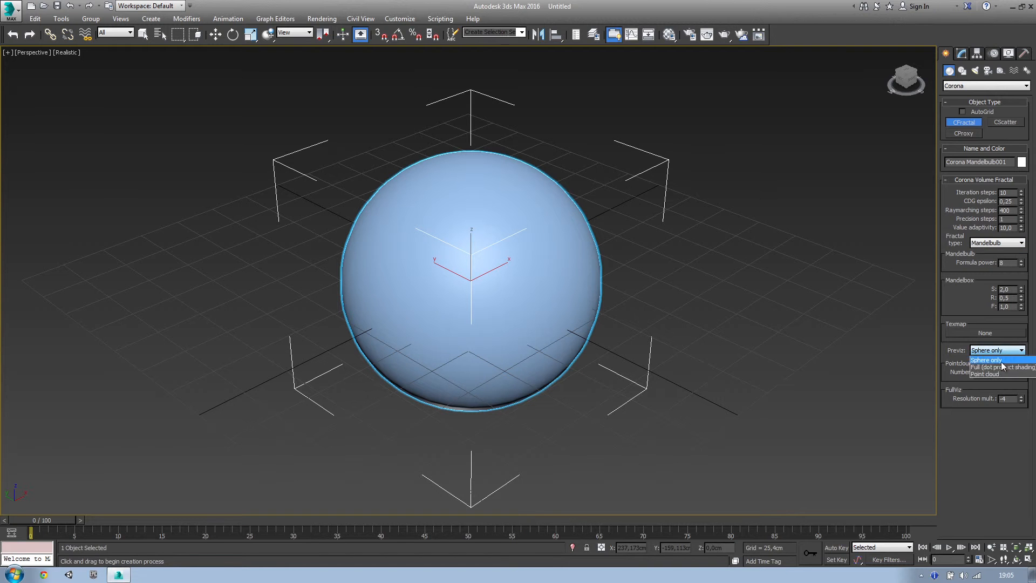
click(999, 368)
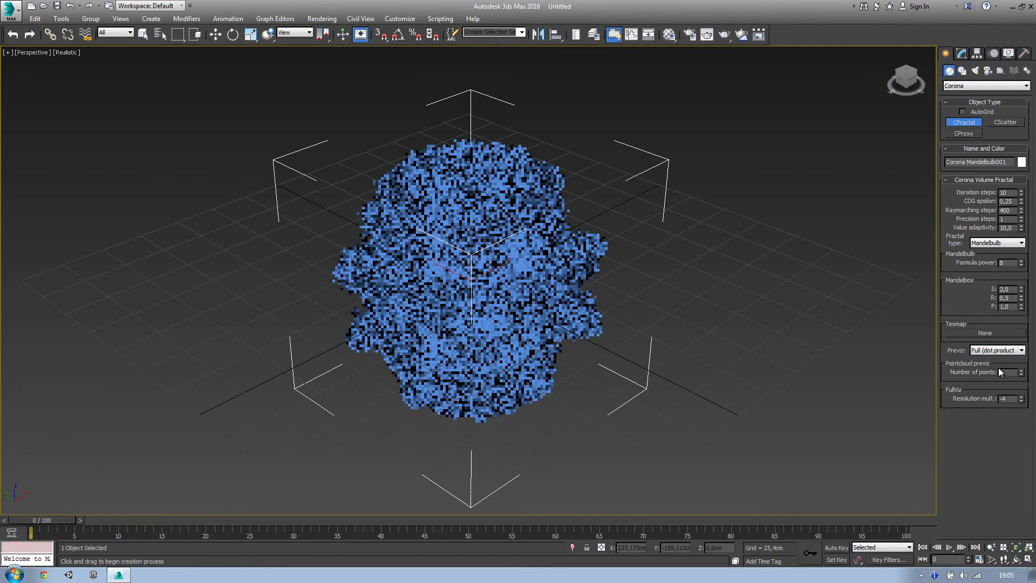
mouse_move(680, 339)
alt+middle_down()
mouse_move(662, 305)
mouse_move(675, 324)
alt+middle_up()
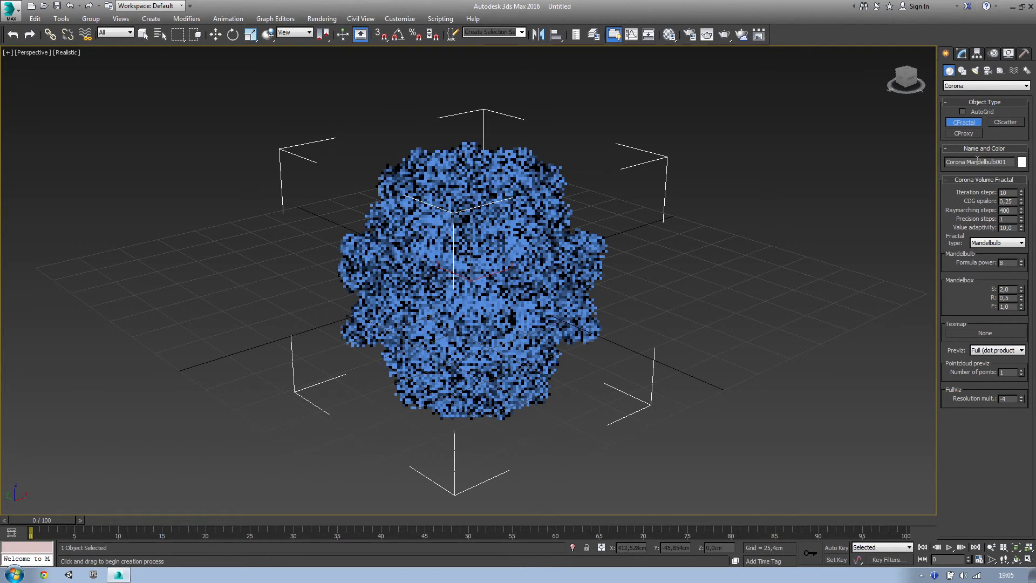
Step: Test-render the Mandelbulb without any lights and close the frame buffer
click(727, 40)
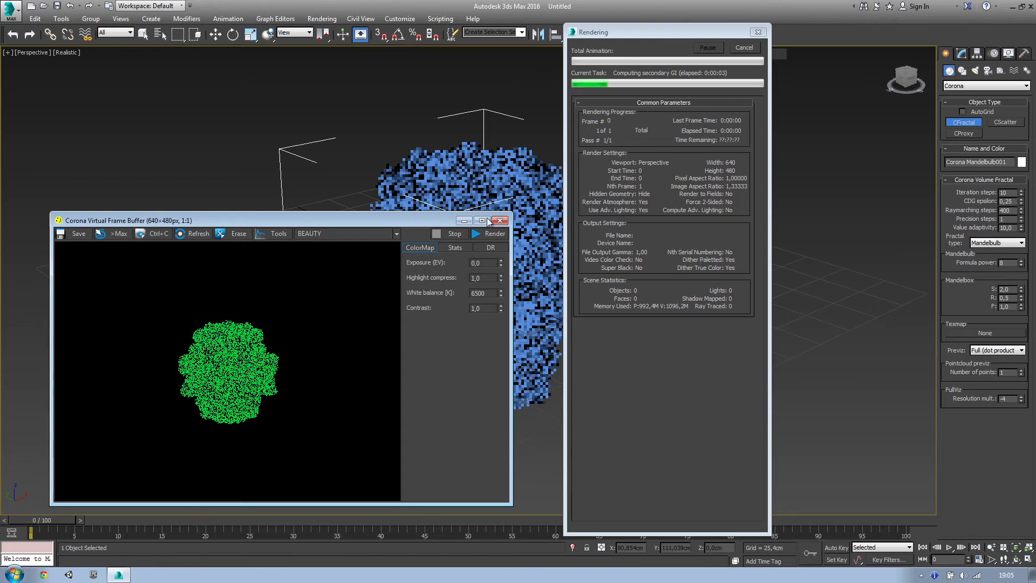
click(501, 220)
Step: Create a rectangular CoronaLight about 142 by 113 cm over the grid centre and raise it above the Mandelbulb
click(975, 71)
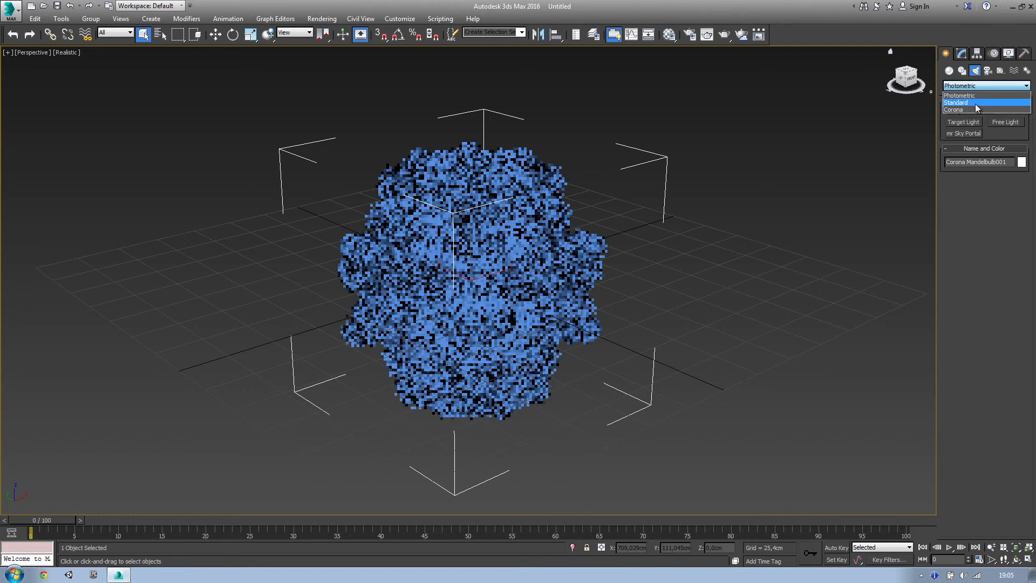
click(966, 122)
click(970, 286)
click(976, 305)
drag(508, 266, 442, 412)
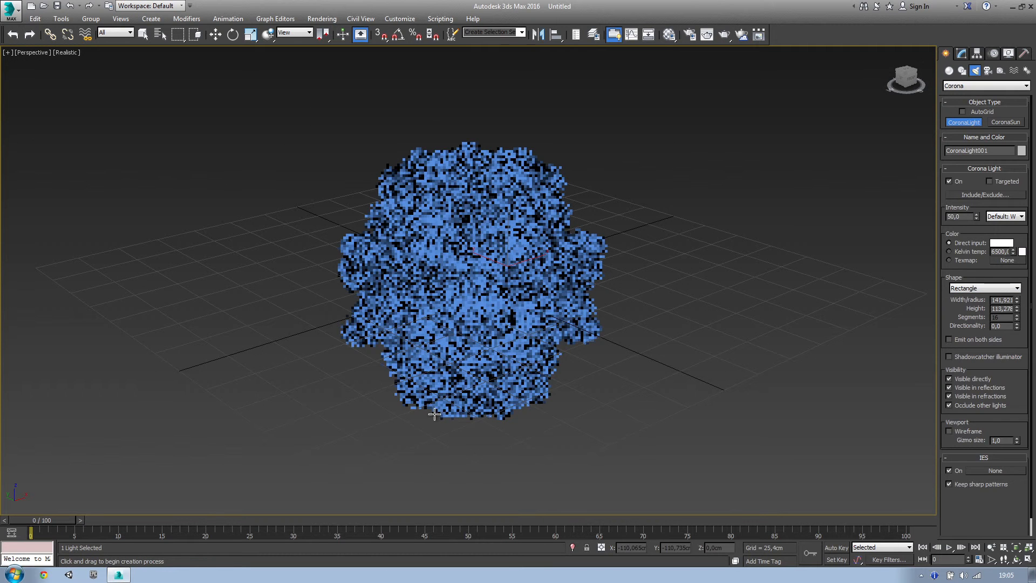
key(w)
drag(465, 297, 467, 54)
click(642, 225)
Step: Render the lit Mandelbulb, inspect its surface detail up close, and close the frame buffer
click(724, 35)
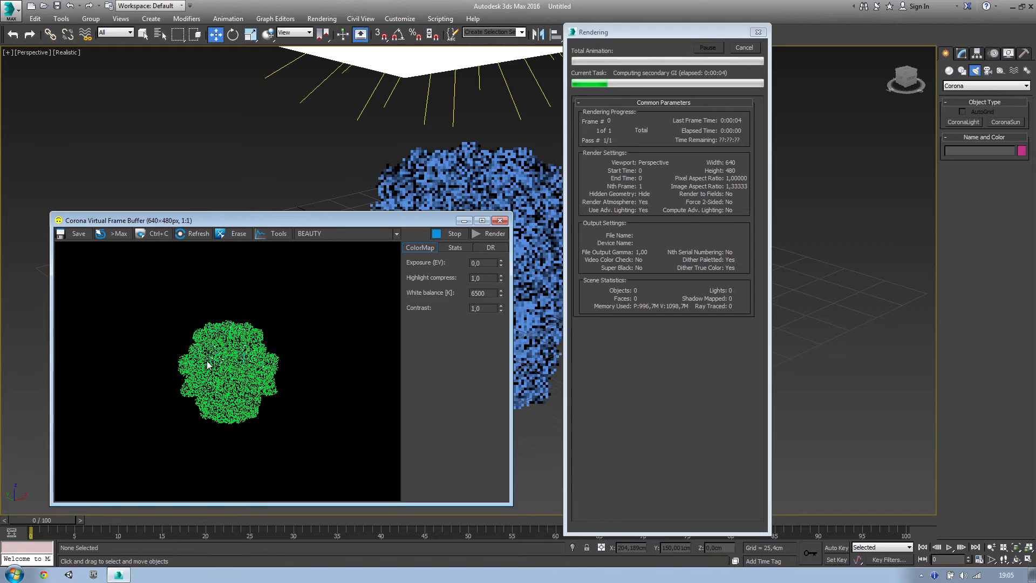
scroll(230, 350, up, 2)
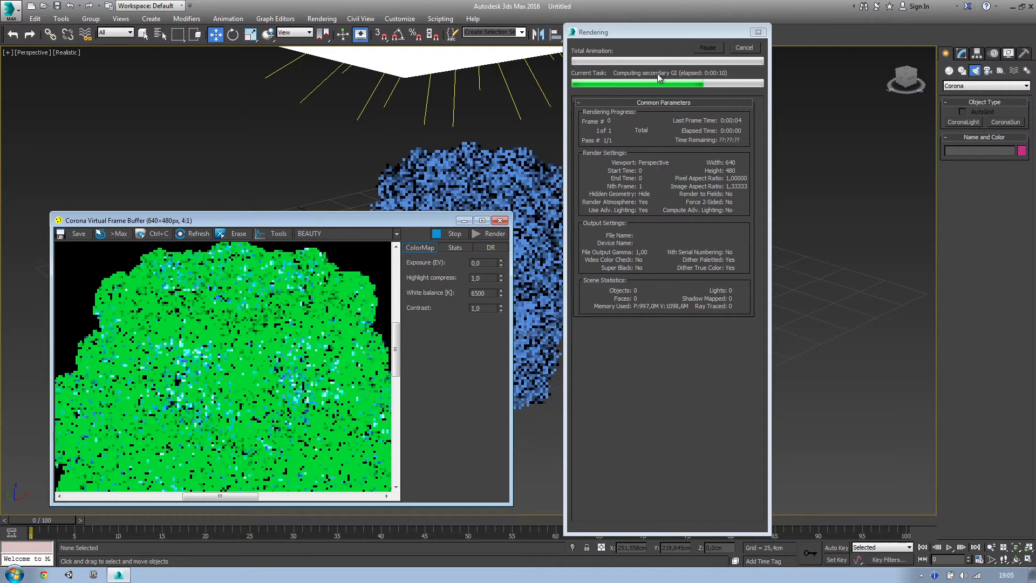
scroll(310, 321, down, 1)
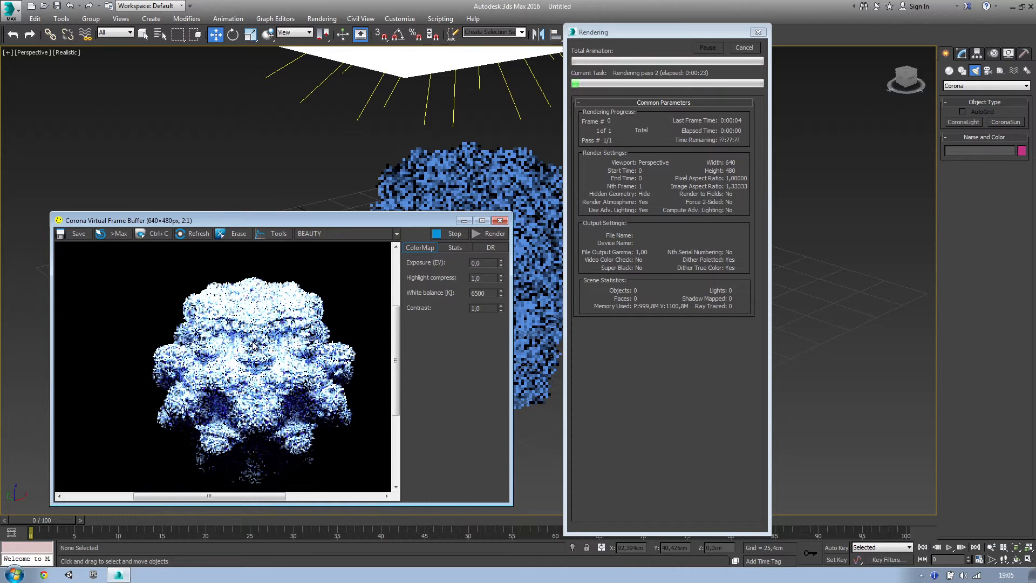
scroll(237, 378, up, 3)
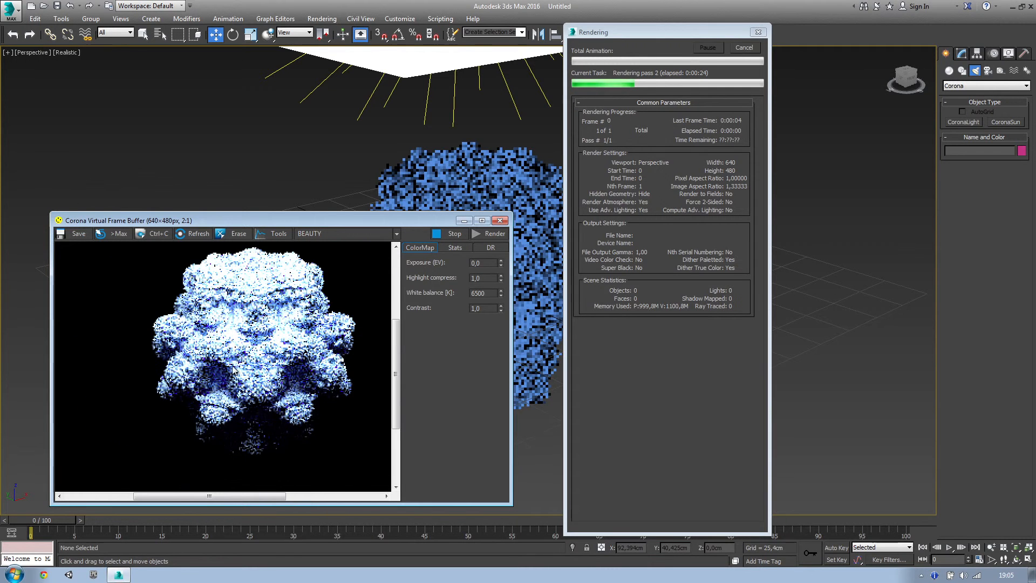
scroll(212, 381, down, 1)
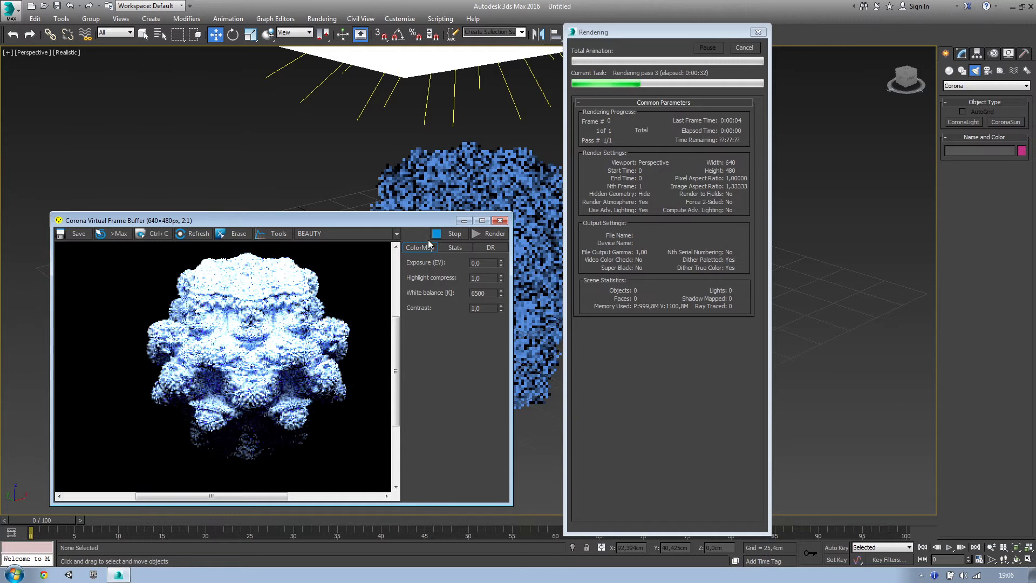
drag(330, 219, 325, 191)
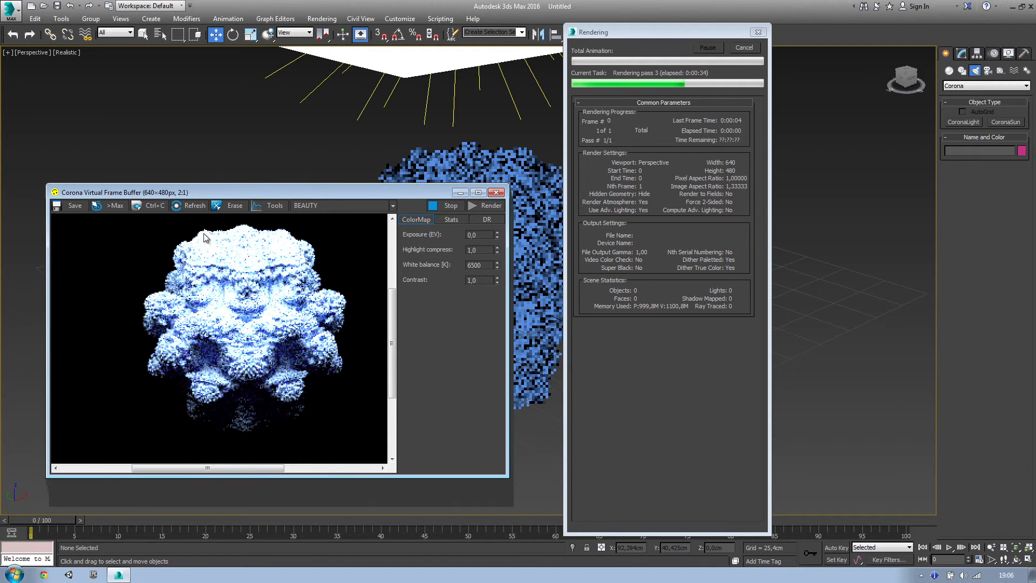
click(496, 193)
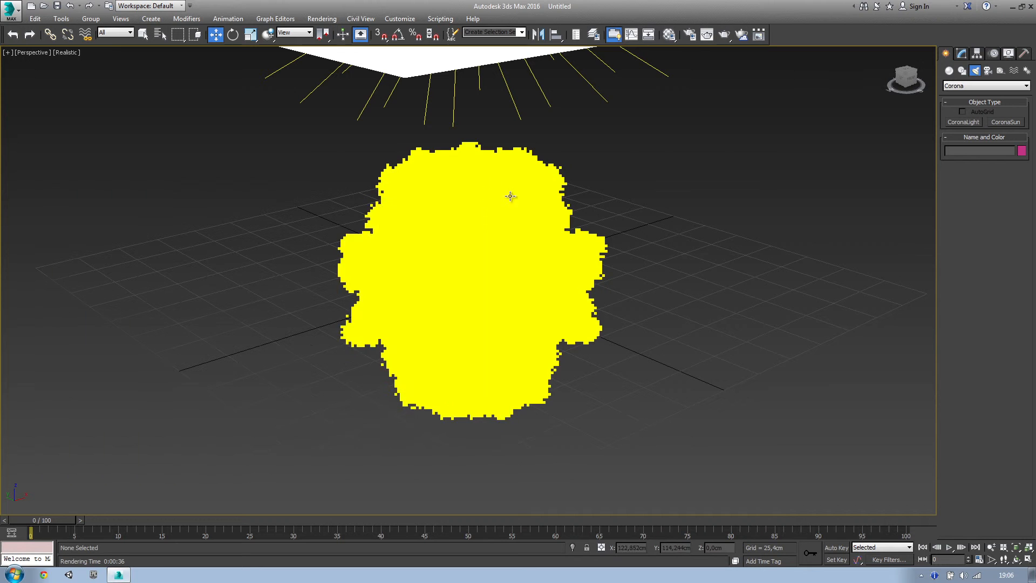
Step: Delete the Mandelbulb and create a Corona CProxy object, moved onto the west part of the grid
click(495, 194)
key(Delete)
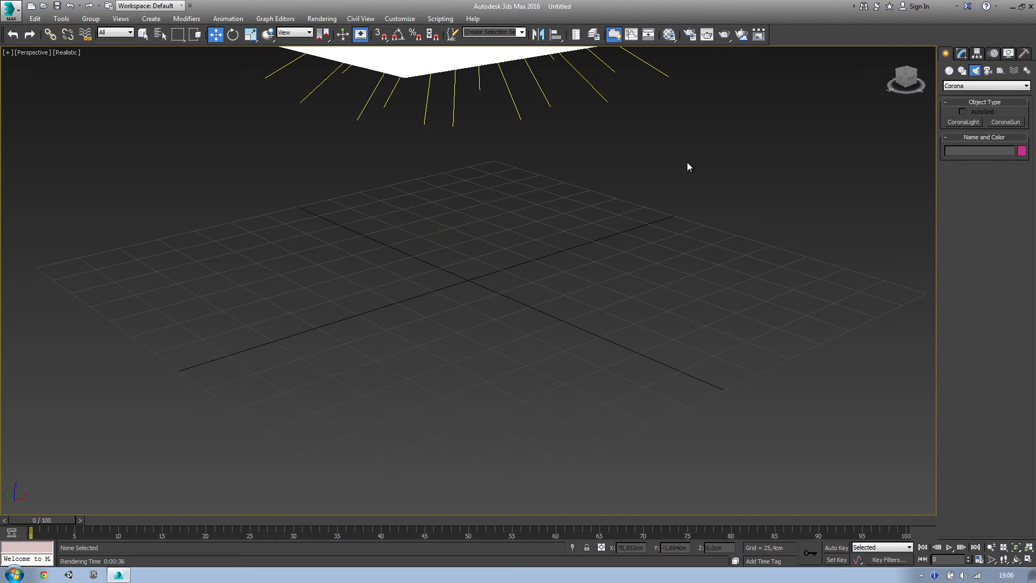
click(955, 85)
click(951, 75)
click(953, 74)
click(971, 85)
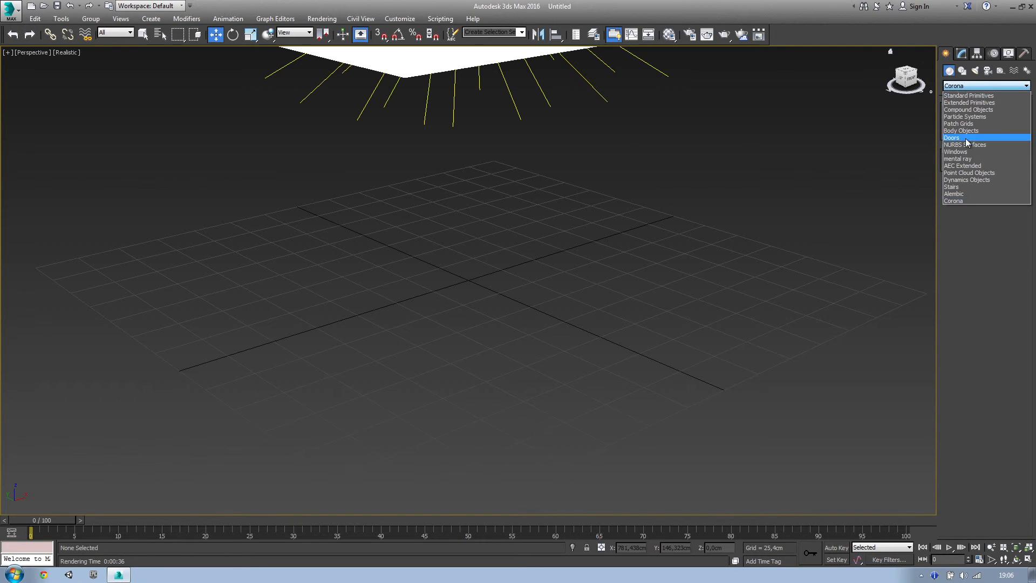
click(958, 198)
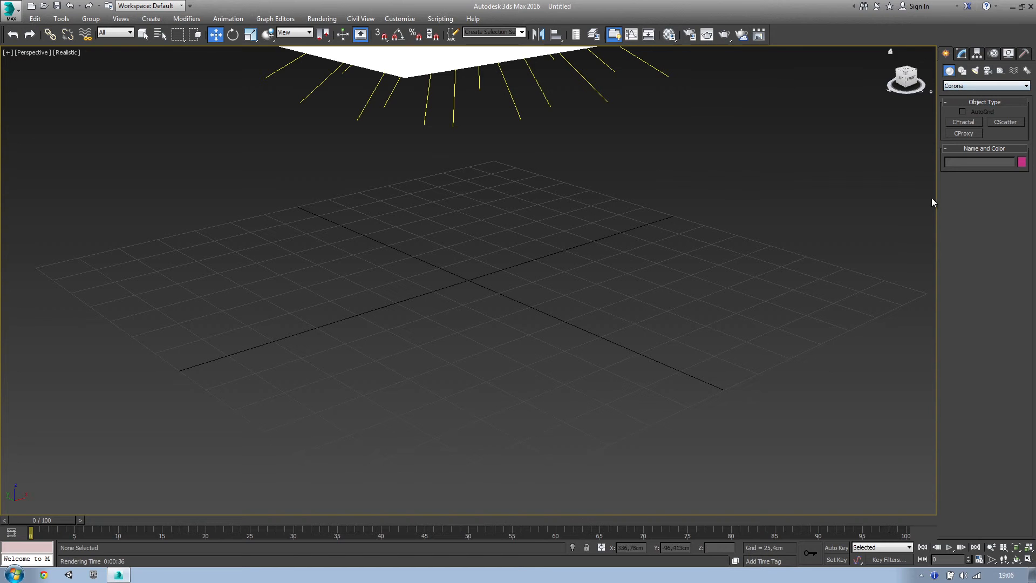
click(966, 134)
drag(328, 280, 325, 329)
mouse_move(379, 314)
middle_down()
mouse_move(342, 354)
mouse_move(367, 322)
middle_up()
key(w)
drag(316, 276, 263, 298)
Step: Create a standard teapot with a radius of about 42 cm on the grid, well apart from the proxy
click(969, 86)
scroll(969, 95, up, 5)
click(966, 95)
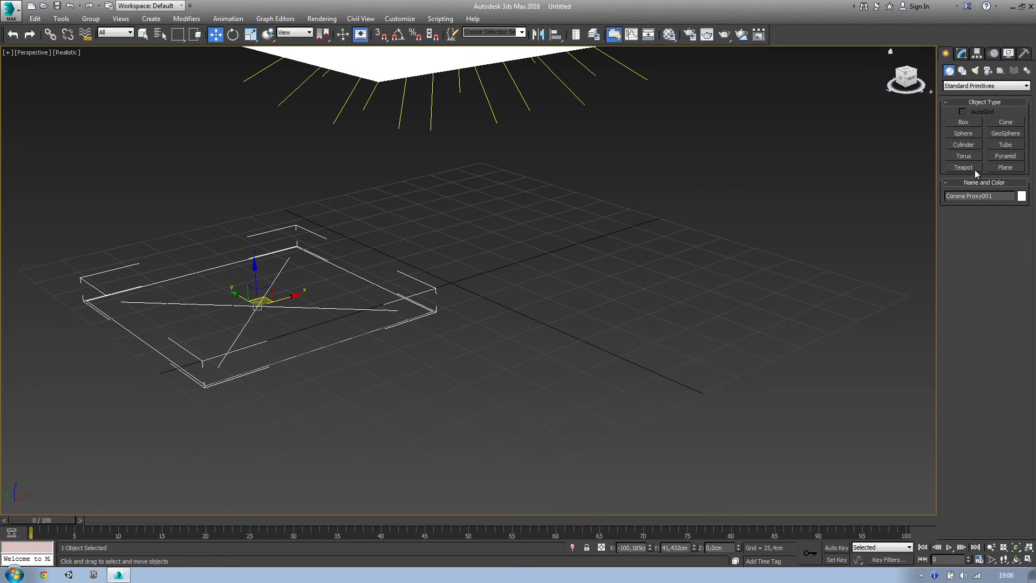
click(974, 169)
drag(658, 255, 701, 237)
right_click(759, 317)
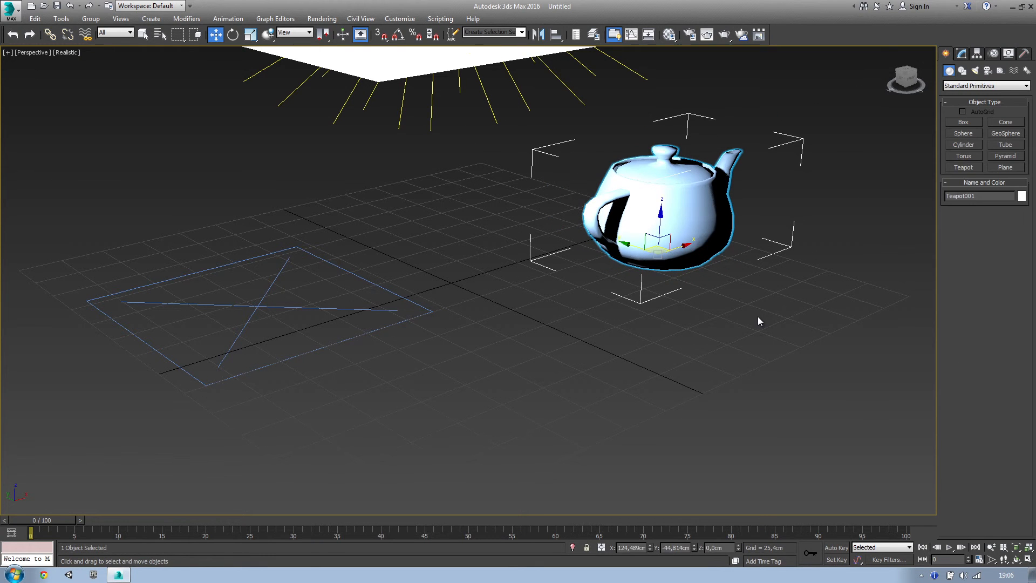
click(758, 317)
Step: Load the scene's teapot into the Corona proxy and save the proxy file as teapot
click(394, 324)
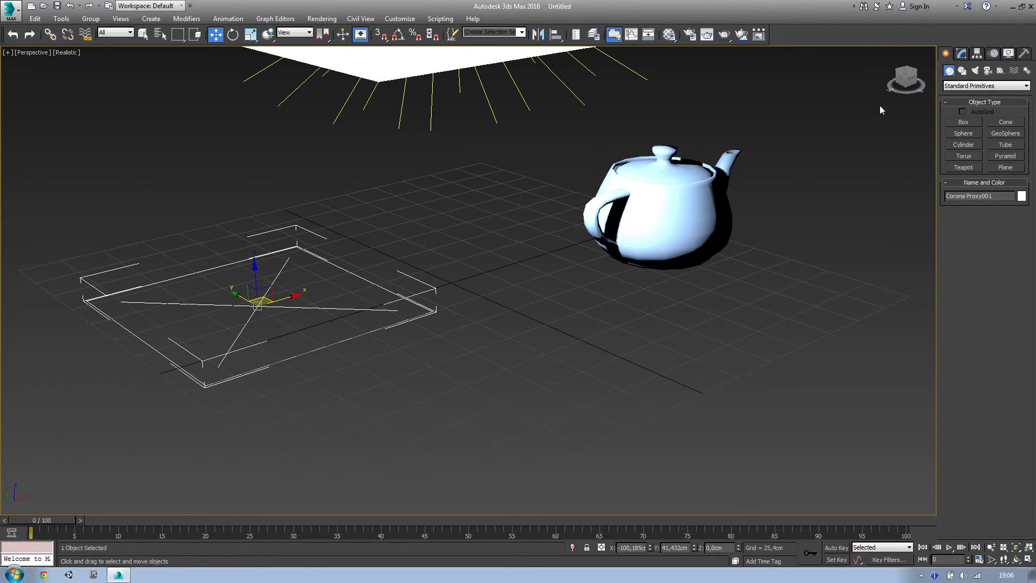
click(961, 53)
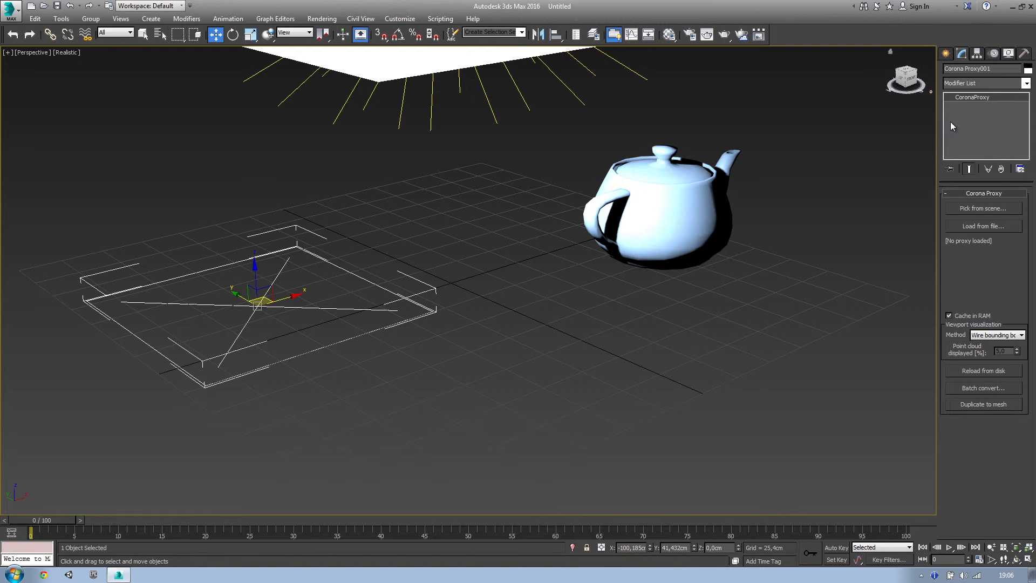
click(947, 211)
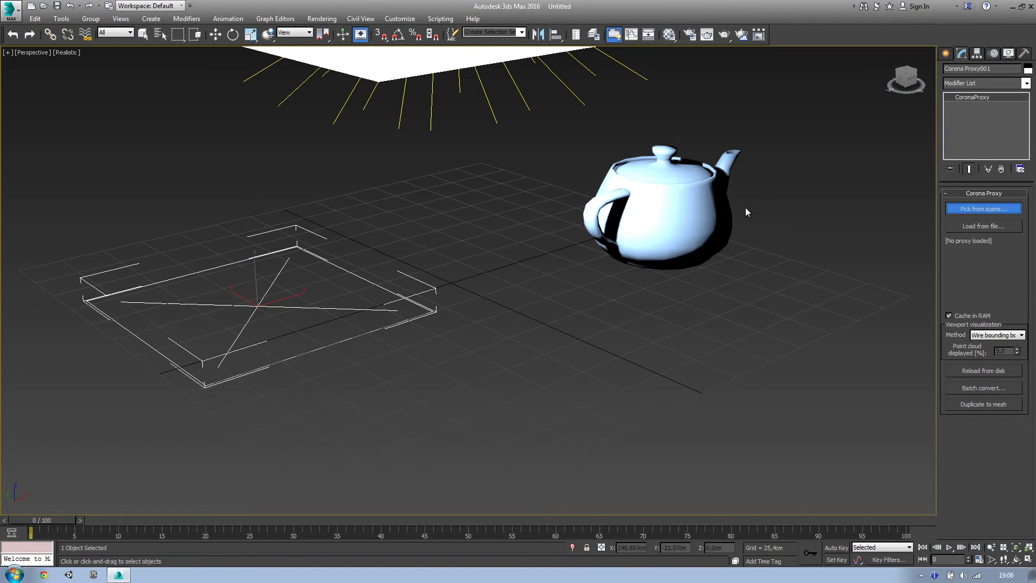
click(696, 201)
text(teapot)
key(Return)
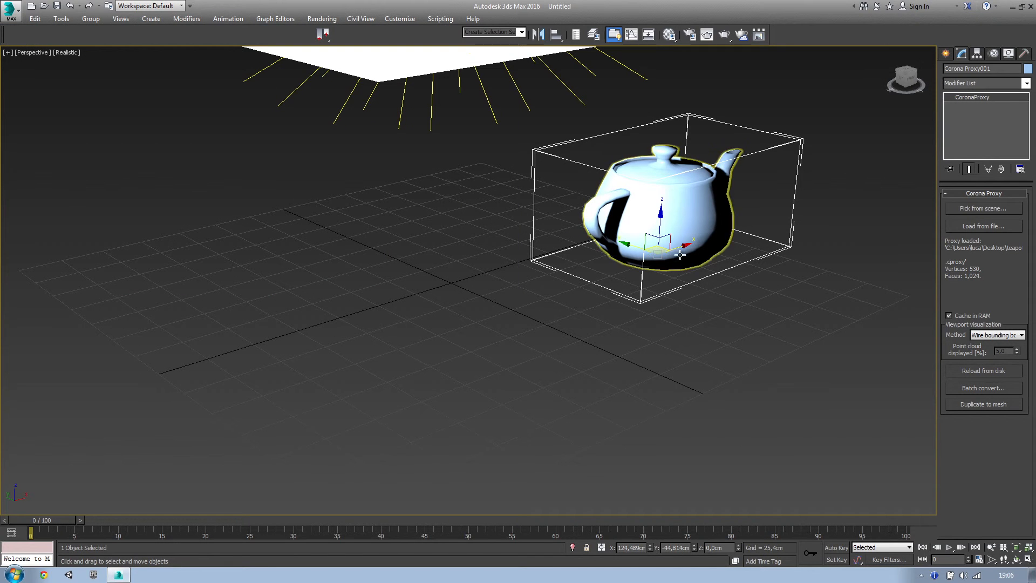
Step: Move the proxy away from the teapot and clone it as instances to get four proxies across the grid
mouse_move(685, 246)
mouse_down()
mouse_move(511, 298)
mouse_move(432, 254)
mouse_move(183, 313)
mouse_up()
click(519, 334)
drag(416, 375, 283, 283)
shift+drag(305, 233, 579, 367)
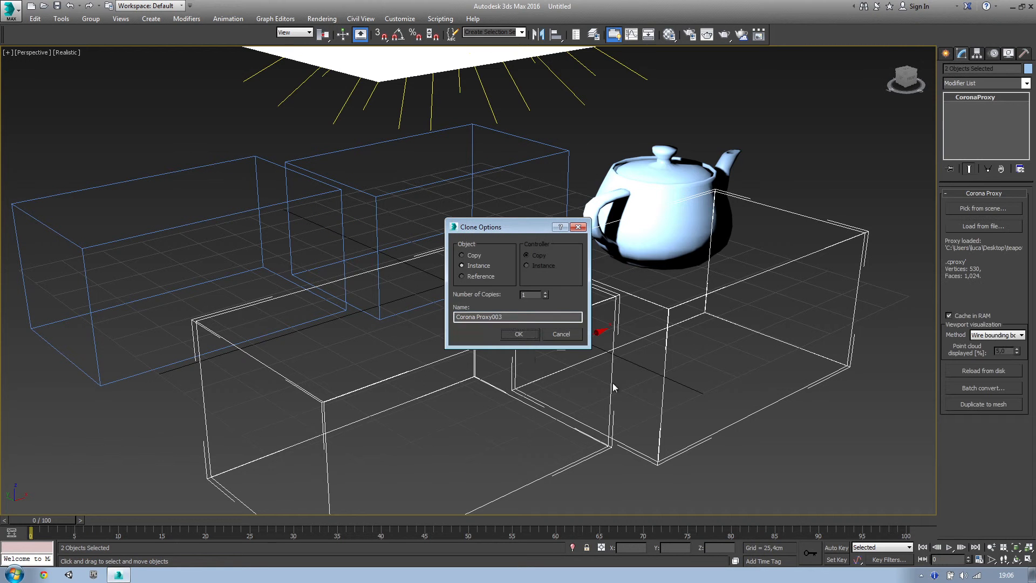
click(518, 334)
Step: Test-render the four proxies with the original teapot, stop the render and close the frame buffer
click(725, 35)
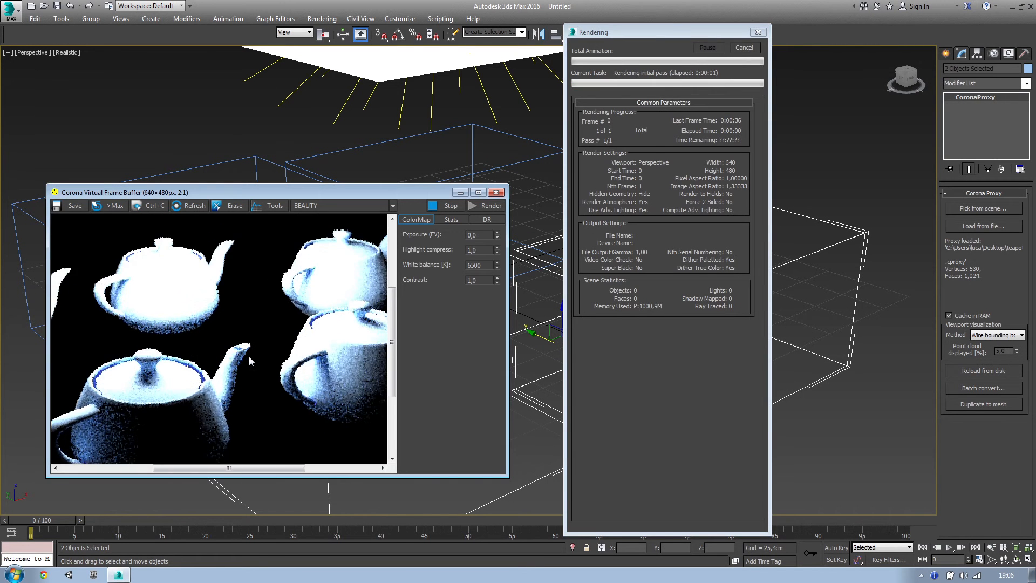
scroll(248, 356, down, 1)
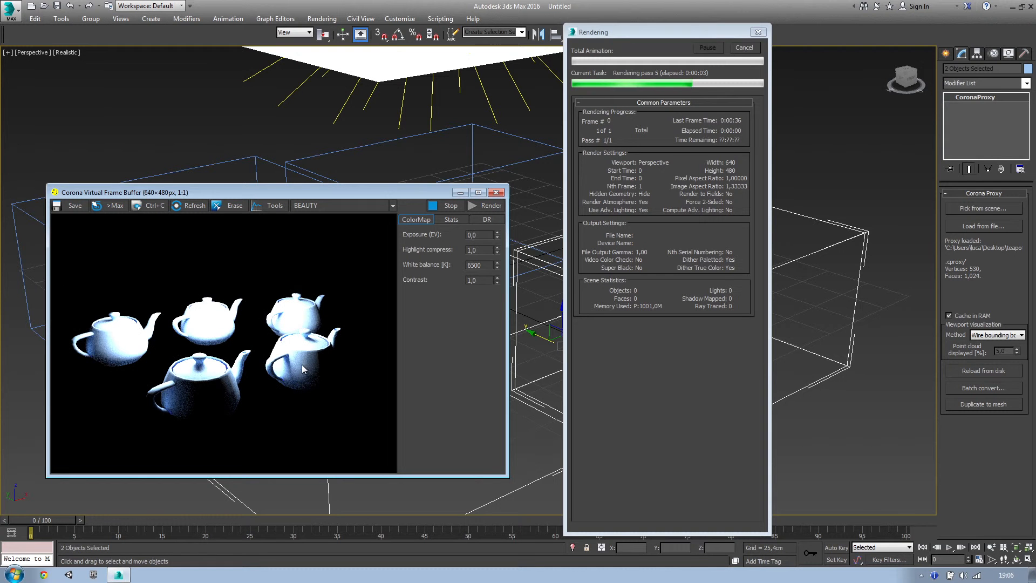
click(448, 205)
click(496, 192)
Step: Delete all four Corona proxies and select the original teapot
click(739, 239)
drag(160, 469, 541, 261)
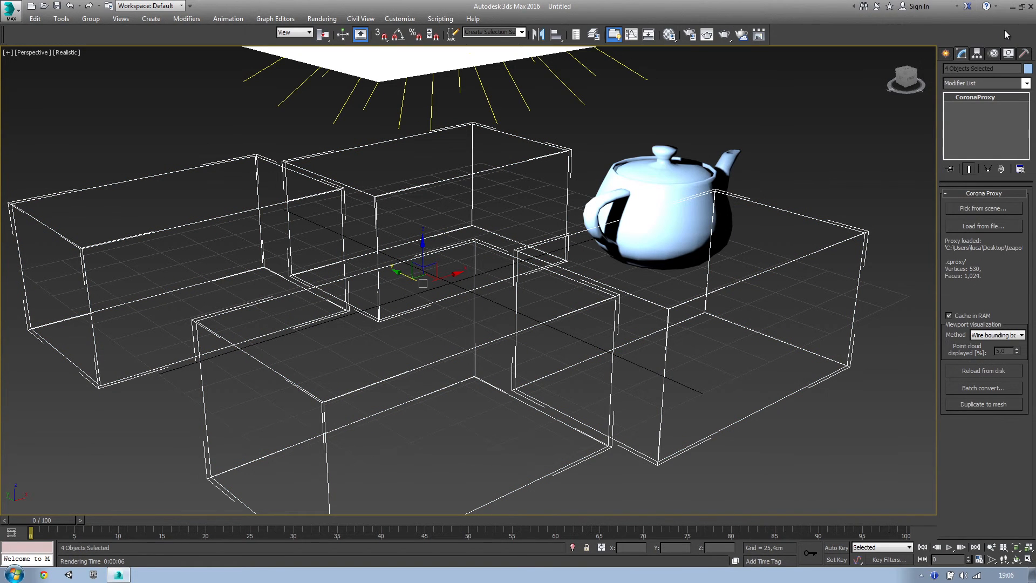
key(Delete)
click(651, 201)
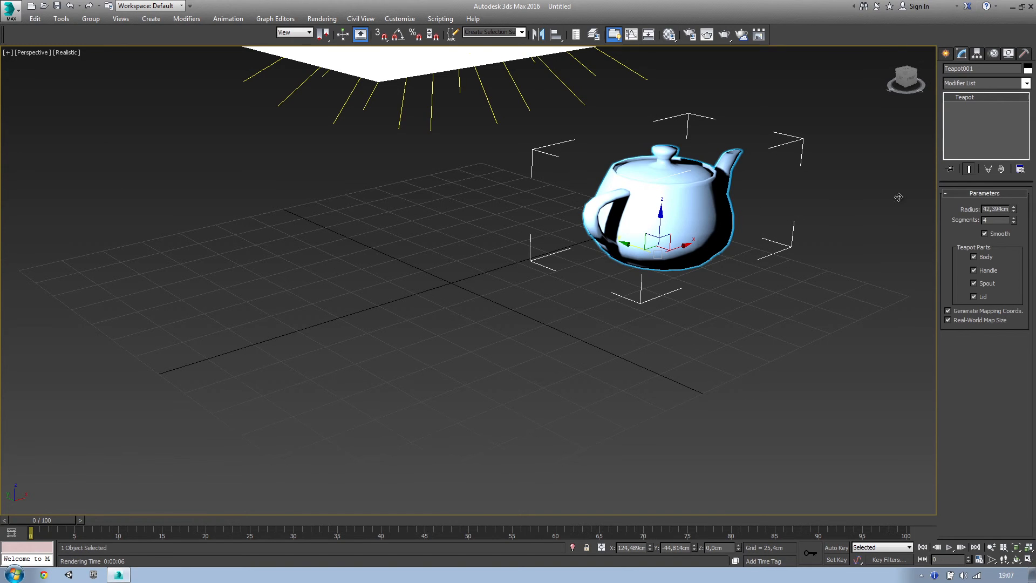
Step: Switch object creation to the Corona geometry category
click(945, 53)
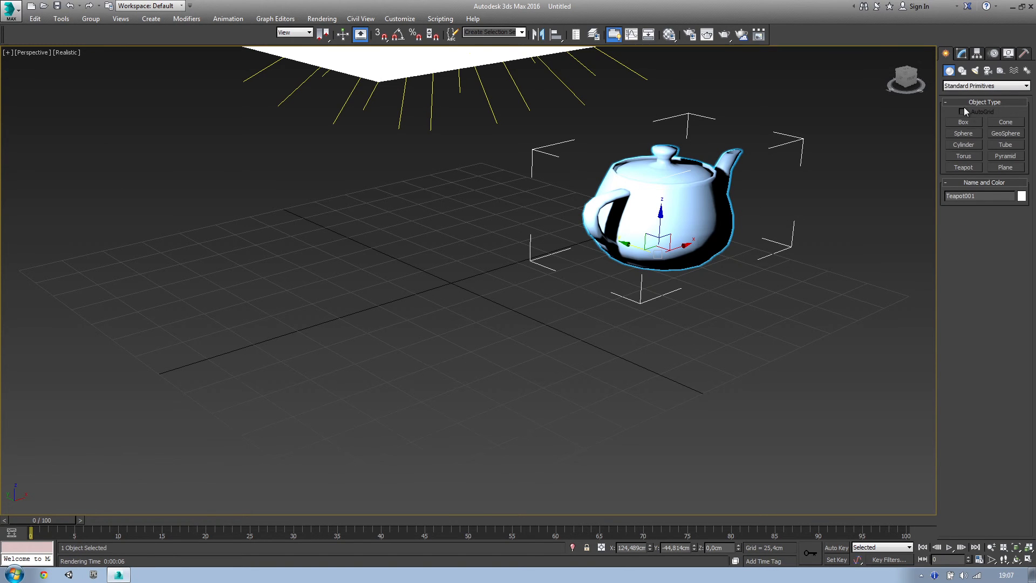
click(972, 87)
click(965, 198)
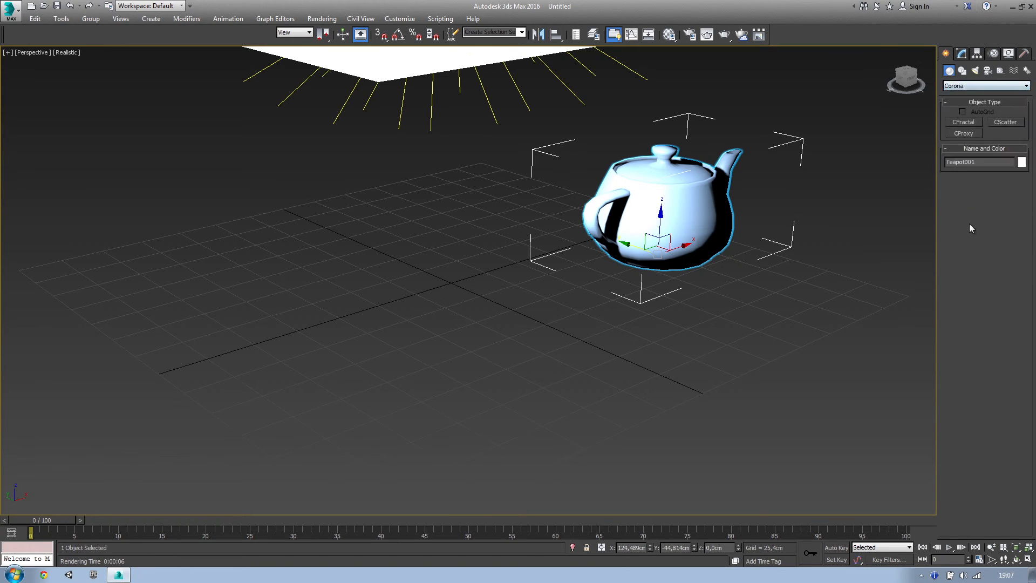
click(964, 133)
drag(858, 240, 861, 261)
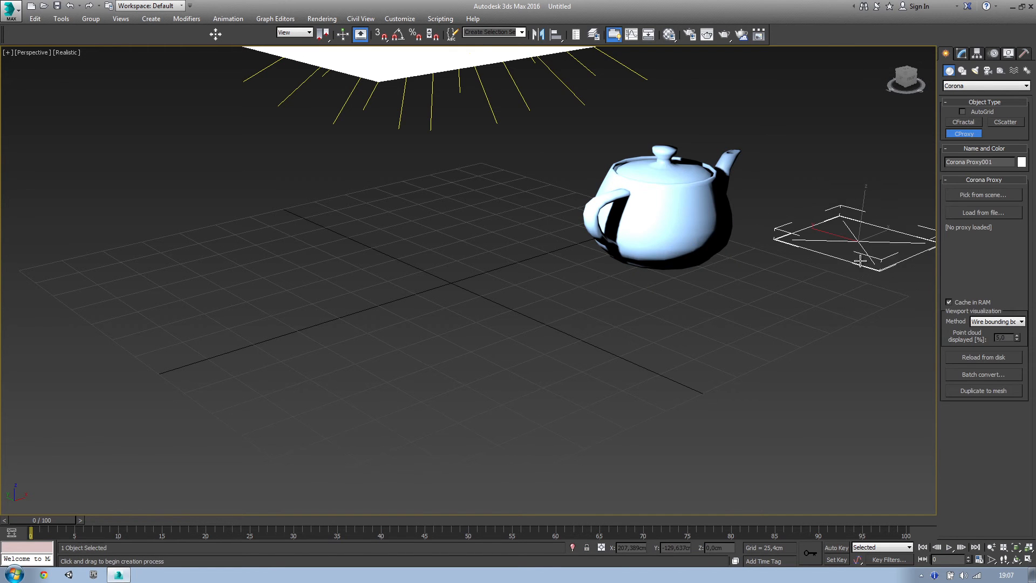
key(Delete)
Step: Create a Corona CScatter object on the ground beside the teapot's spout
click(1004, 122)
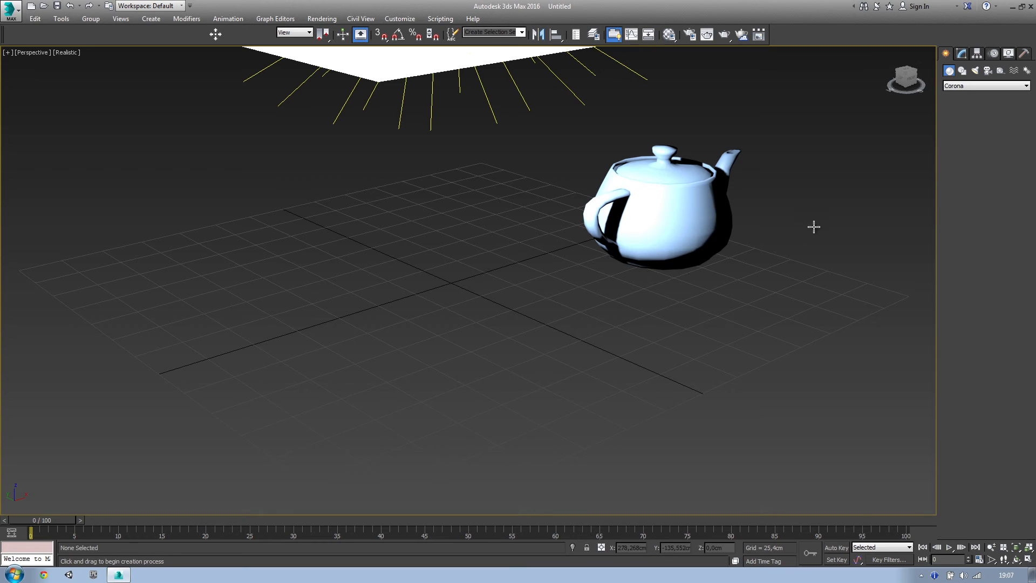
drag(819, 212, 852, 281)
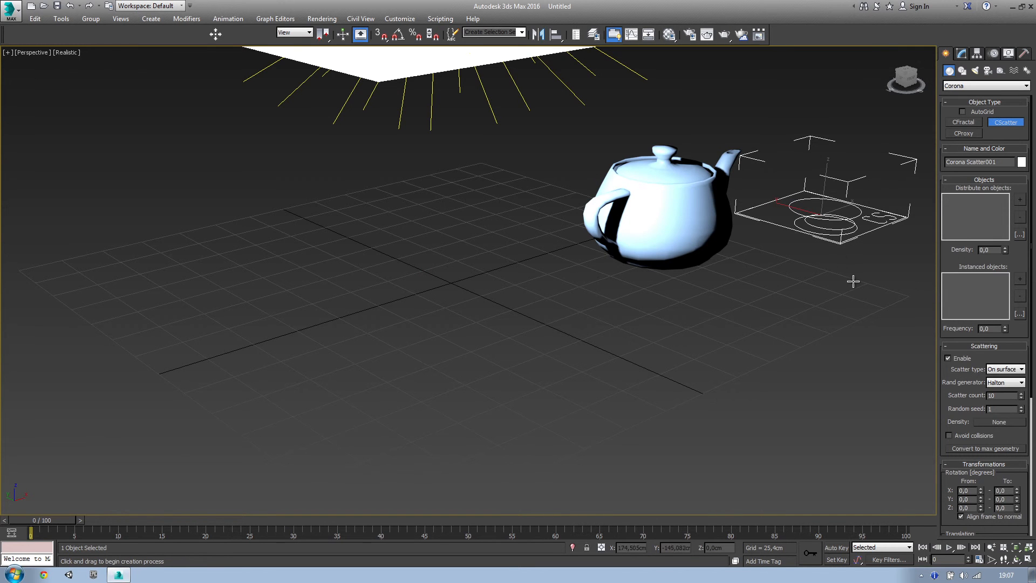
right_click(862, 288)
Step: Create a standard rectangular plane covering nearly the whole grid under the teapot
click(971, 86)
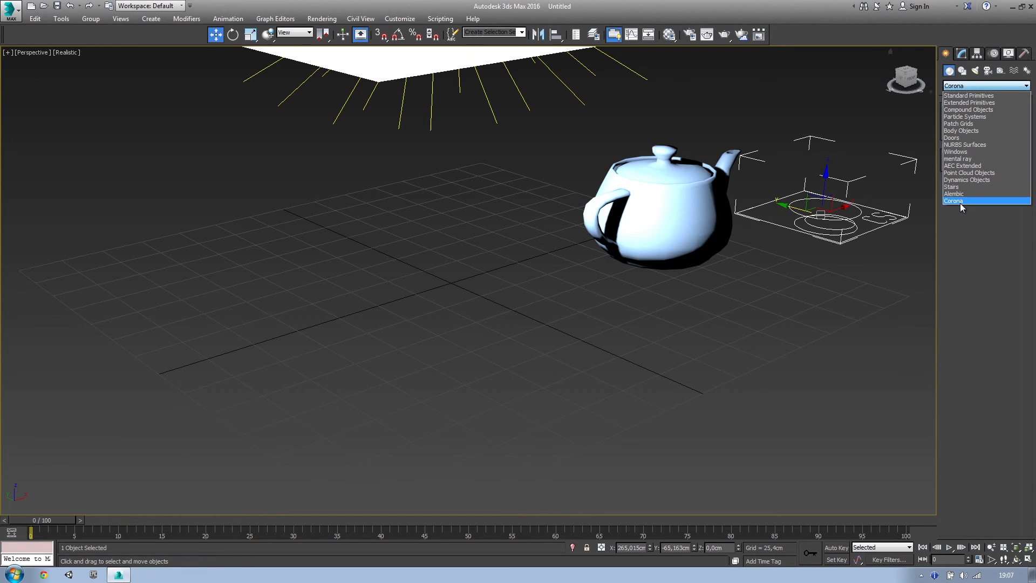
click(975, 95)
click(1005, 168)
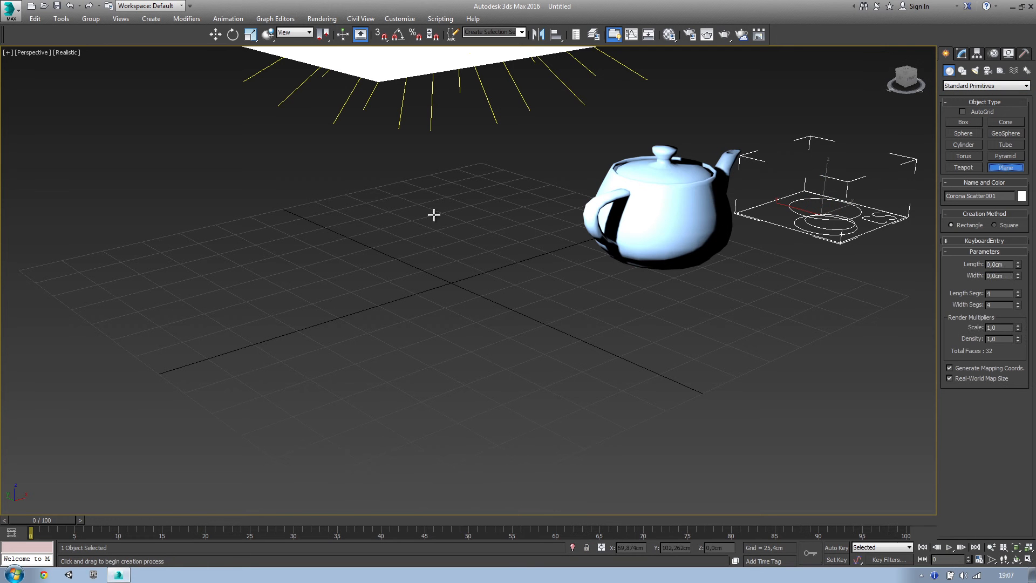
drag(477, 169, 389, 500)
right_click(815, 362)
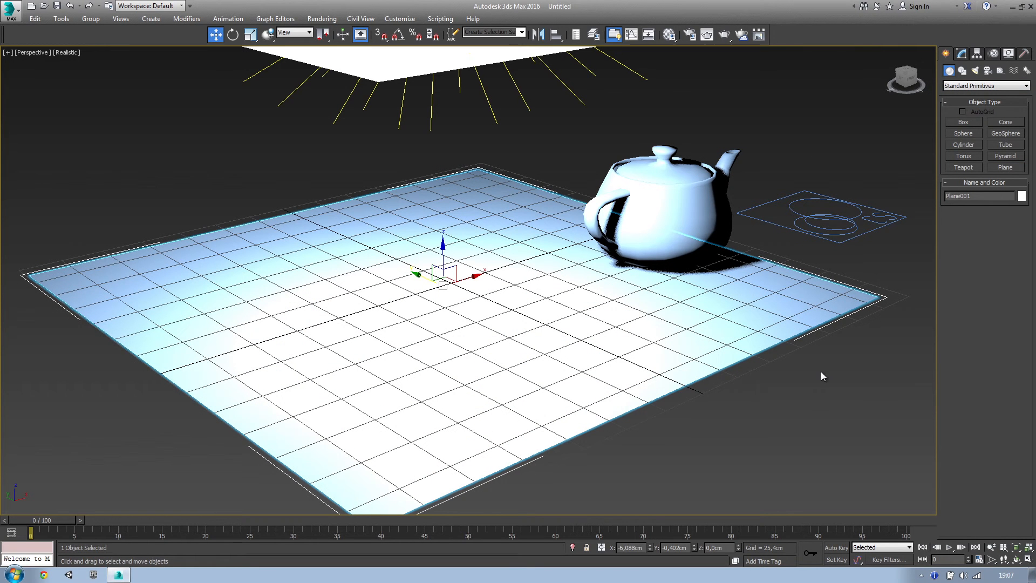
Step: Change the perspective viewport's display from Realistic to Shaded and bring the whole scene into view
click(67, 53)
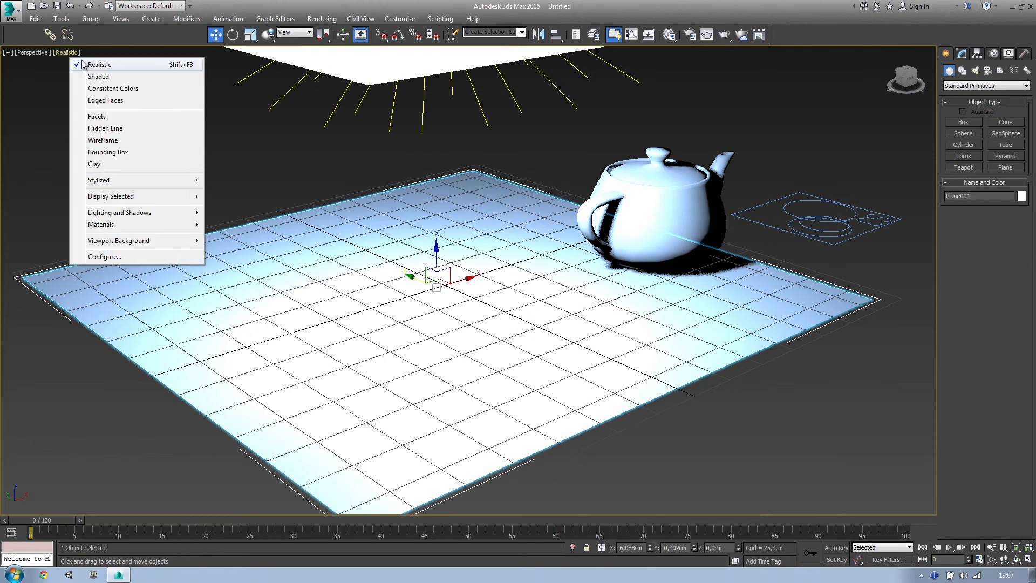
click(102, 76)
scroll(332, 171, down, 5)
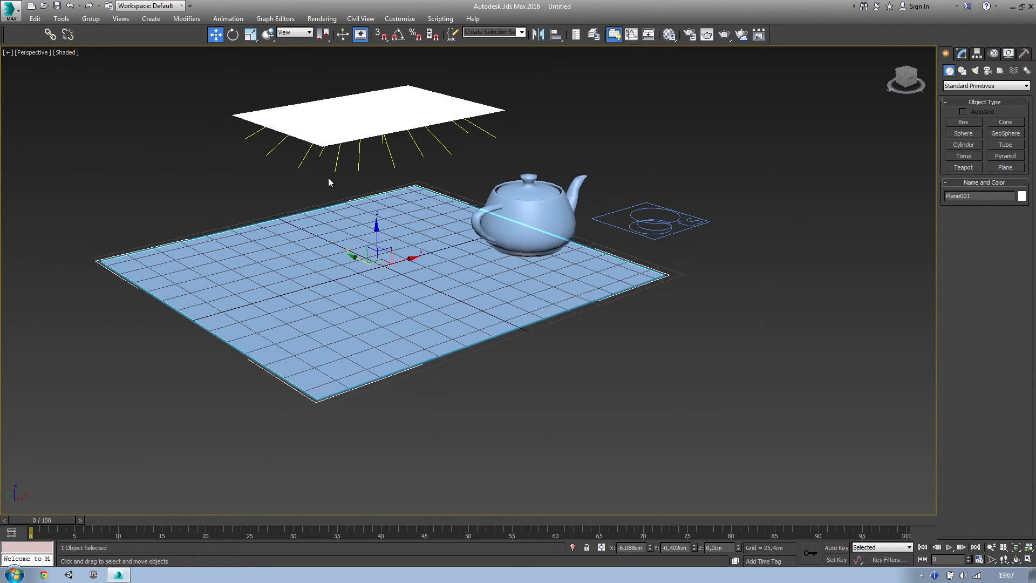
middle_drag(468, 218, 489, 225)
Step: Scale the teapot down uniformly so it is small relative to the plane
click(553, 198)
key(r)
drag(539, 240, 529, 277)
Step: Set the Corona Scatter object to distribute instances of the teapot over the plane
click(668, 192)
click(671, 219)
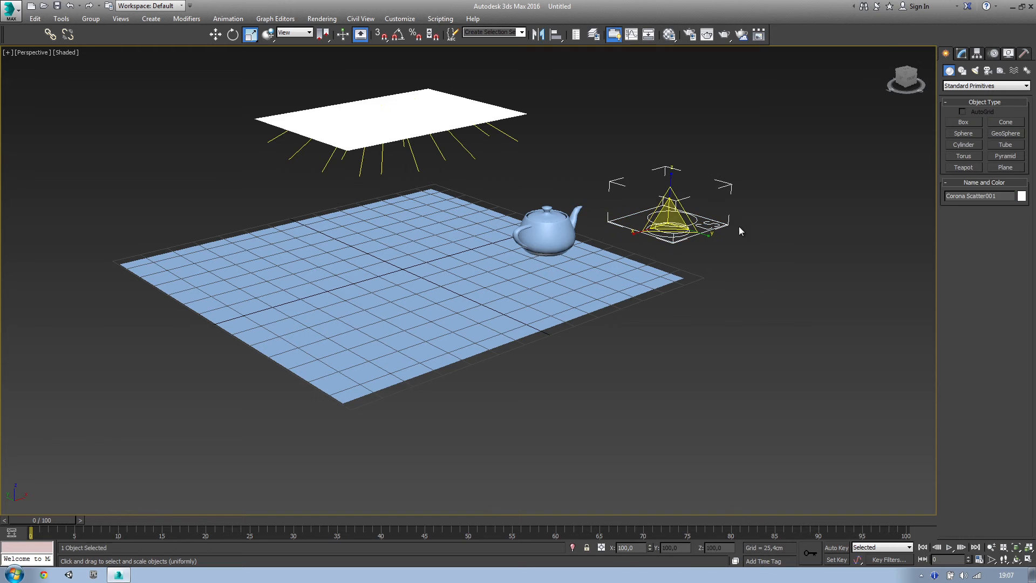
click(961, 53)
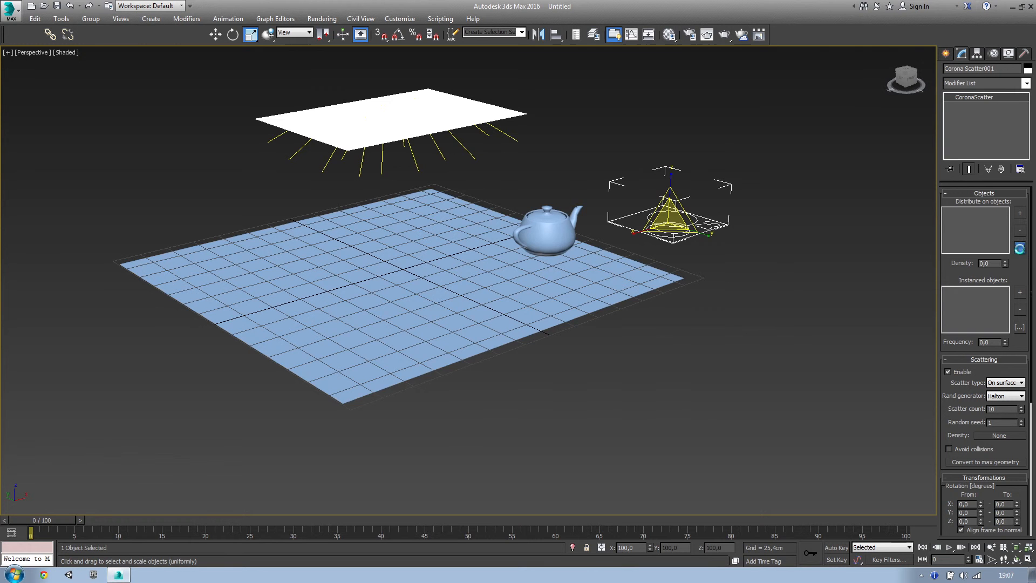
click(694, 158)
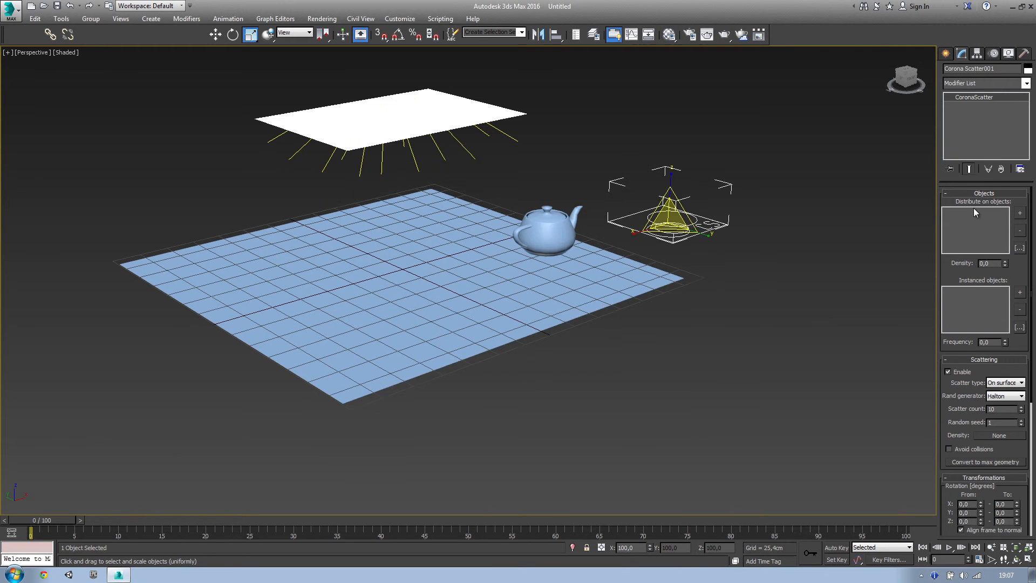
click(1012, 214)
click(408, 301)
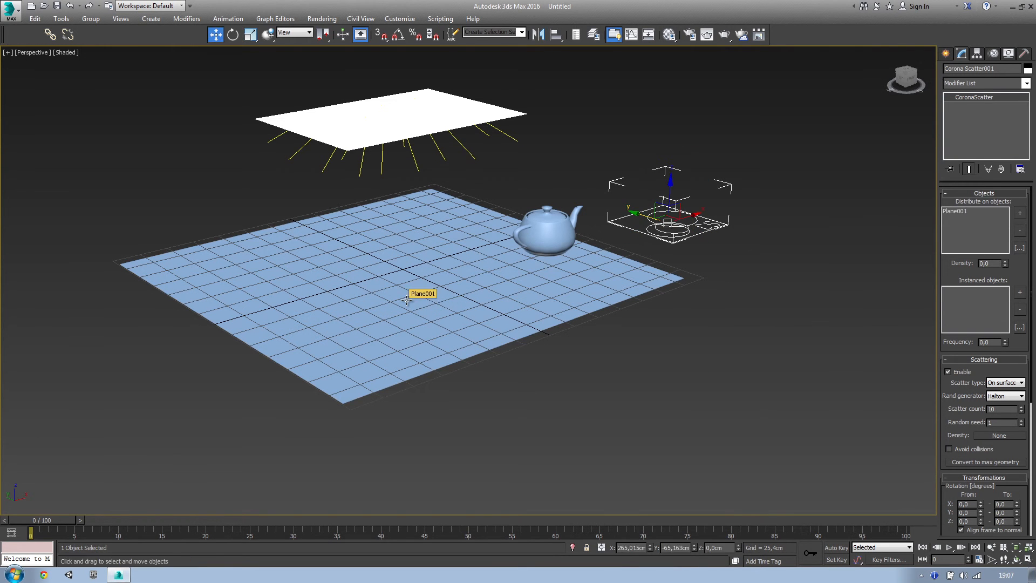
click(1020, 292)
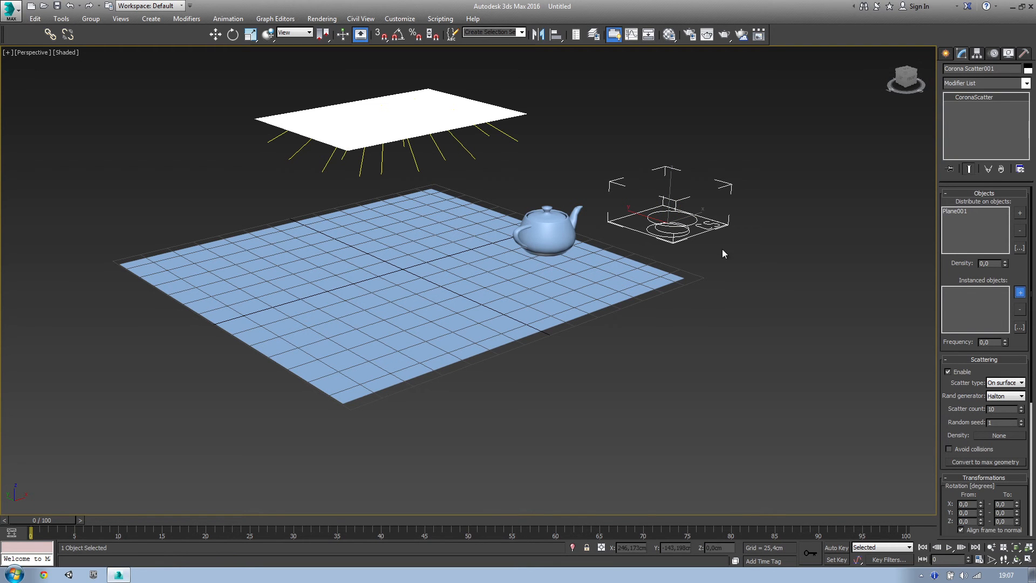
click(549, 217)
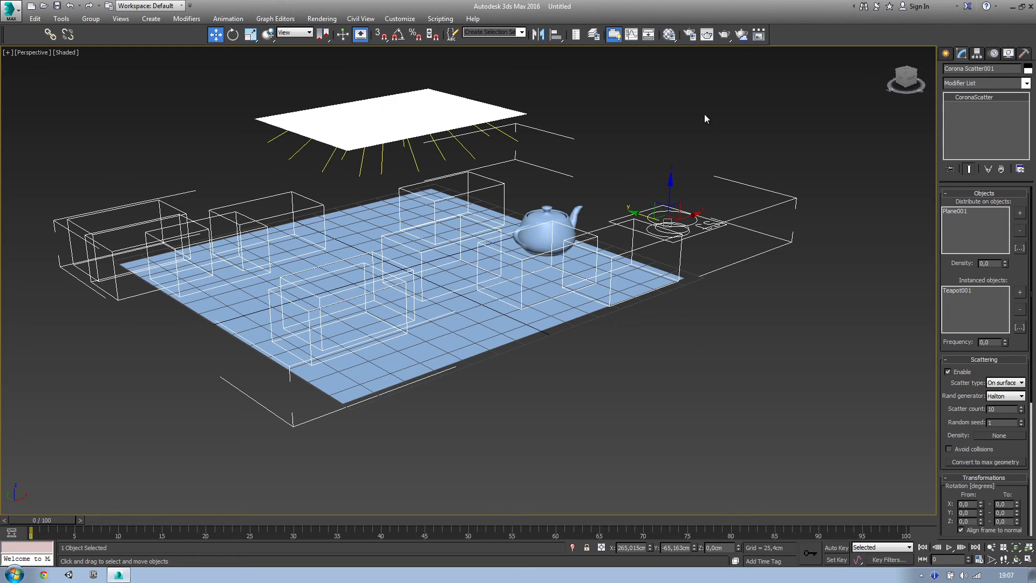
Step: Test render the perspective view, examine the scattered teapots up close, then stop the render and close the frame buffer
click(727, 36)
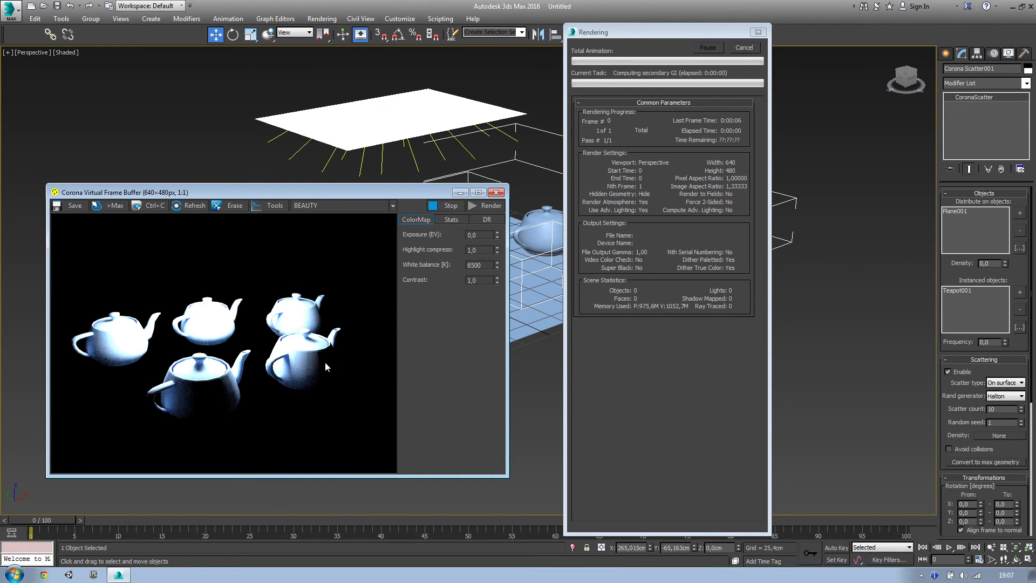
scroll(178, 372, up, 1)
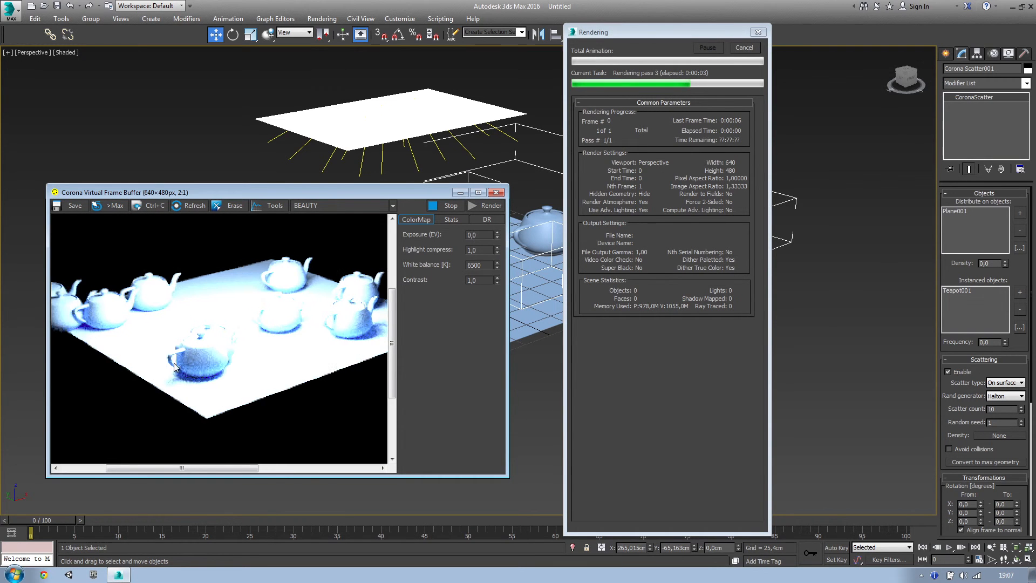
scroll(209, 358, down, 1)
click(455, 208)
click(496, 193)
Step: Try a different scatter type for the scatter object and return it to On surface
click(949, 372)
scroll(988, 377, down, 3)
click(1003, 345)
click(1013, 332)
click(1013, 330)
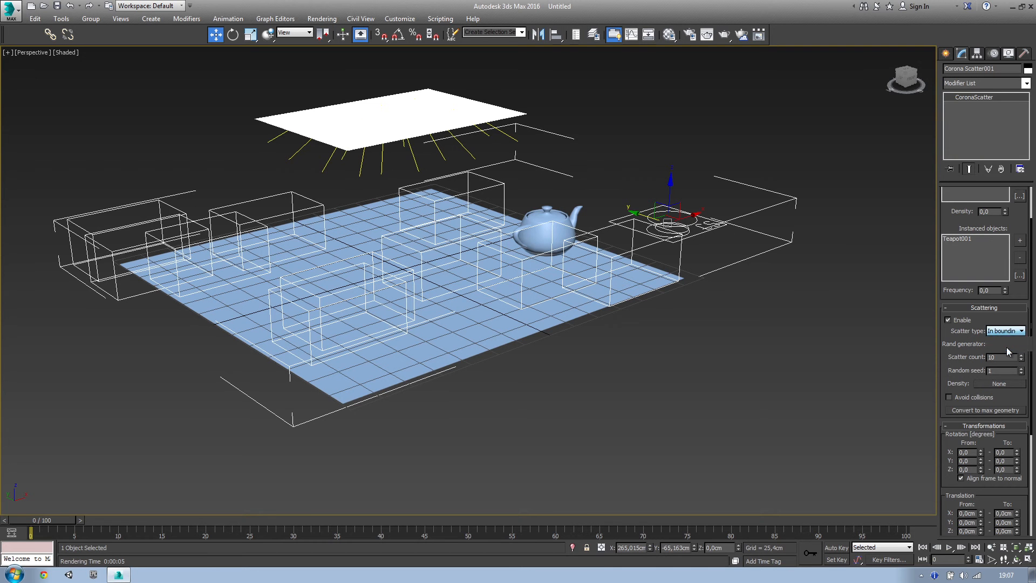
click(1006, 346)
click(1005, 331)
click(1004, 339)
Step: Enable collision avoidance for the scatter and set its maximum X translation to about 2.59 cm
scroll(966, 329, down, 4)
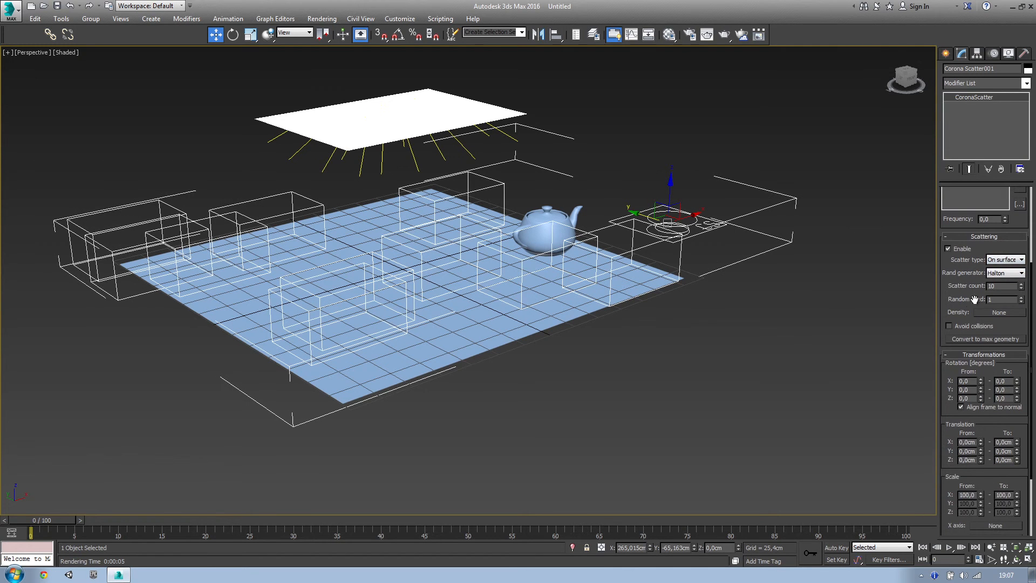
click(963, 326)
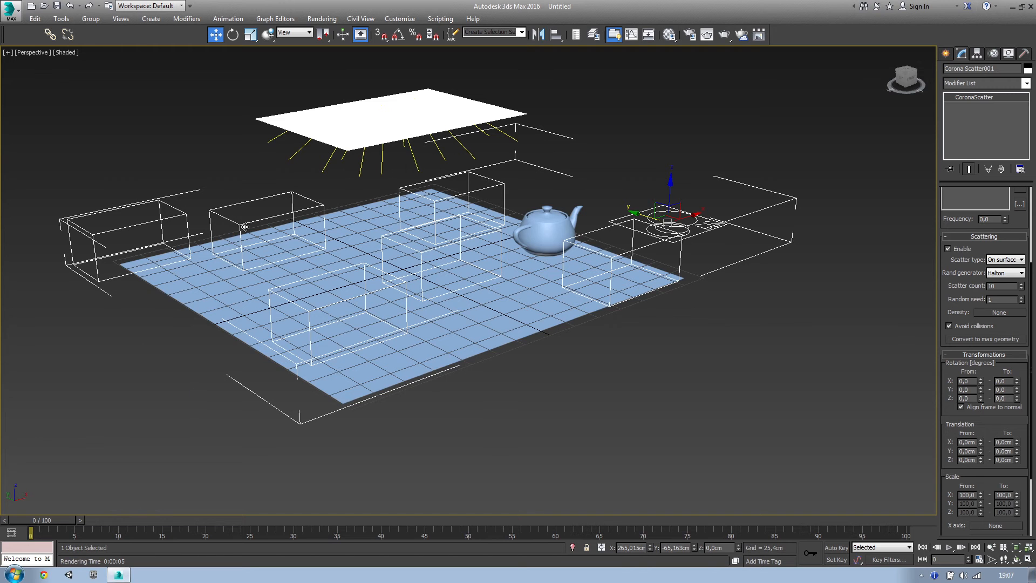
drag(1017, 442, 1018, 438)
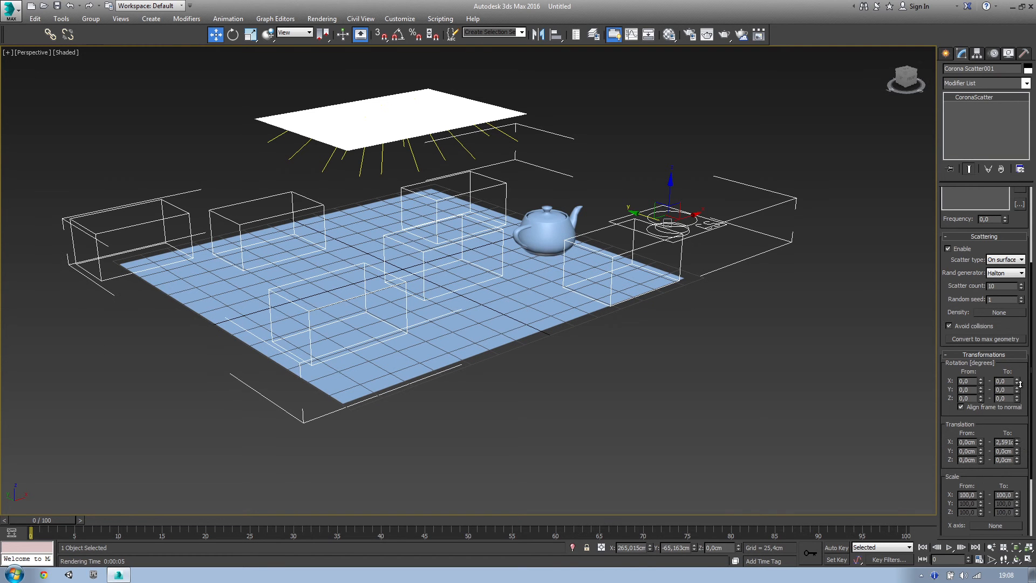
Step: Set the scatter's X scale To value to 6, its scatter count to 44 and its random seed to 6
drag(952, 380, 952, 297)
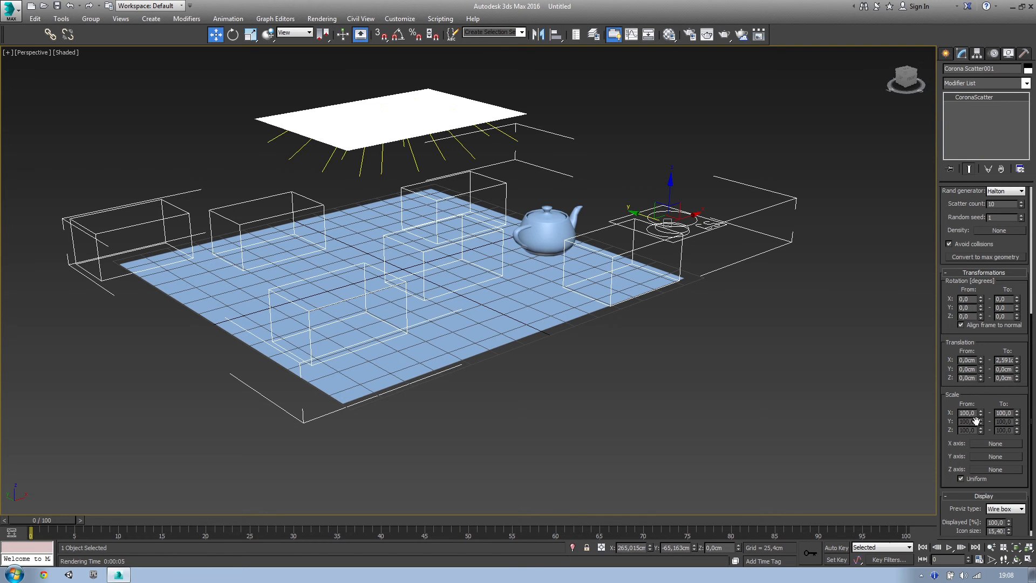
drag(1018, 413, 1018, 464)
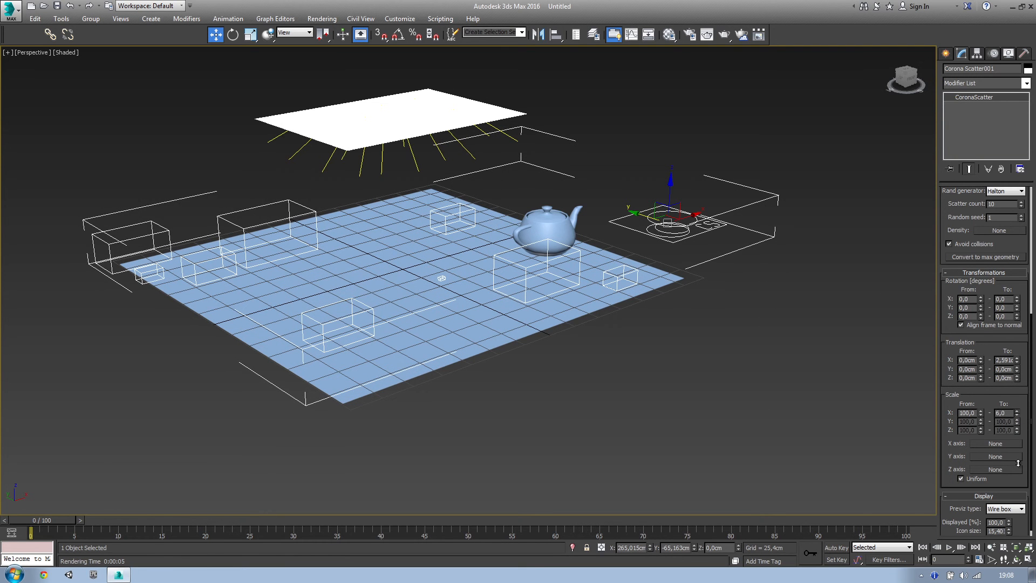
scroll(1024, 403, up, 3)
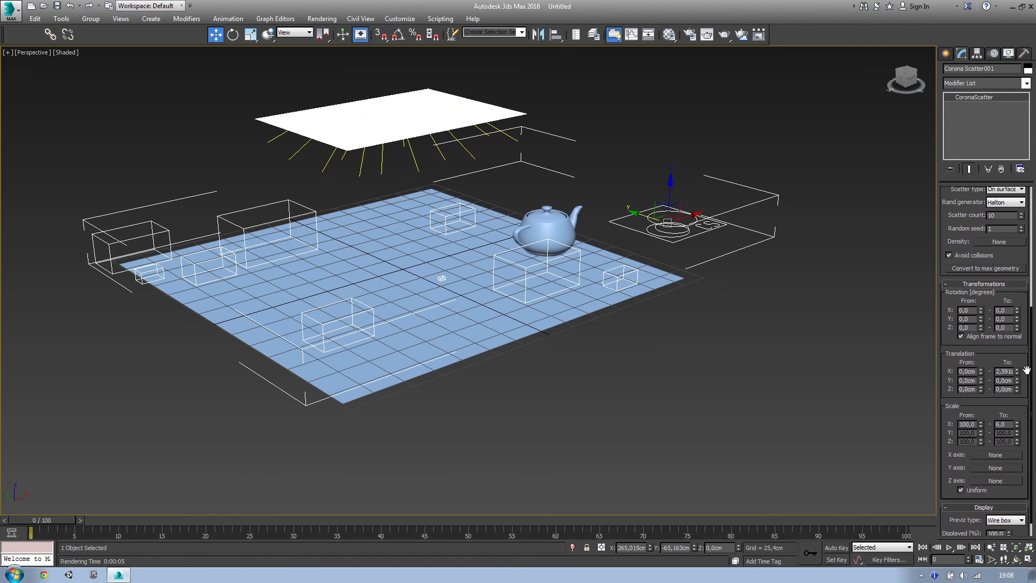
mouse_move(1022, 252)
mouse_down()
mouse_move(1024, 235)
mouse_move(1023, 253)
mouse_up()
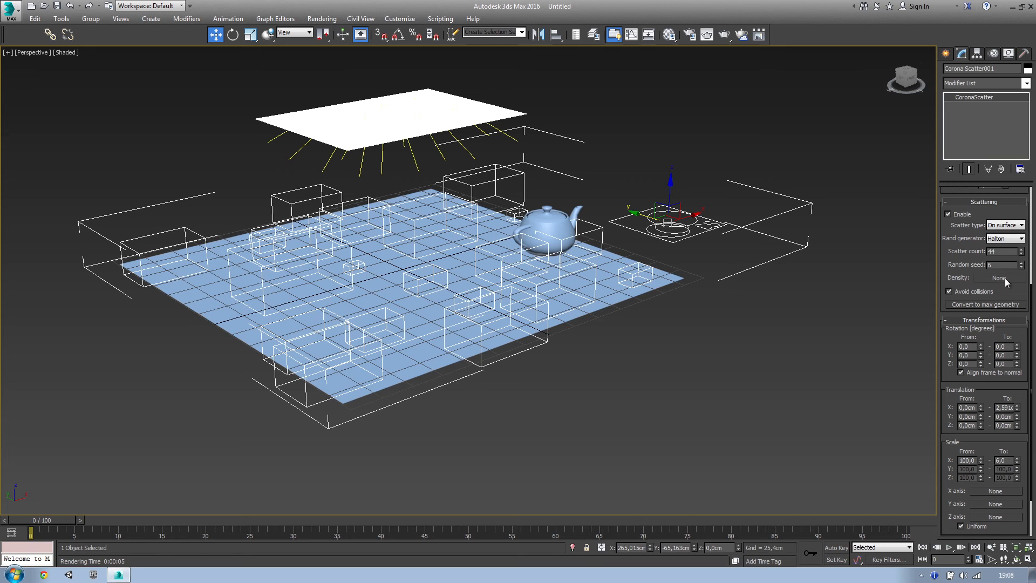
Step: Open Viewport Canvas, examine its painting tools and brush settings, and close it
click(61, 18)
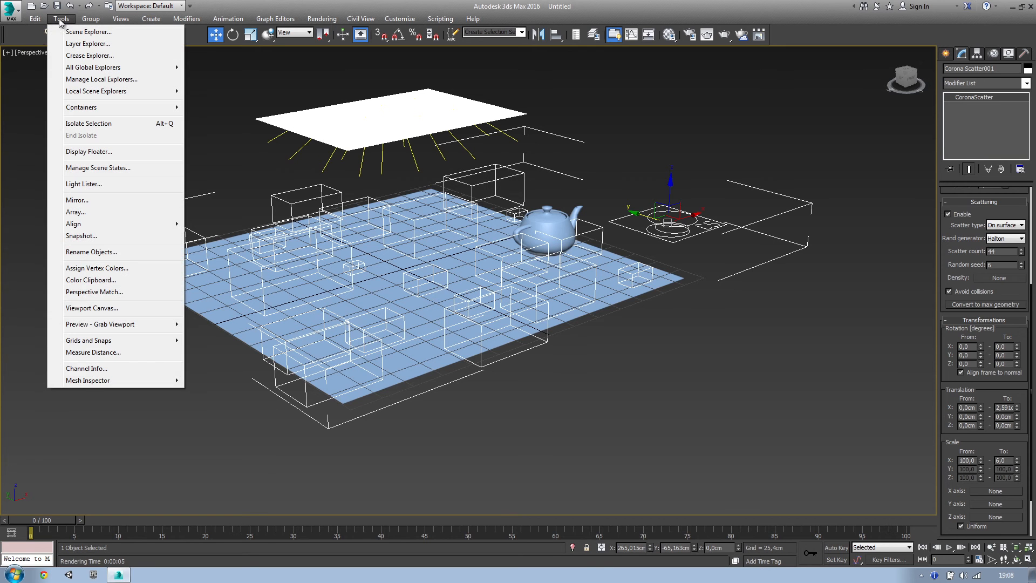
click(92, 308)
drag(589, 135, 54, 103)
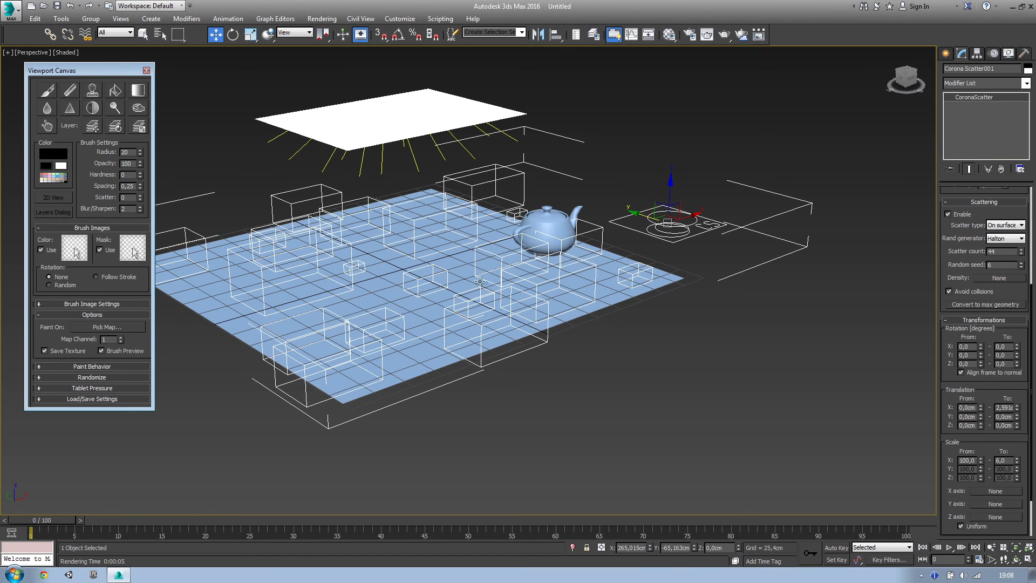
click(147, 72)
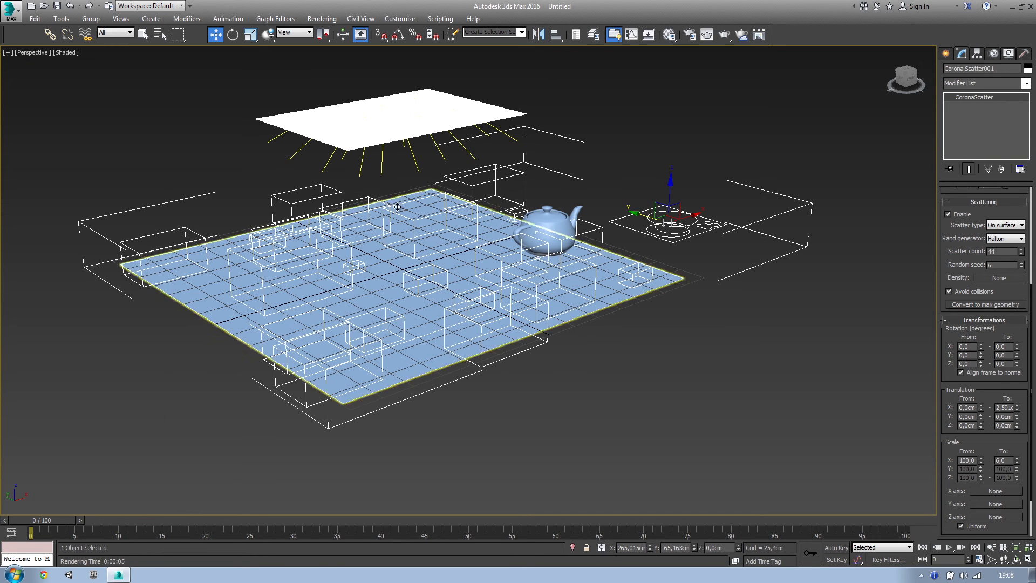
Step: Test render a closer view of the randomly scaled scattered teapots, close the frame buffer and deselect the scatter object
scroll(476, 332, up, 2)
scroll(476, 331, up, 2)
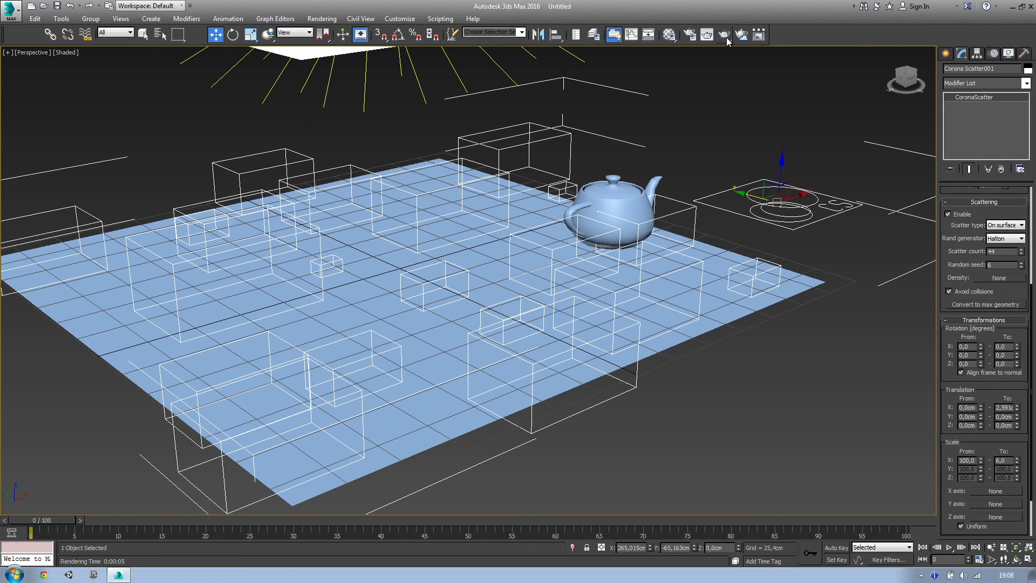
key(shift+q)
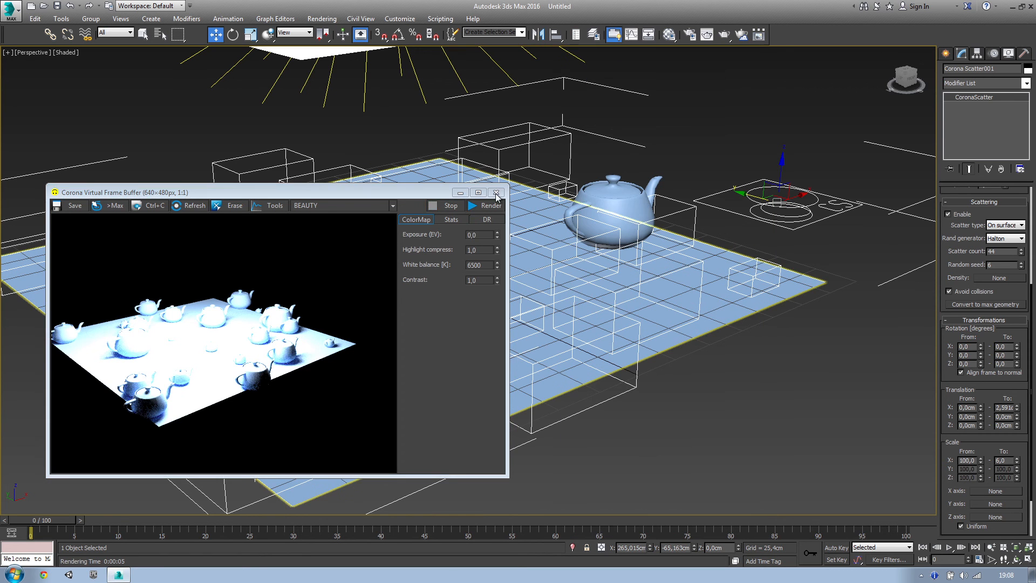
click(496, 193)
click(698, 138)
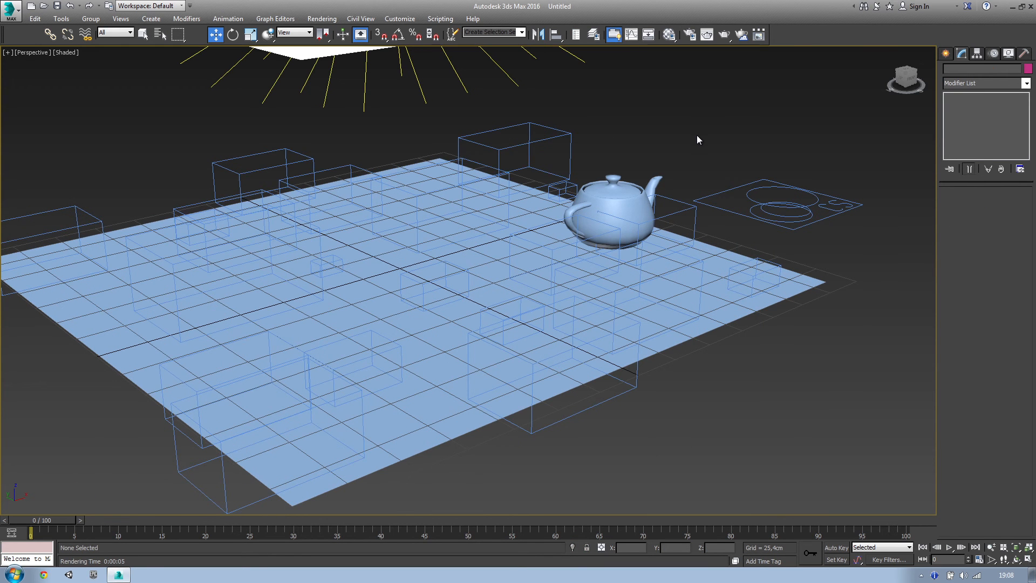
click(945, 52)
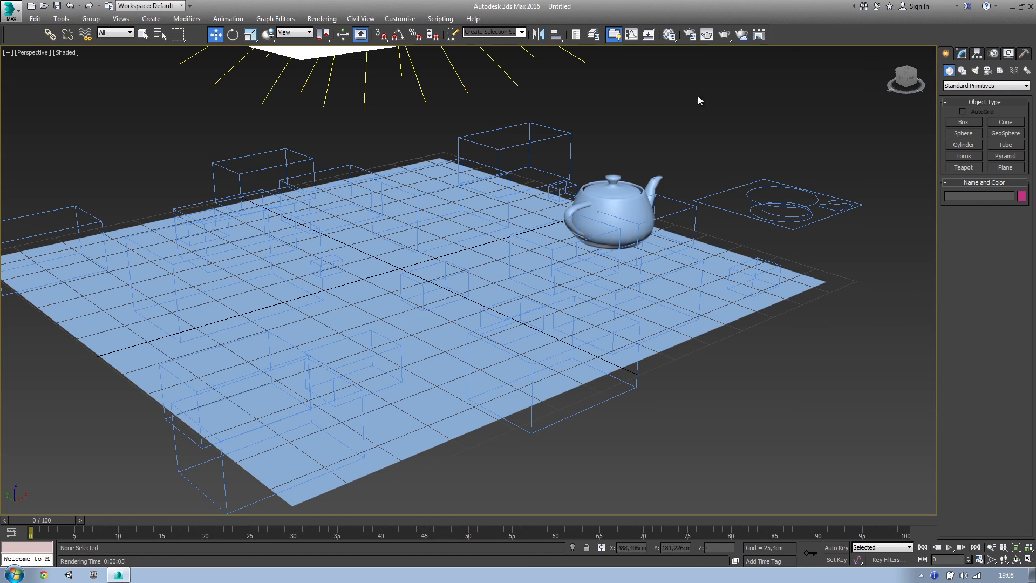
Step: Open the Corona render setup and examine its performance, scene and system settings
click(689, 34)
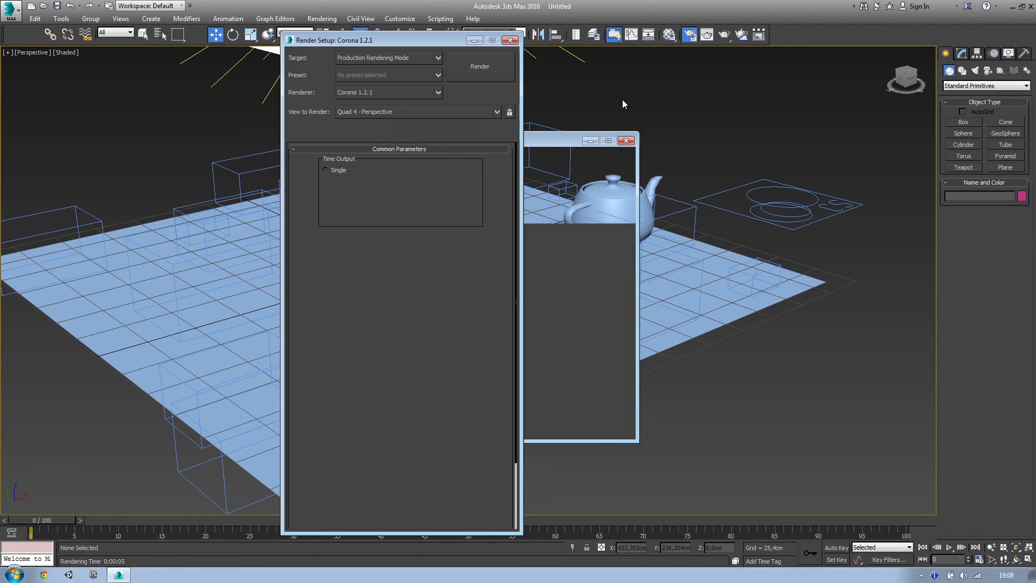
click(370, 132)
click(332, 132)
click(407, 132)
click(381, 133)
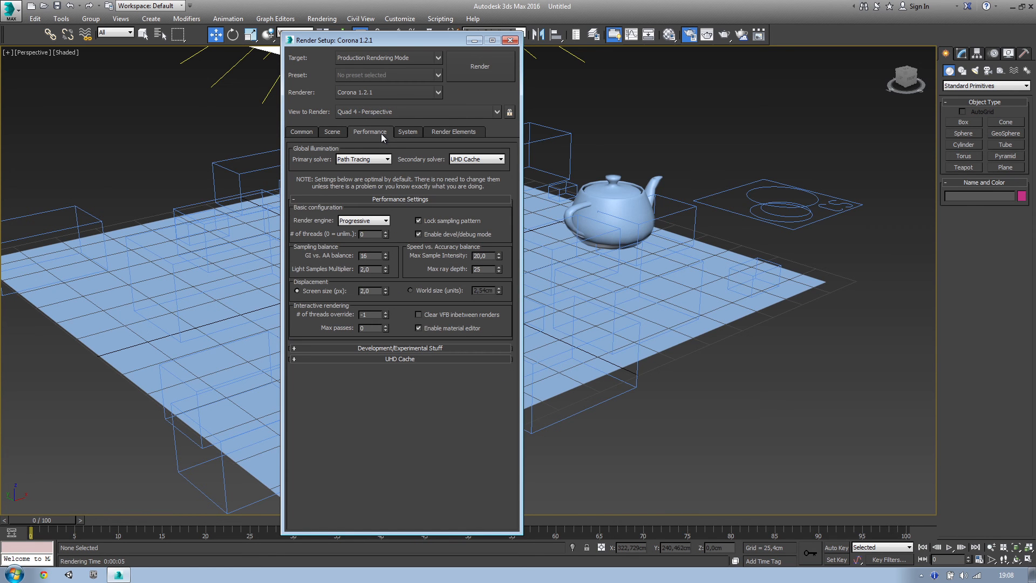